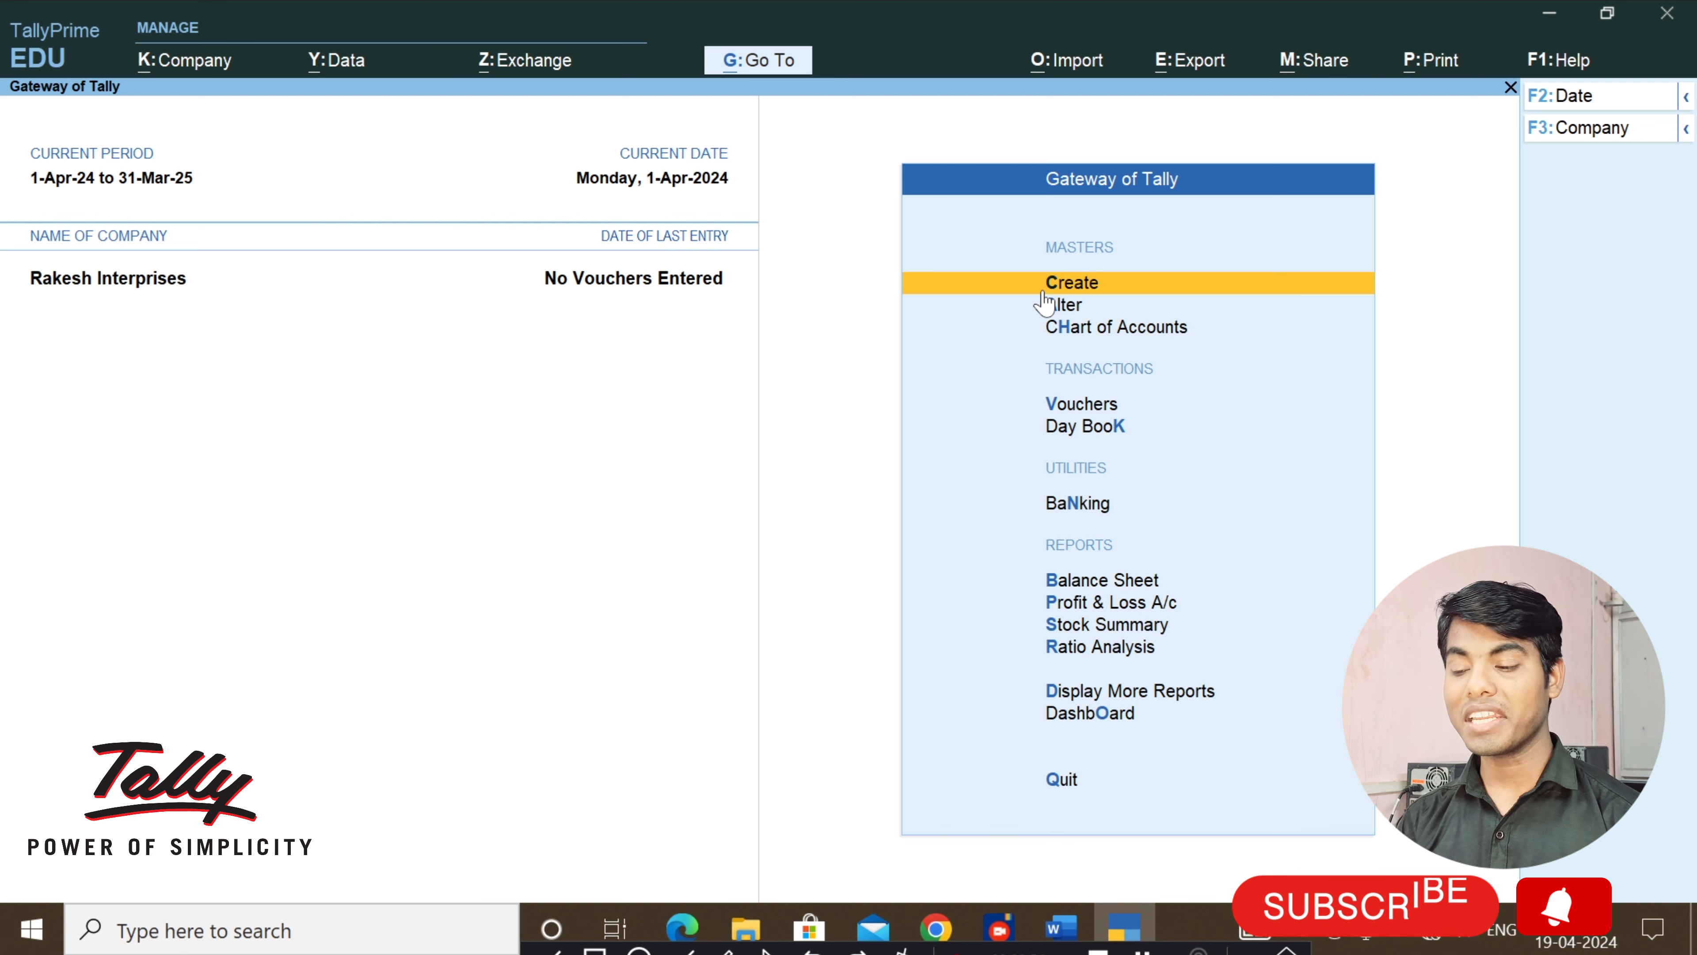
Start a new accounting group named Computer and place it under Fixed Assets.
left_click(1045, 283)
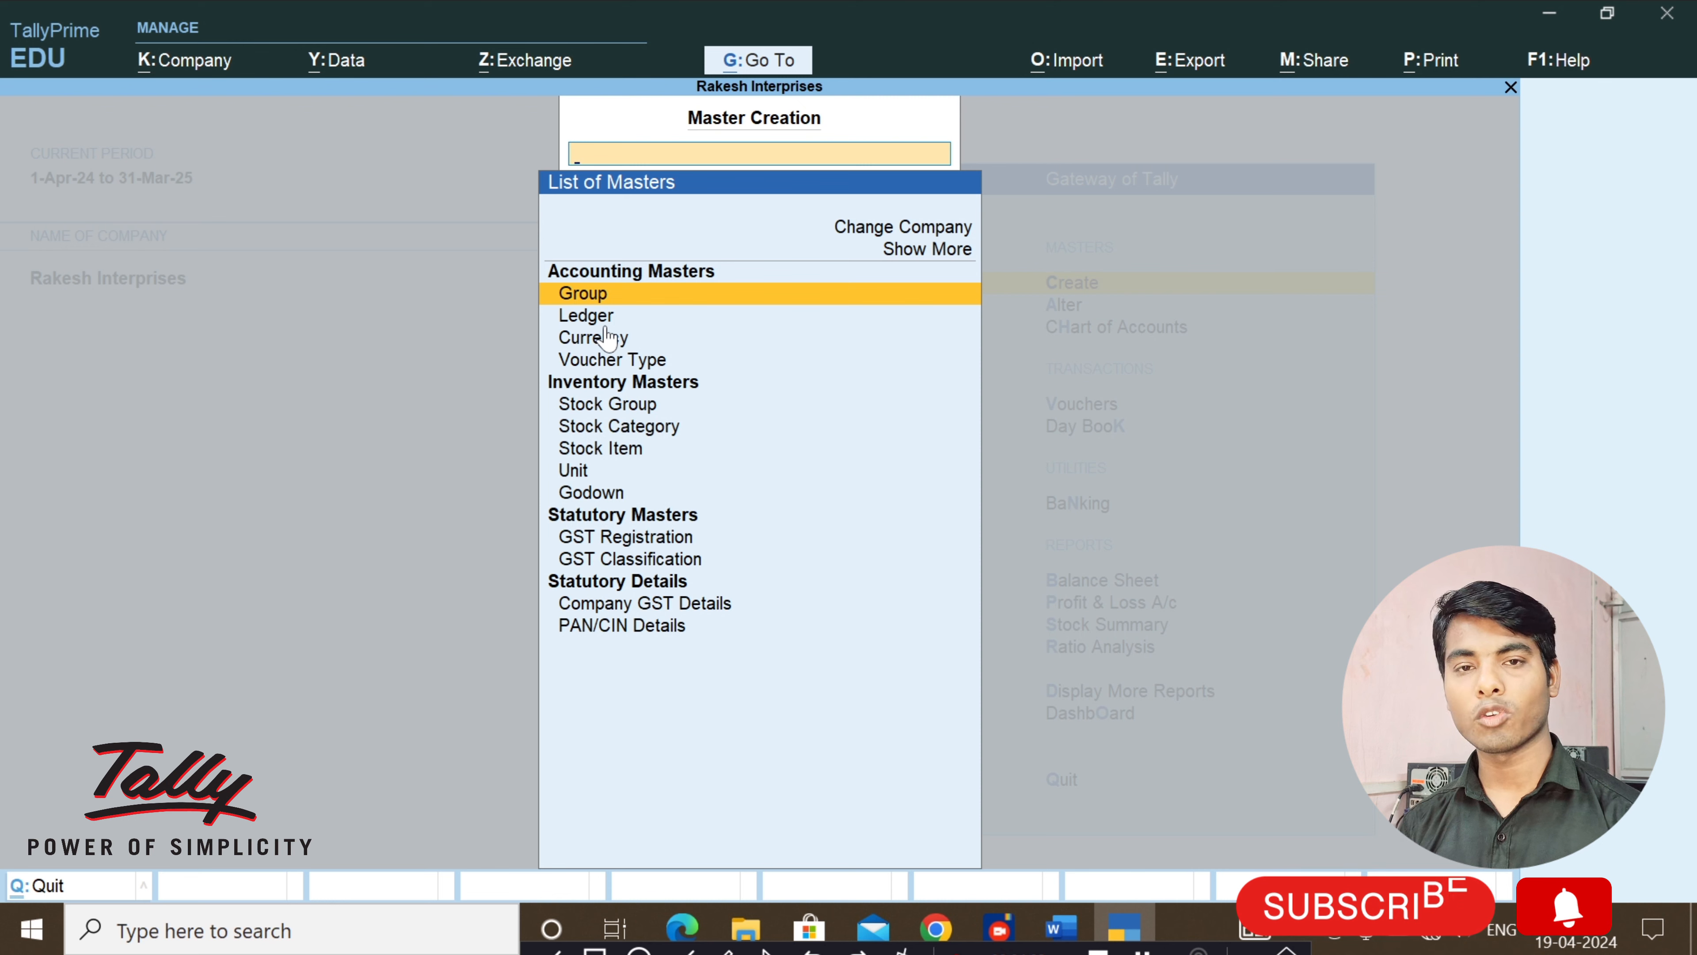
key("Return")
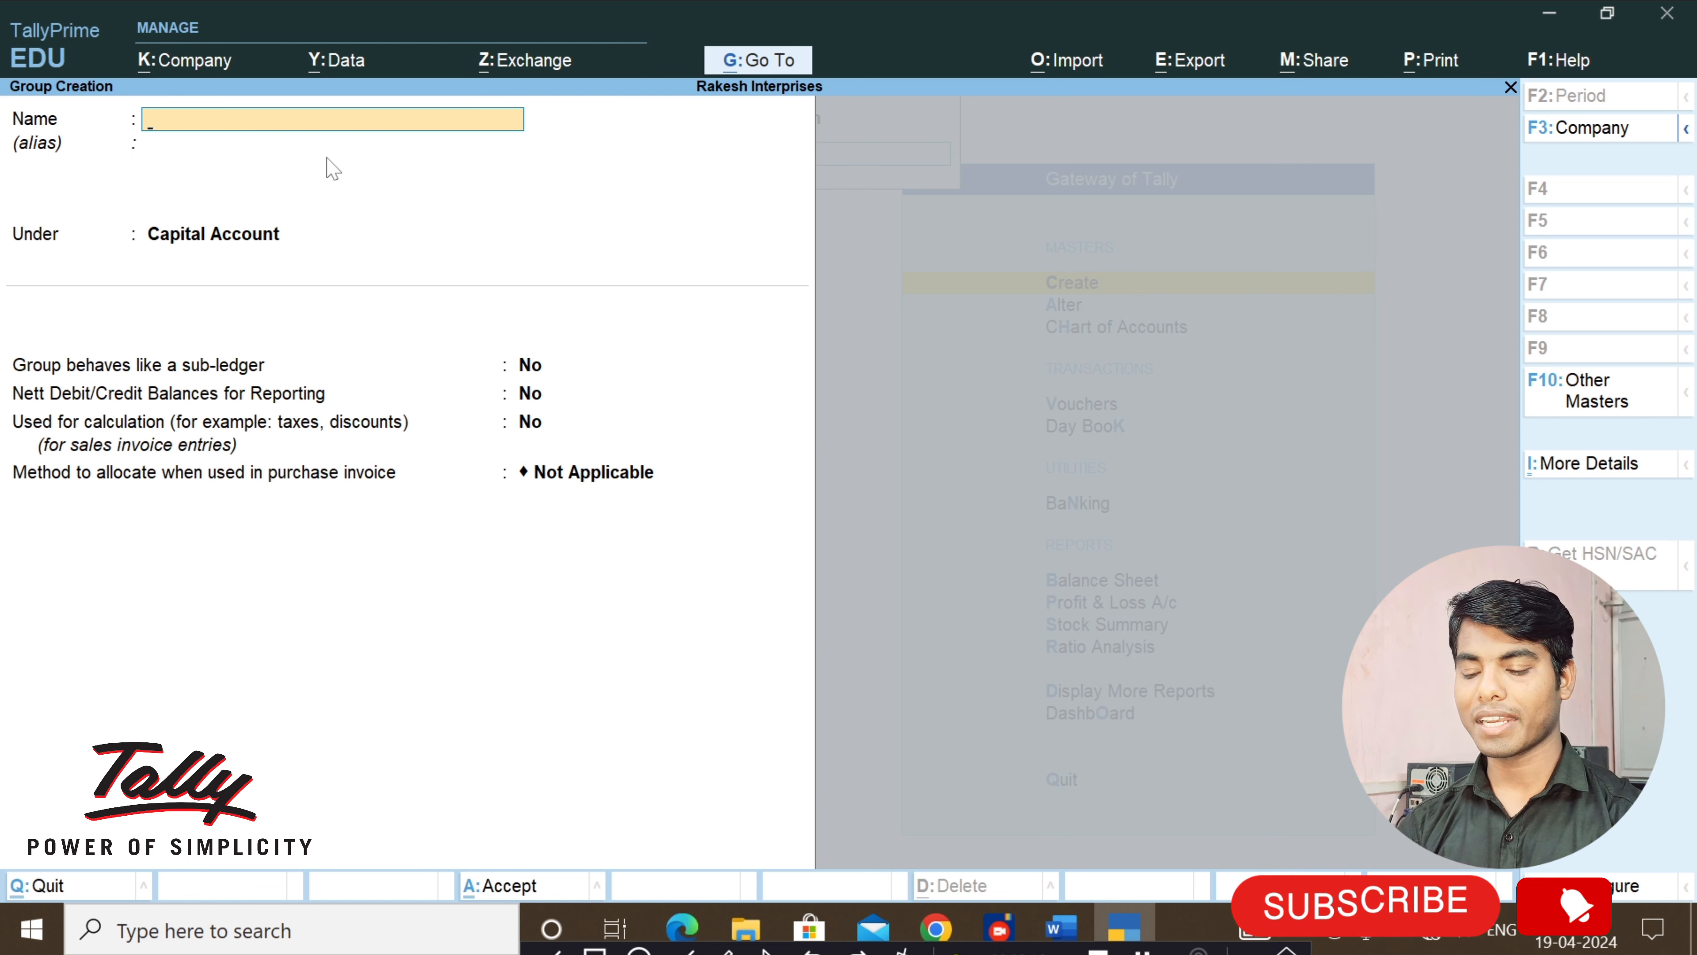
type("Computer")
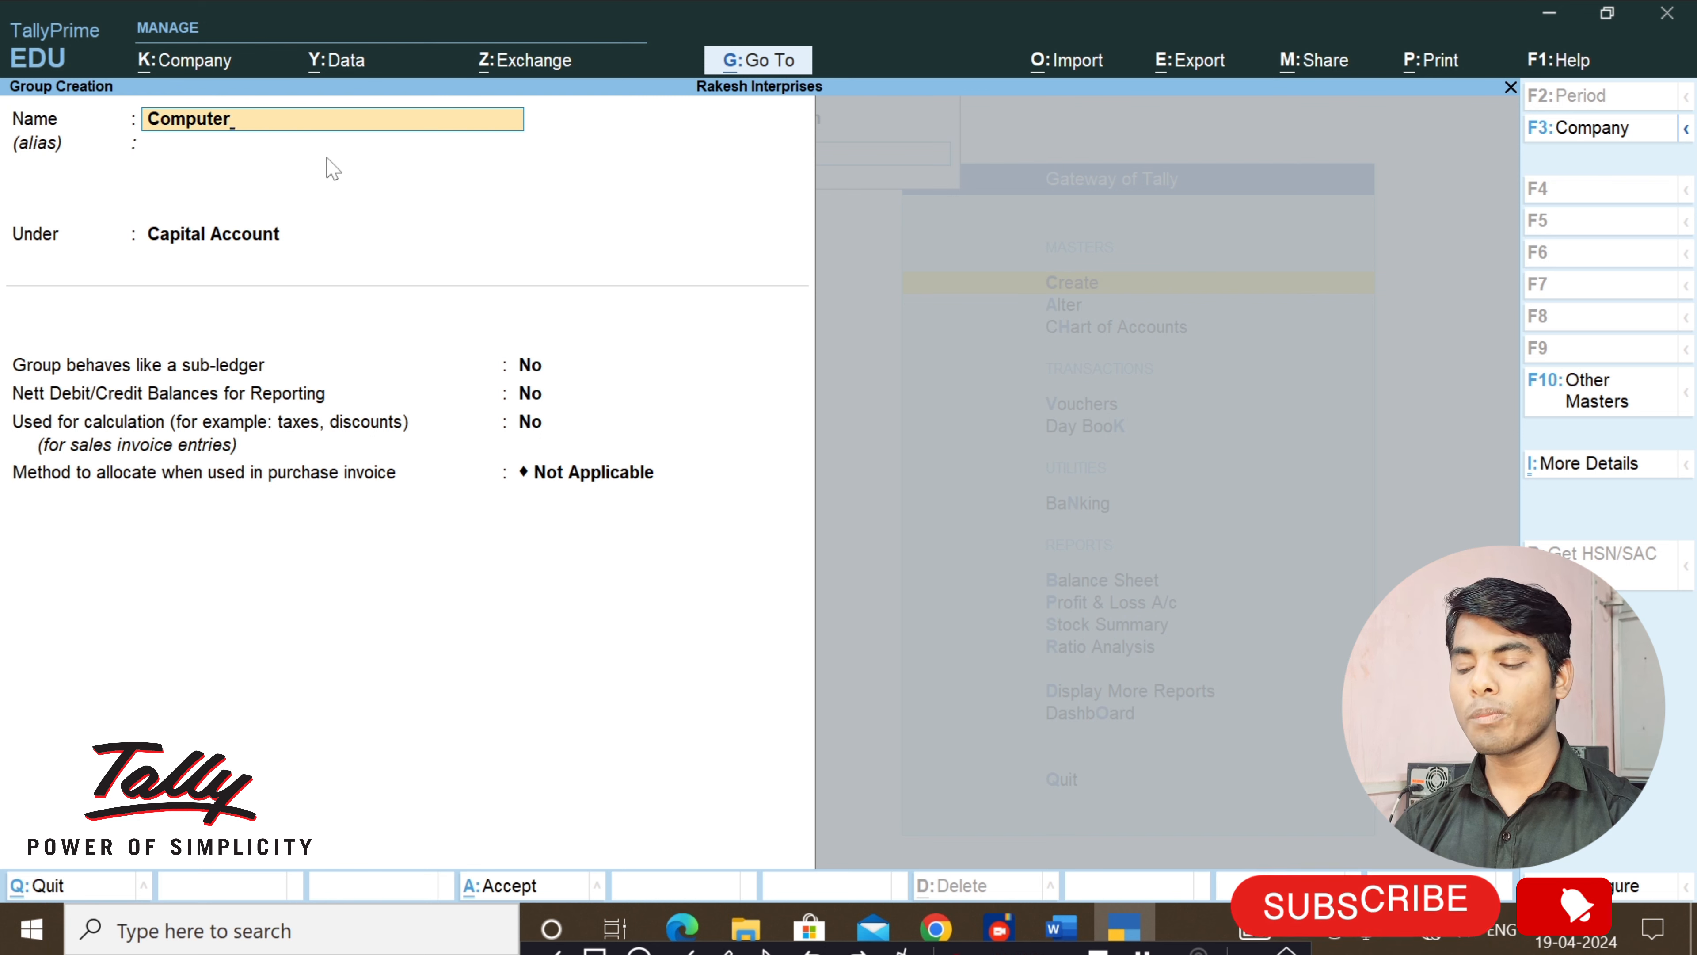
key("Return")
key("Return")
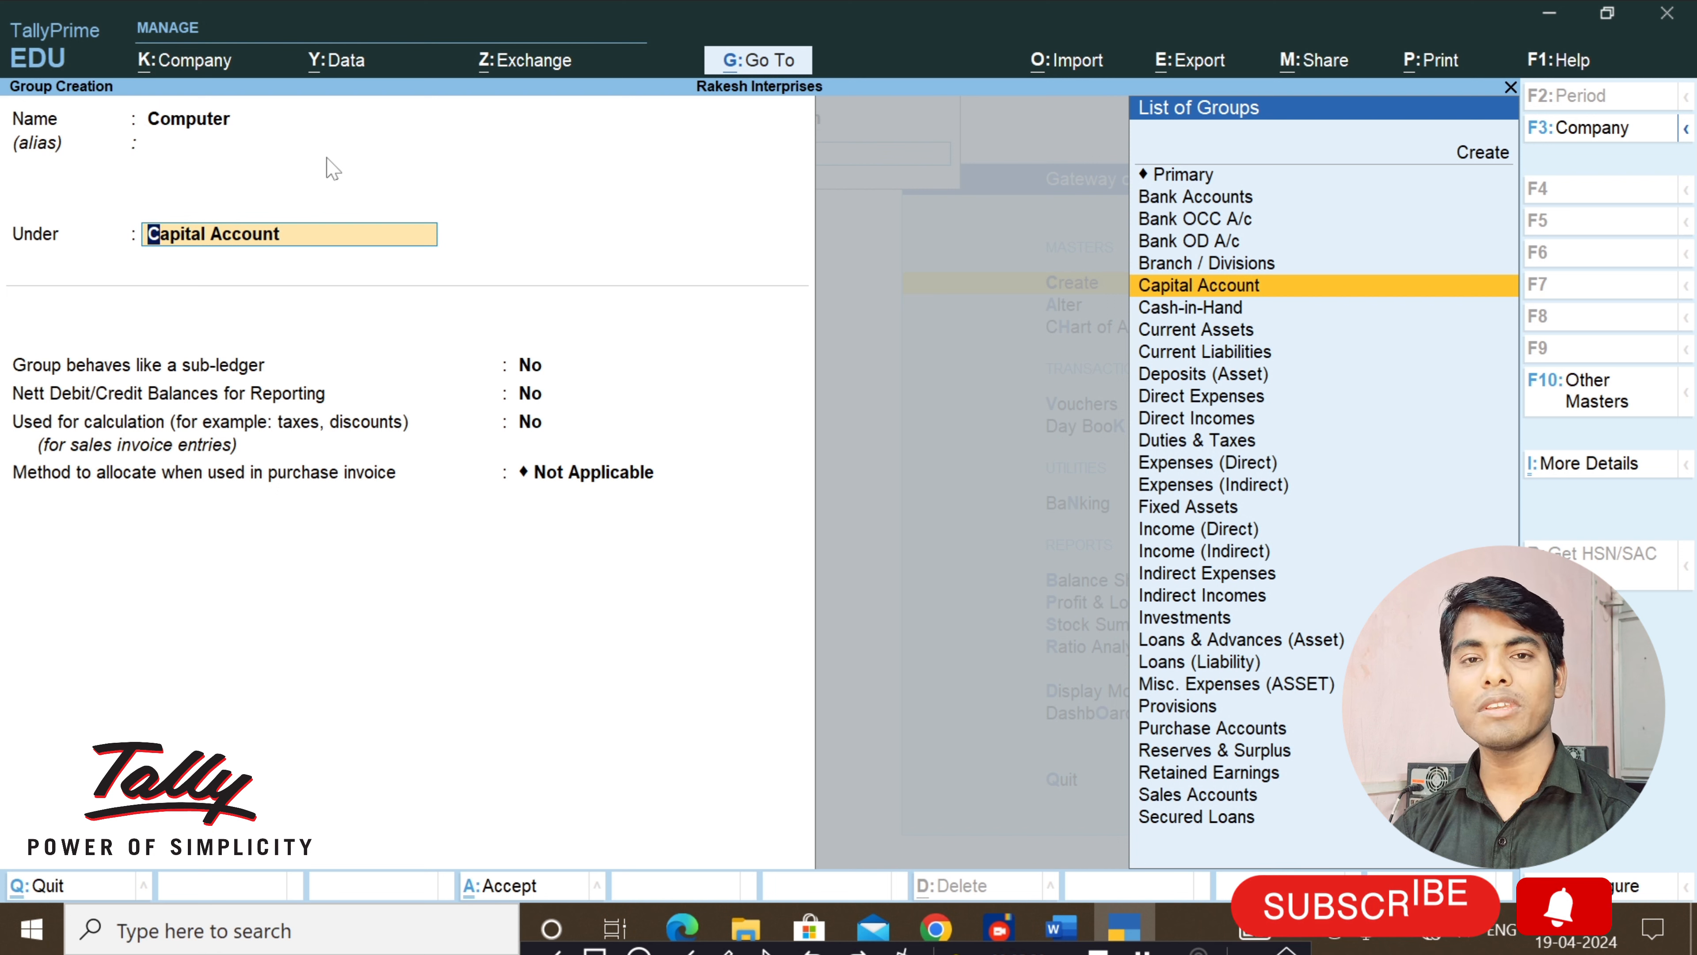
type("Fi")
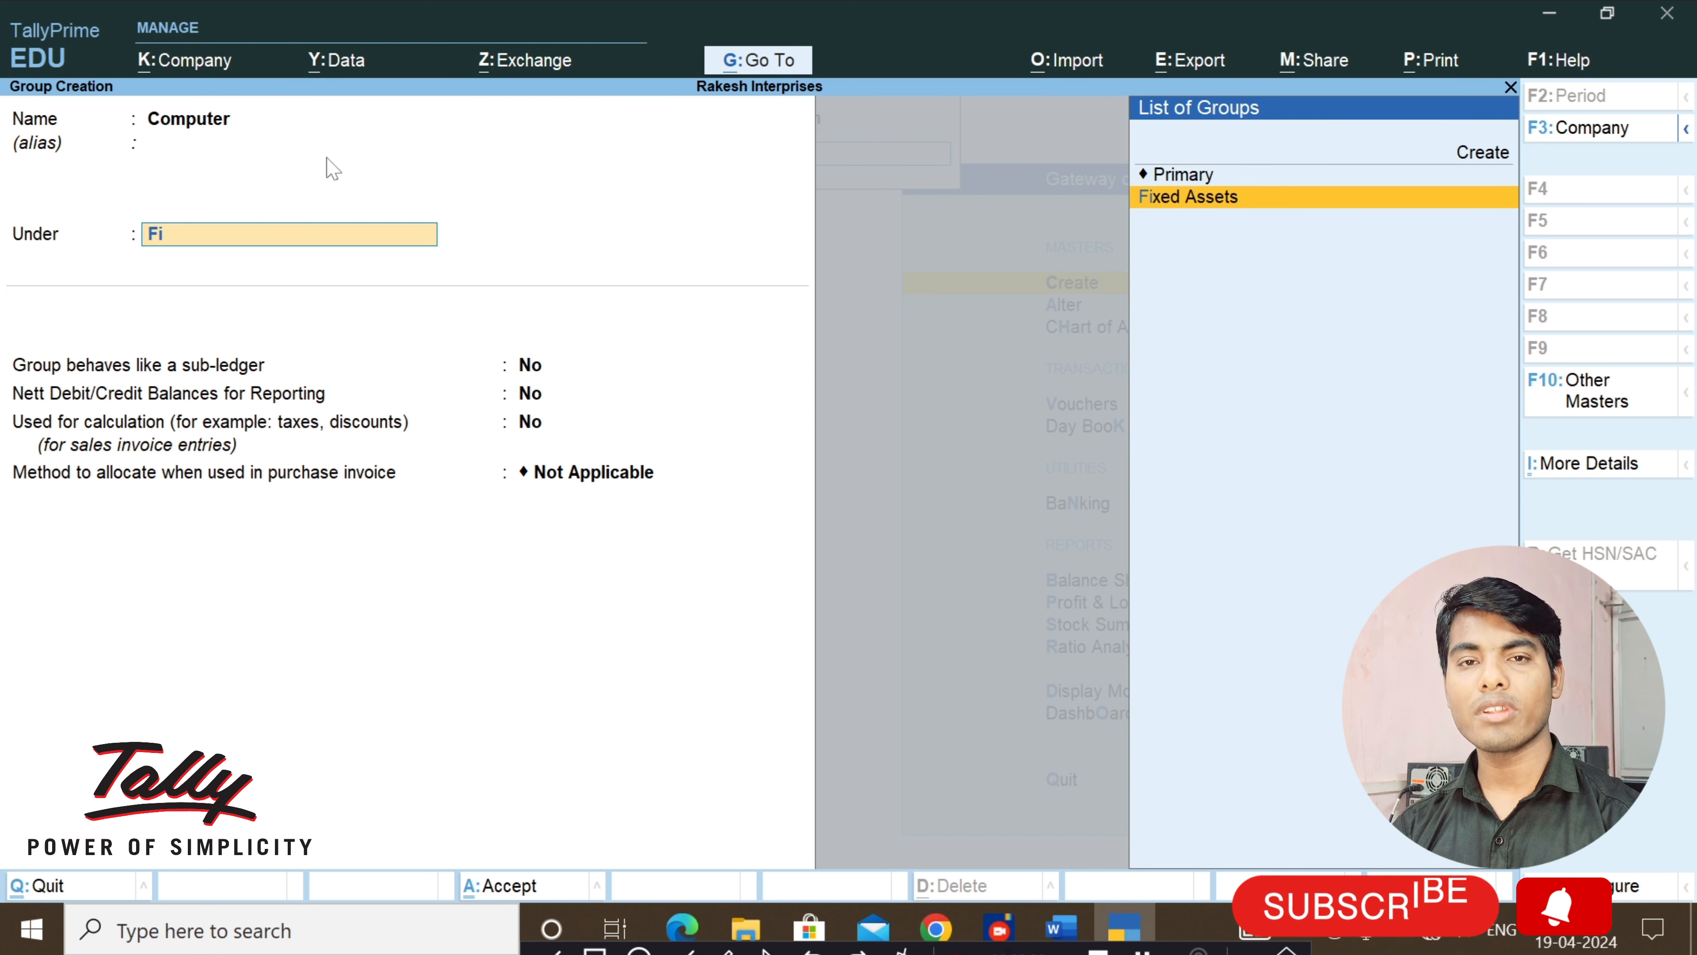
key("Return")
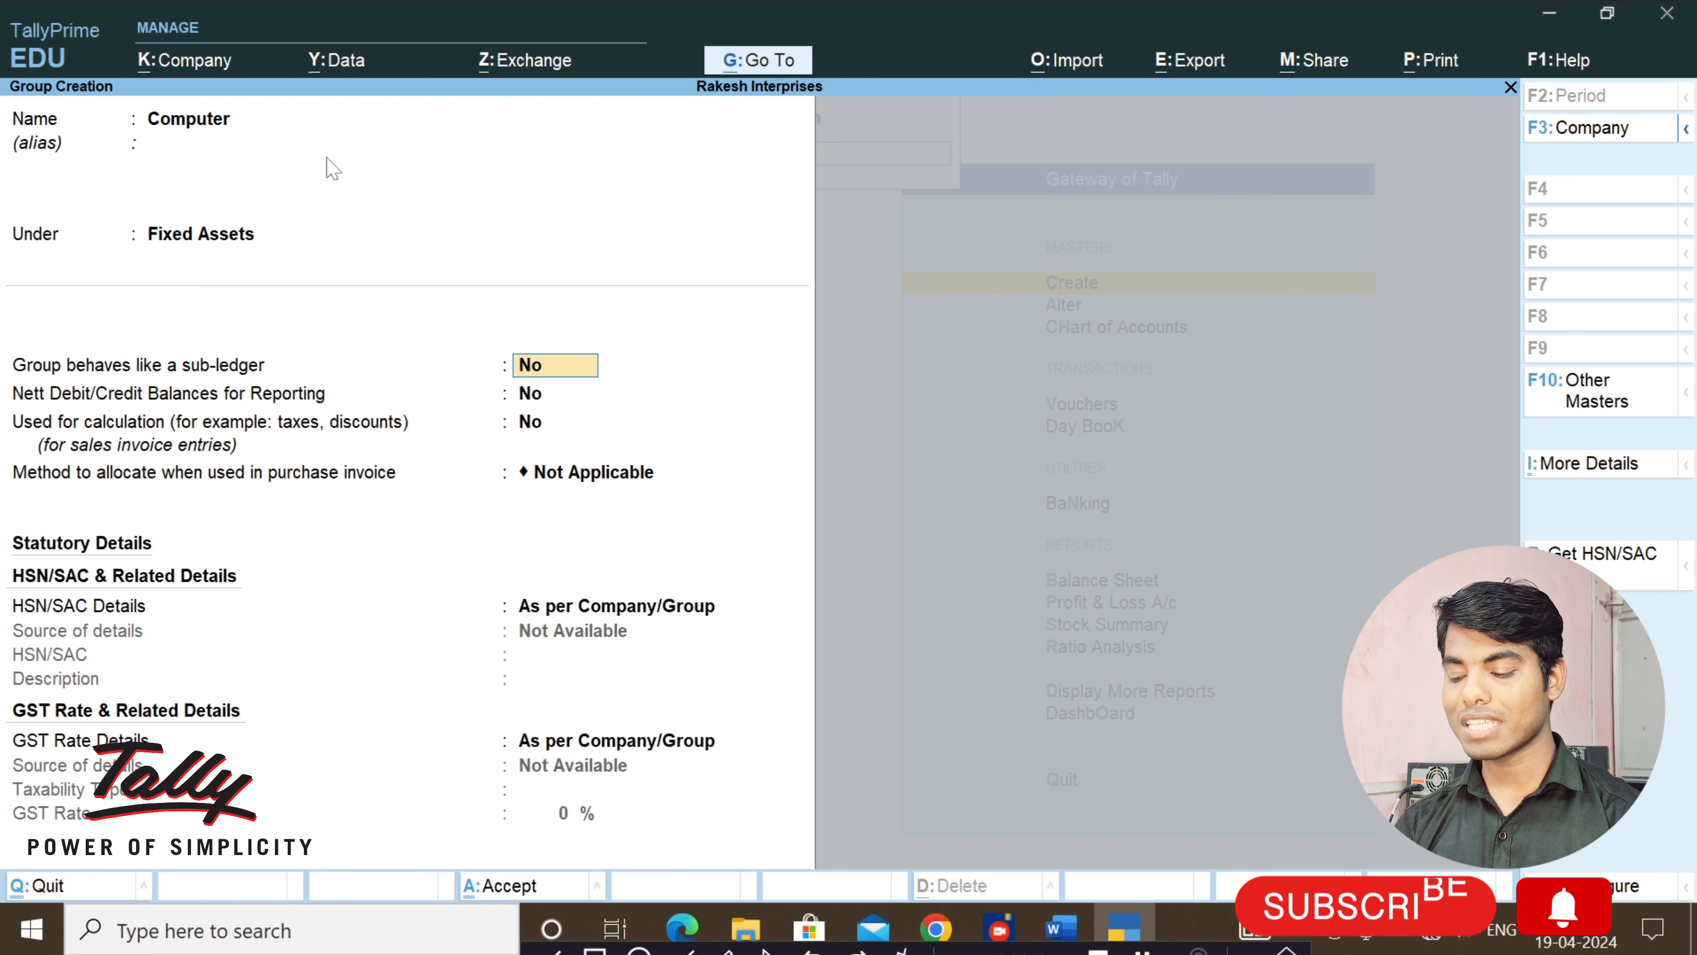
Keep the default settings for the Computer group and save it.
key("Return")
key("Return")
key("Return")
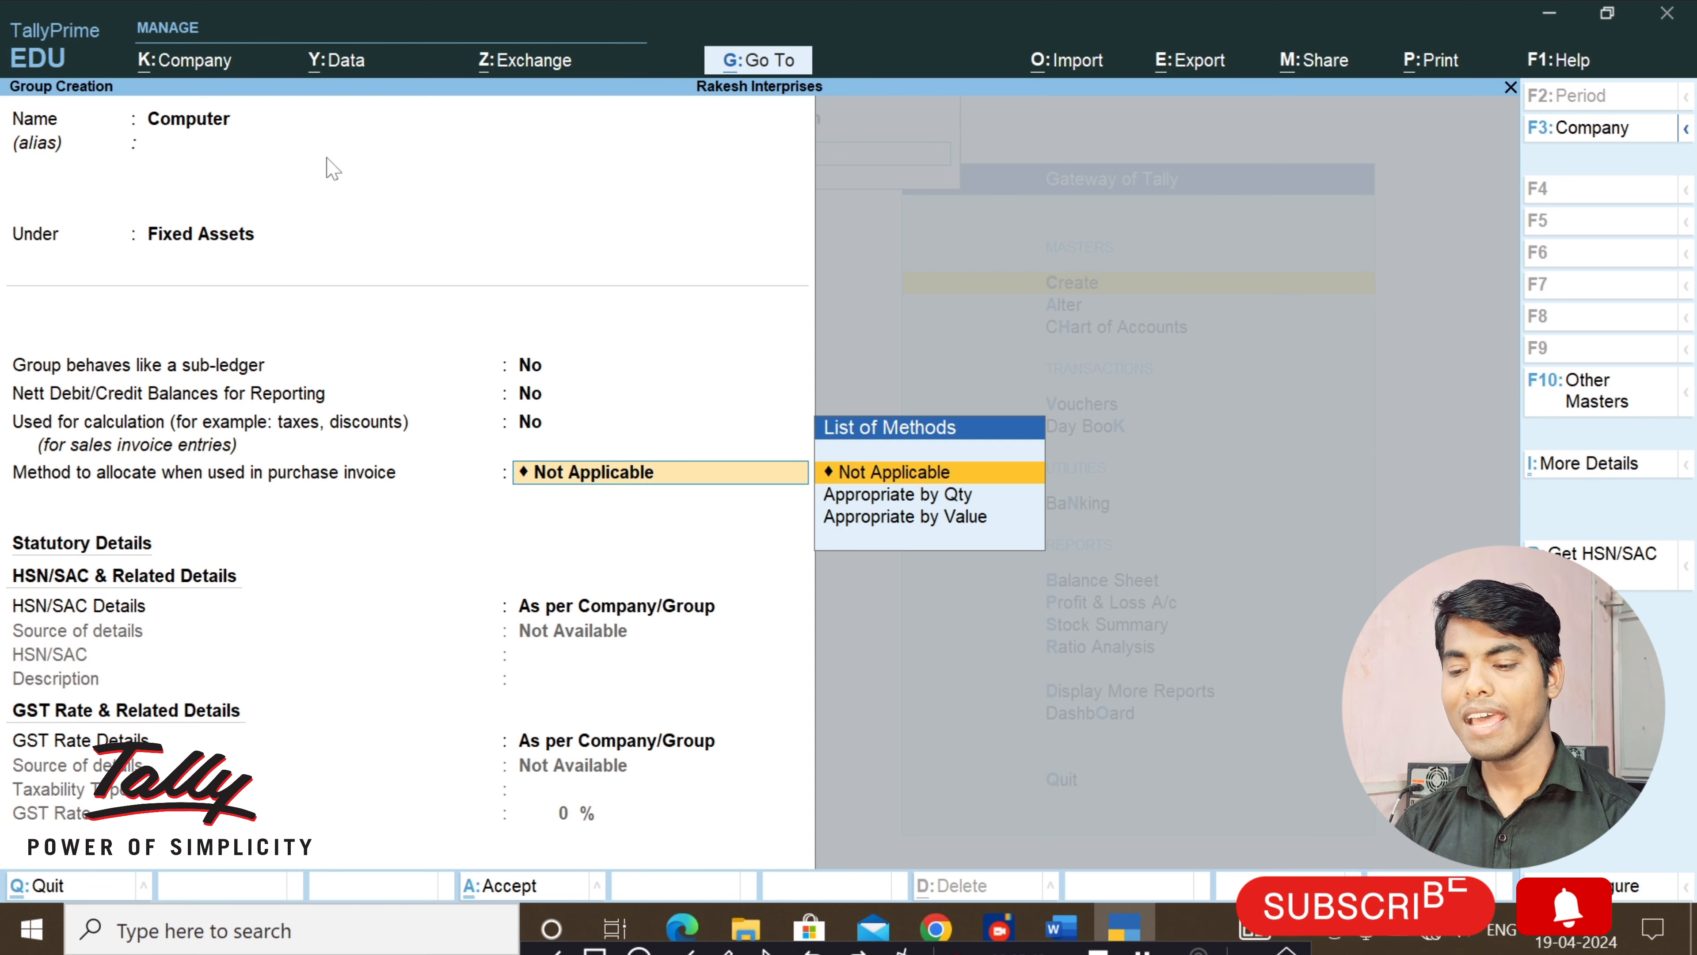
key("Return")
key("Return")
key("Return")
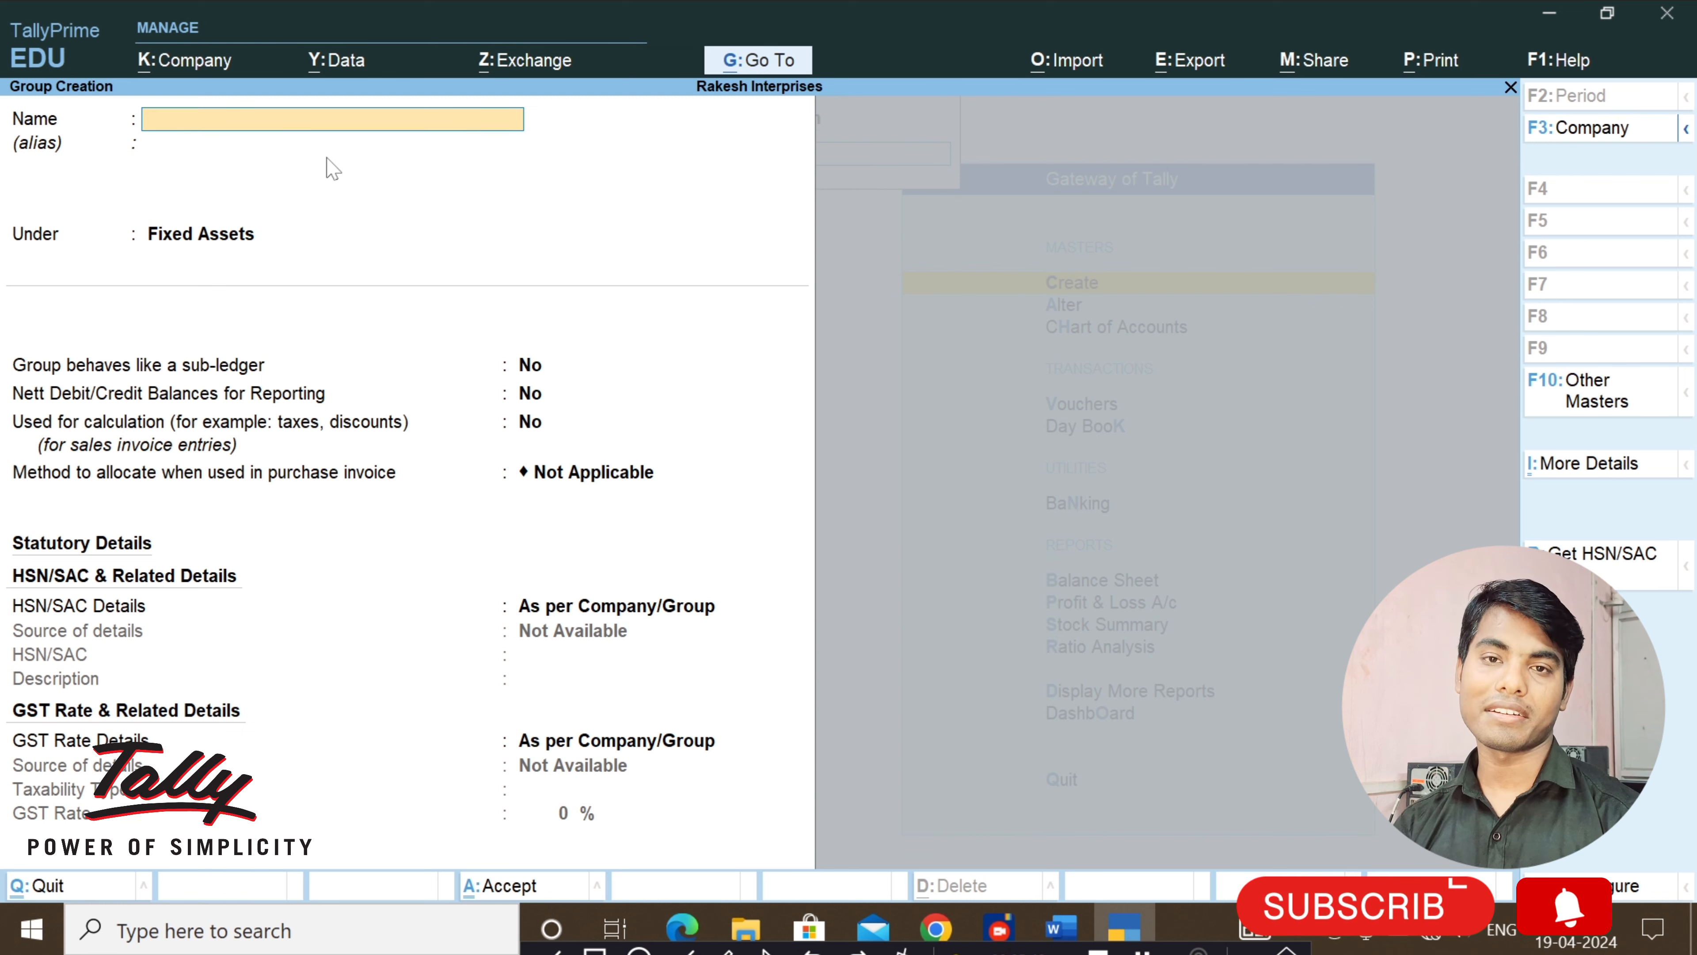
Name the next group Mobile, leave its alias empty and keep it under Fixed Assets.
type("M")
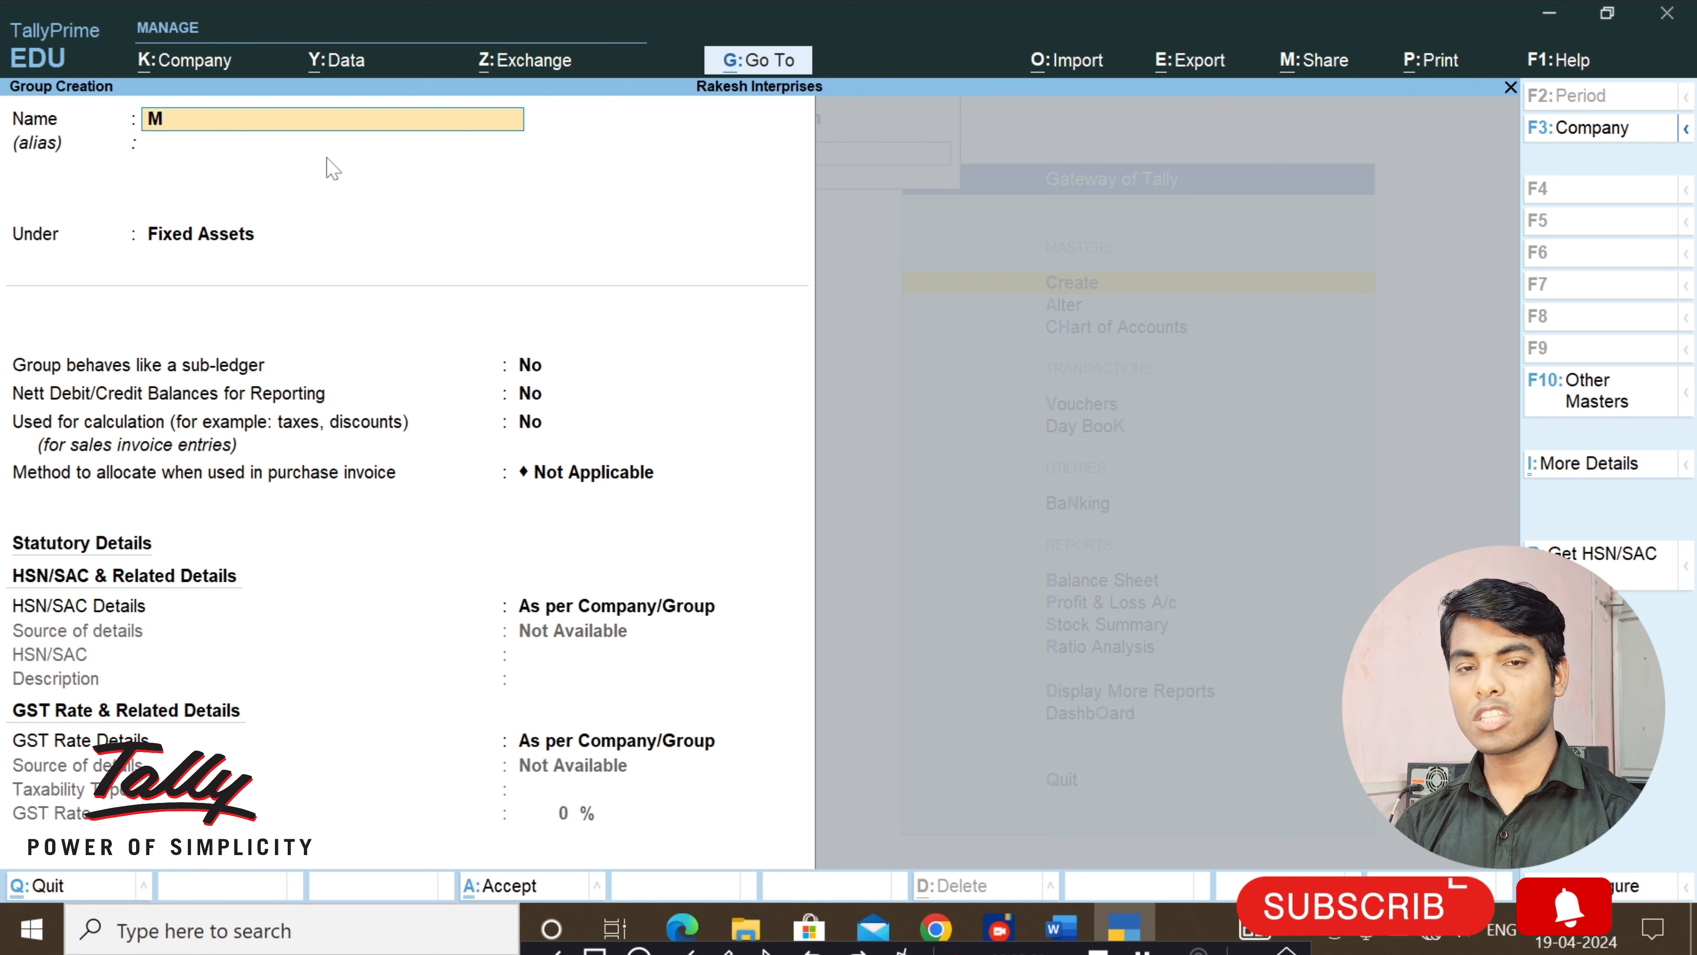
type("oni")
key("BackSpace")
key("BackSpace")
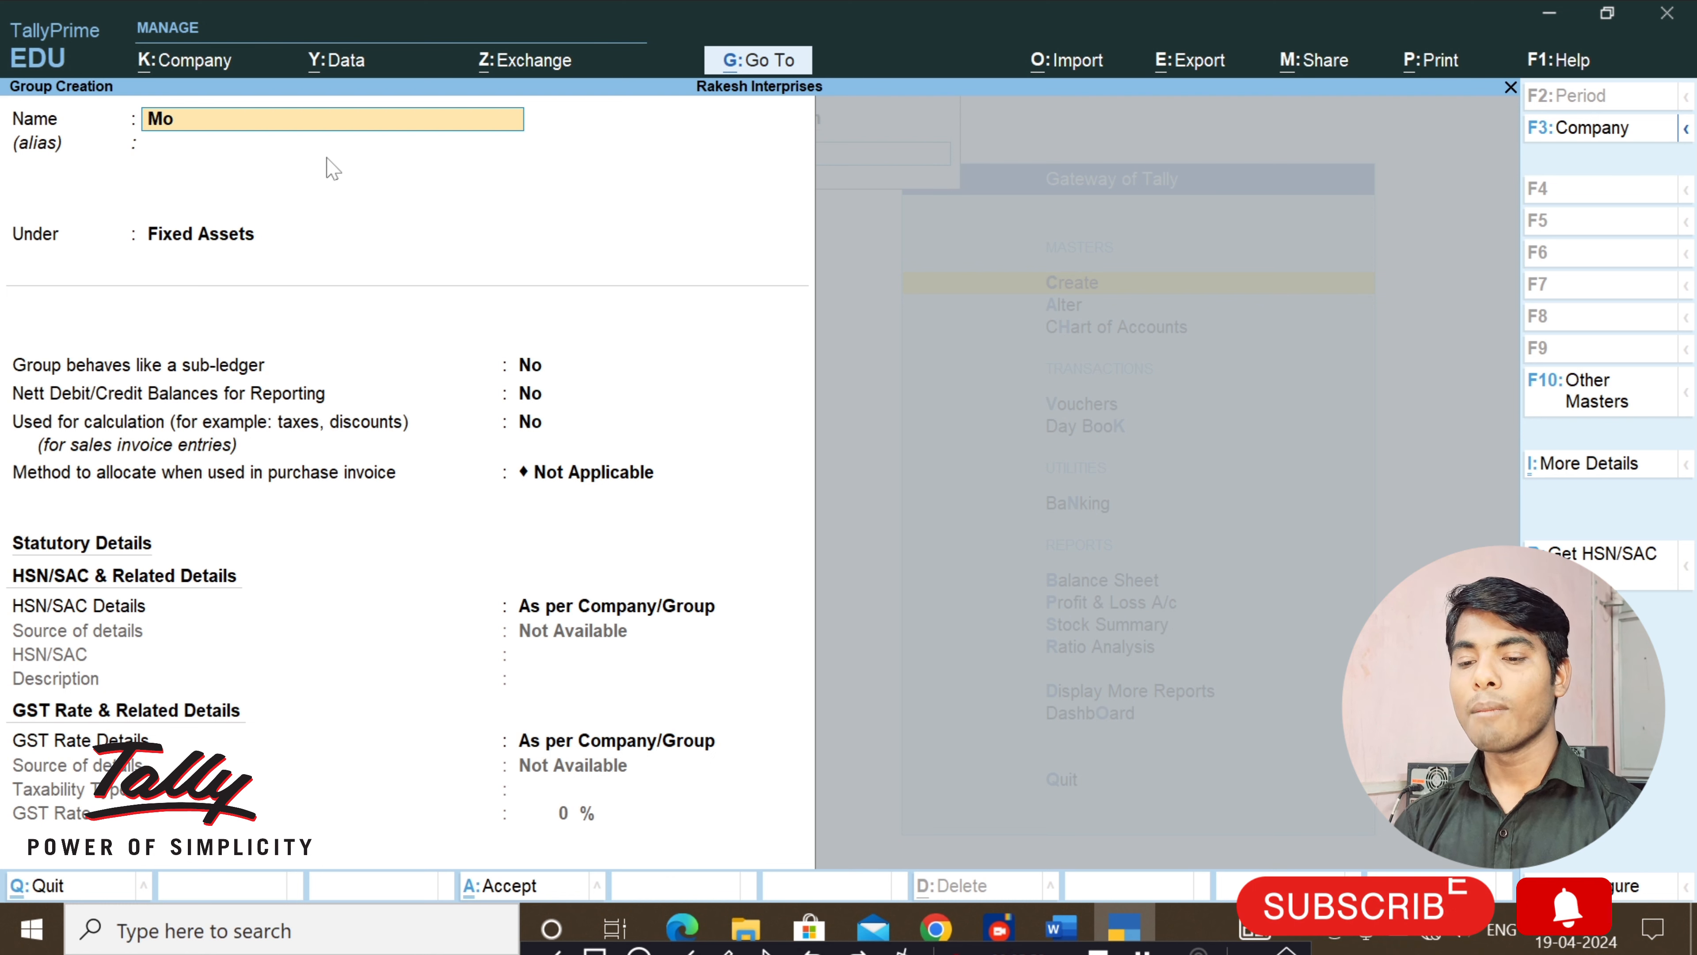
type("bile")
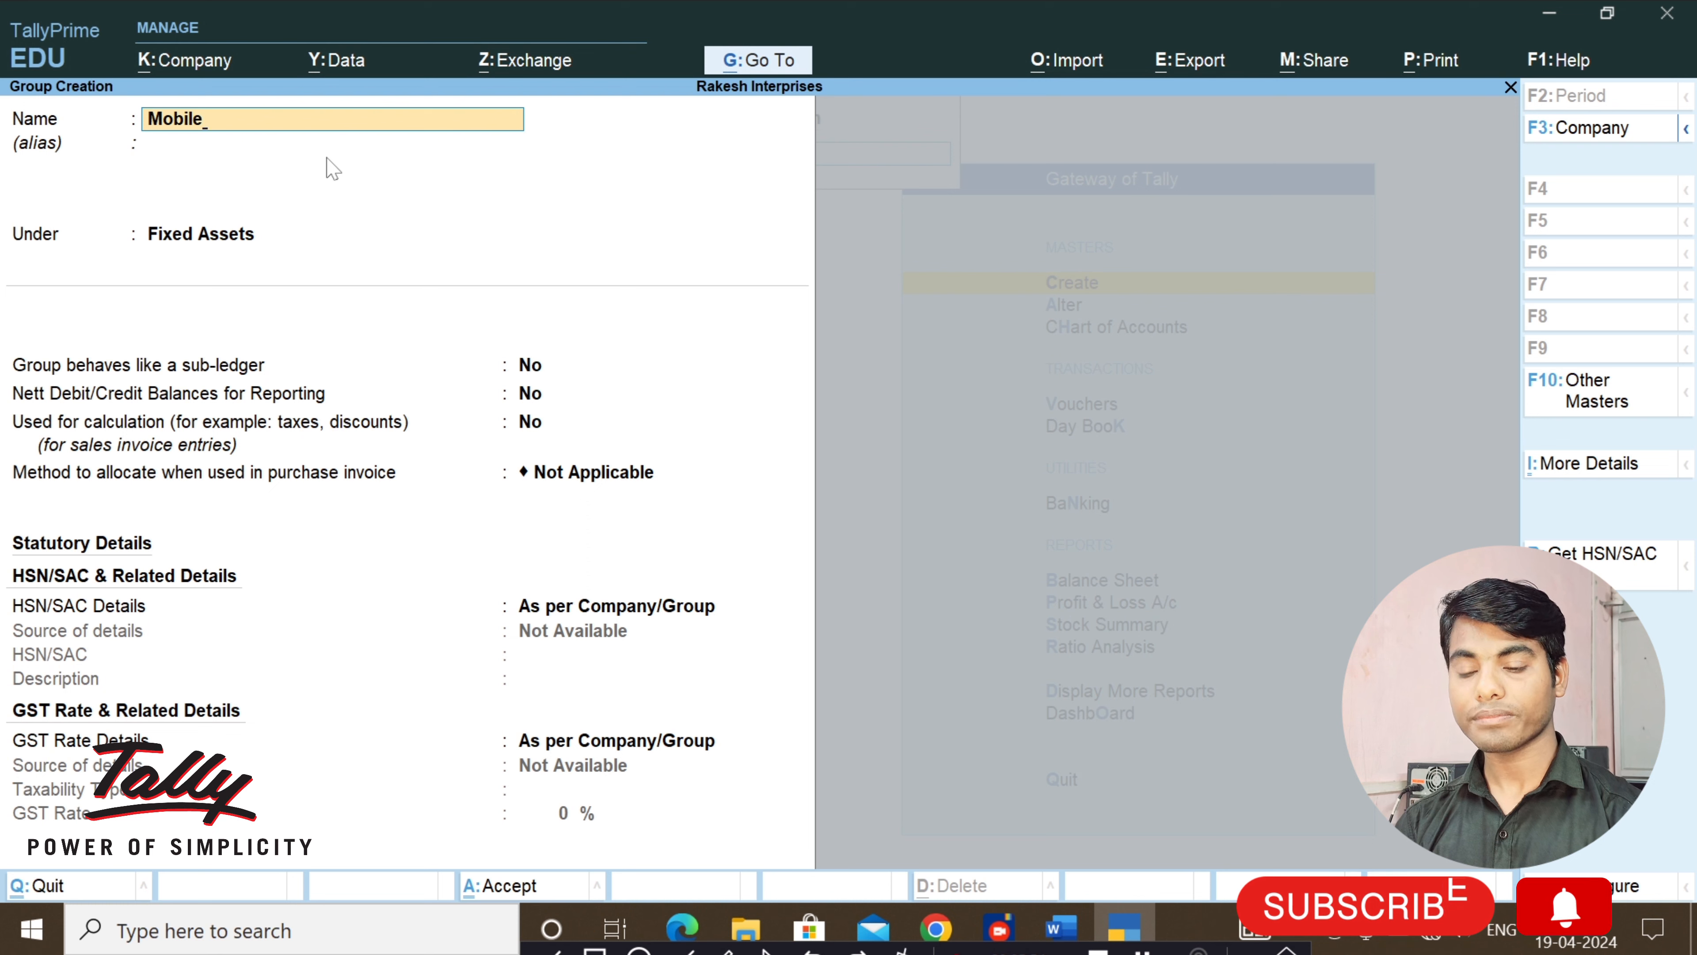
key("Return")
key("Return")
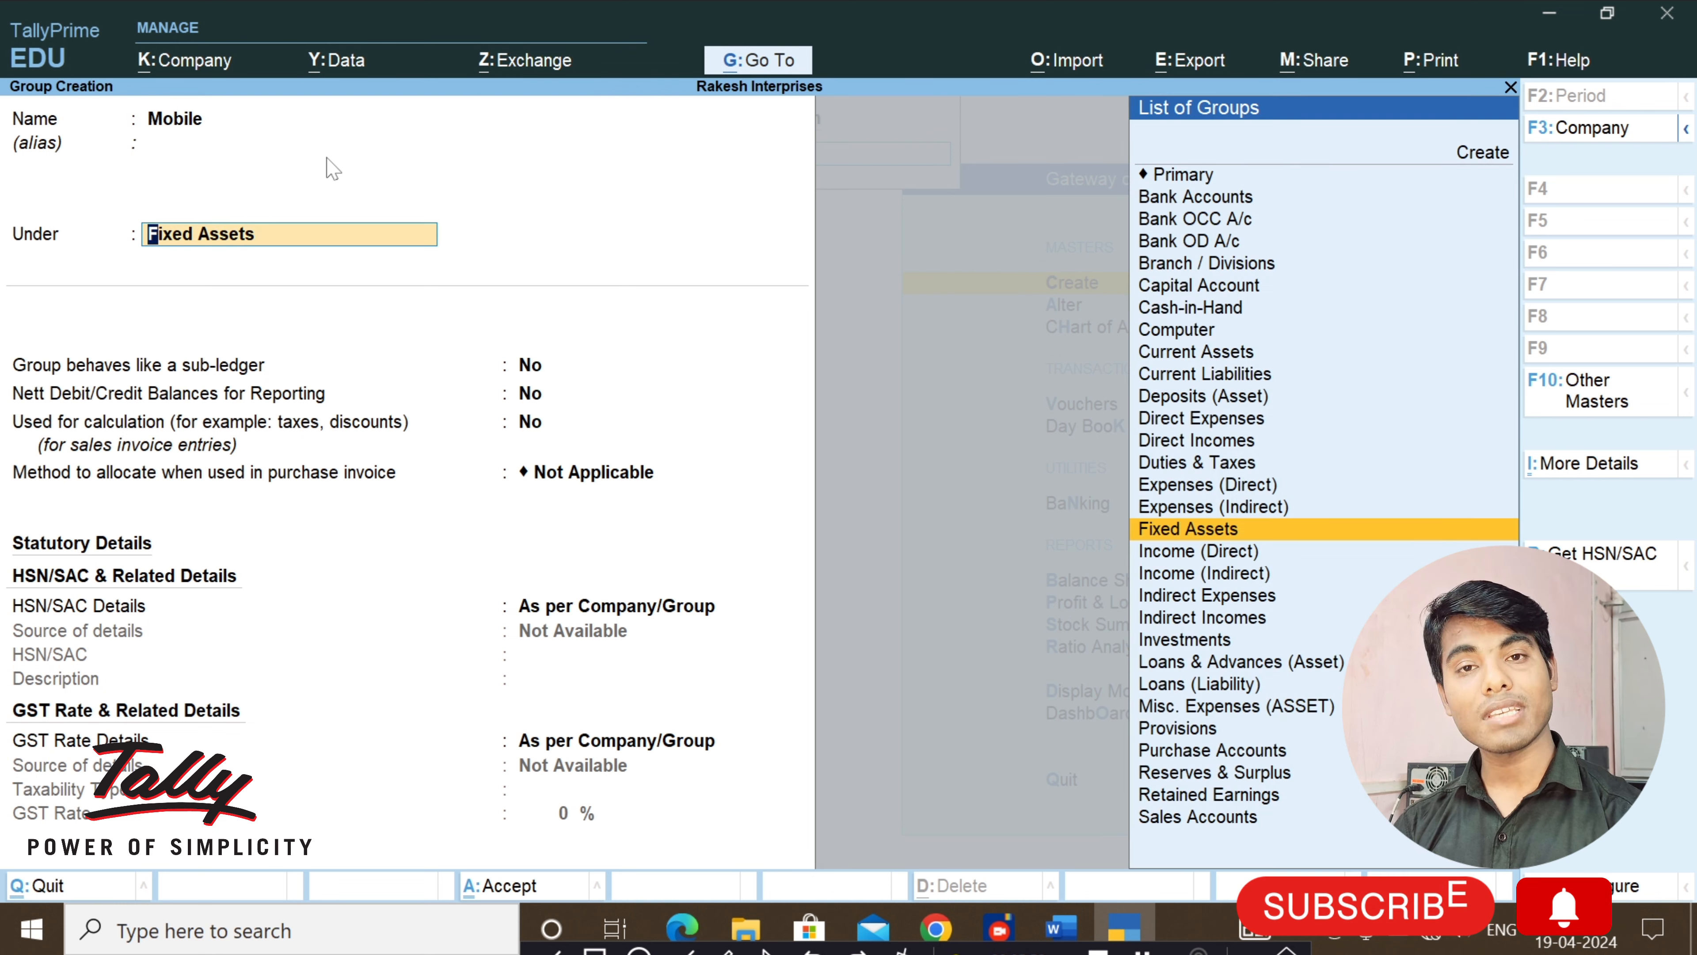
key("Return")
Accept the Mobile group's default allocation, HSN/SAC and GST settings and save the group.
key("Return")
key("Return")
key("Return")
key("Return")
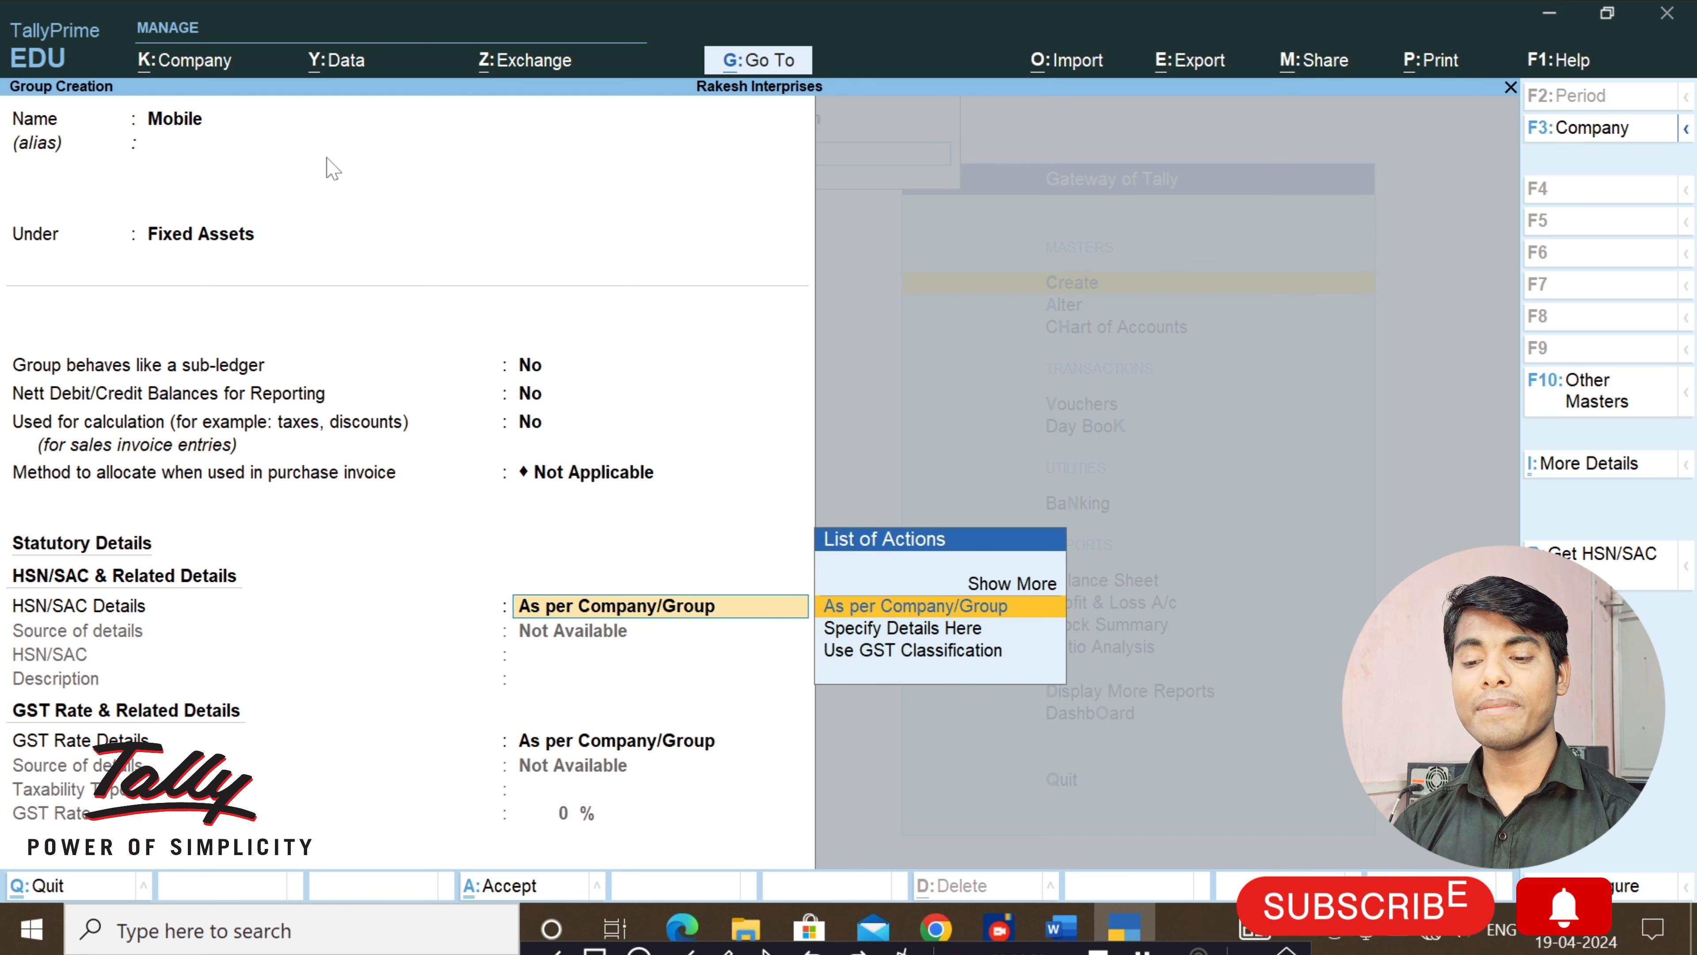
key("Return")
key("Return")
key("Return")
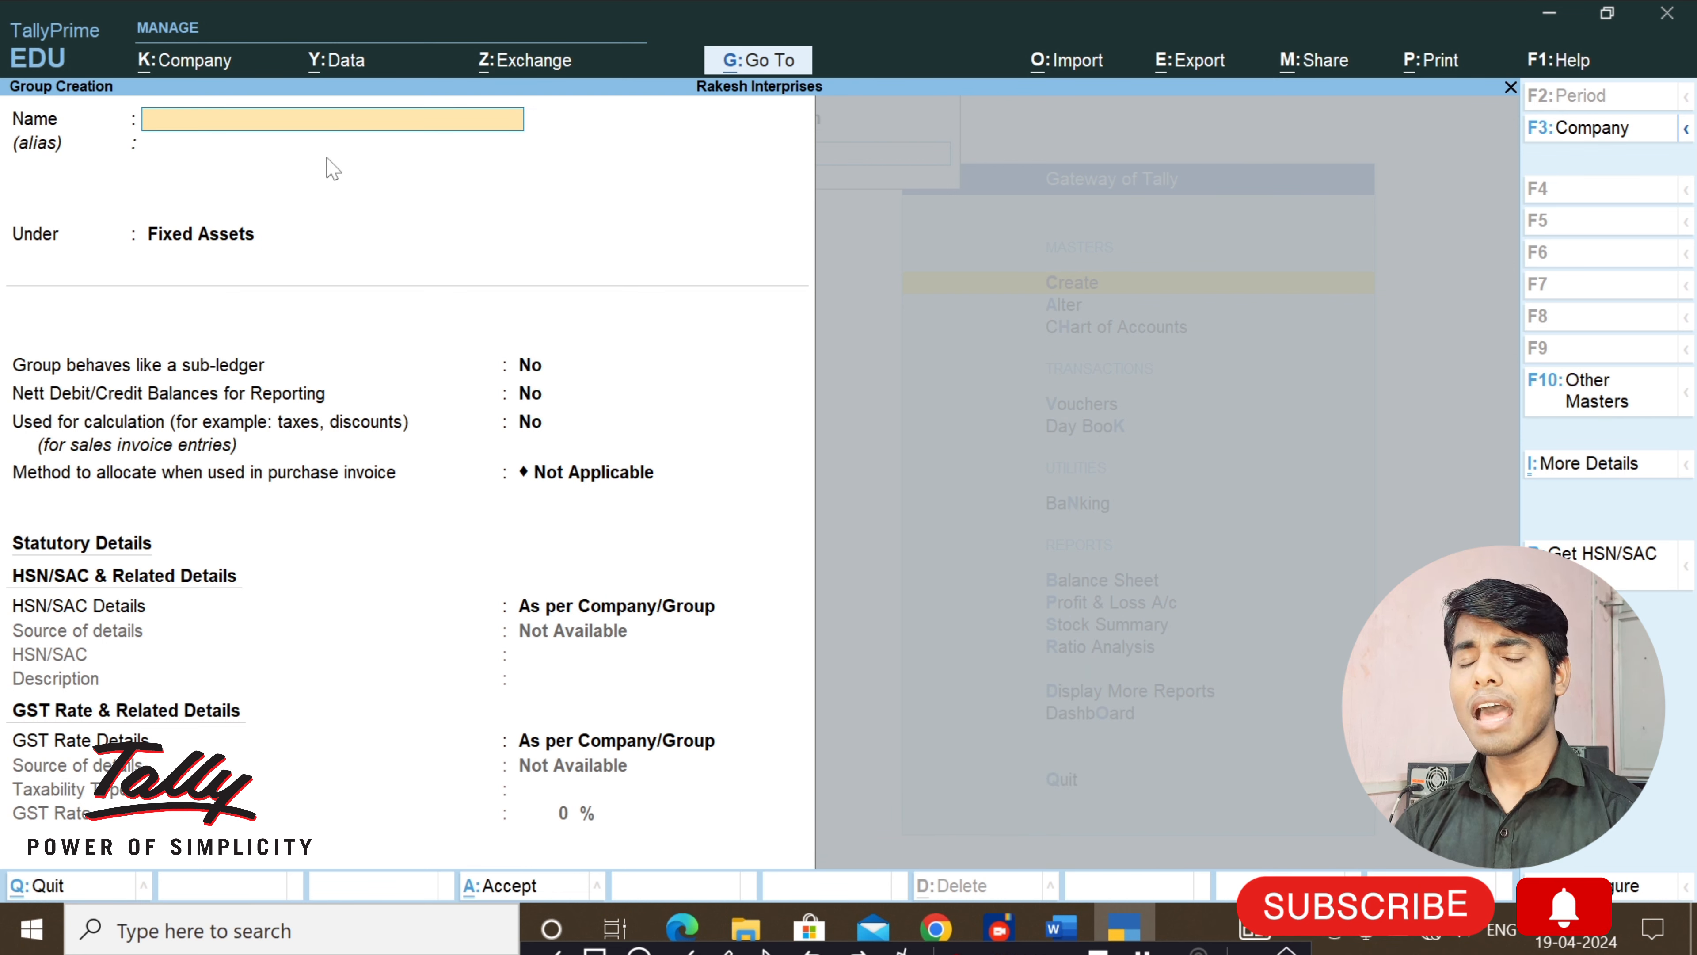
Create a group named Building under Fixed Assets with all other settings at their defaults.
type("Building")
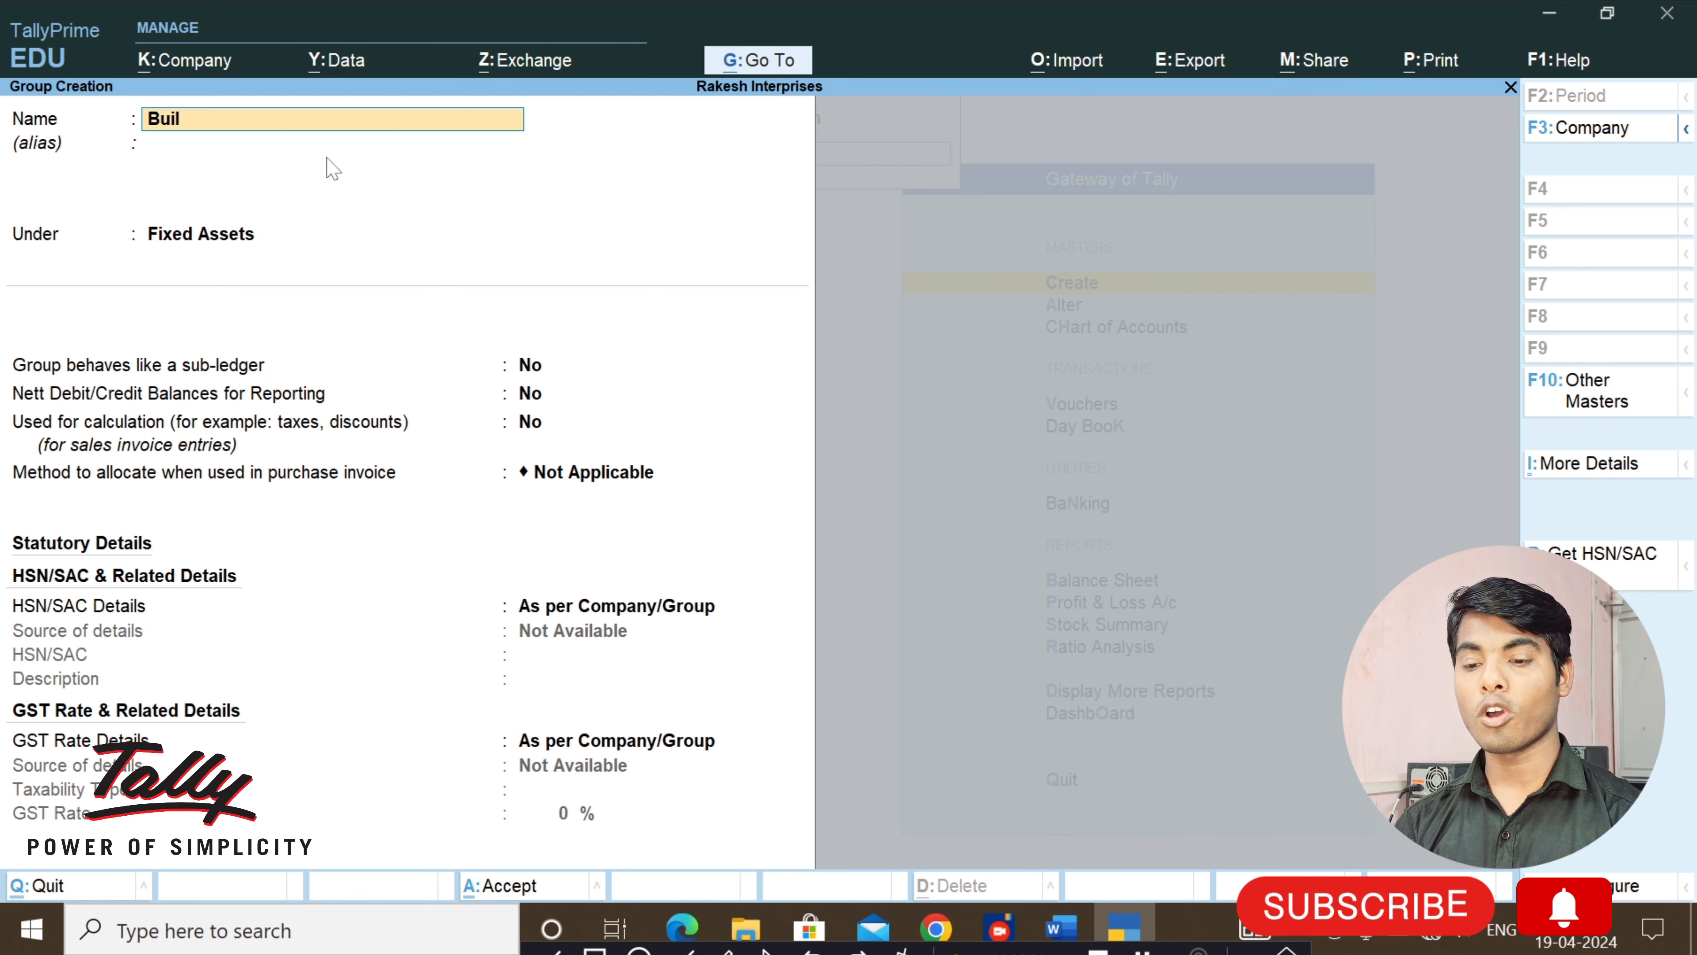
key("Return")
key("Return")
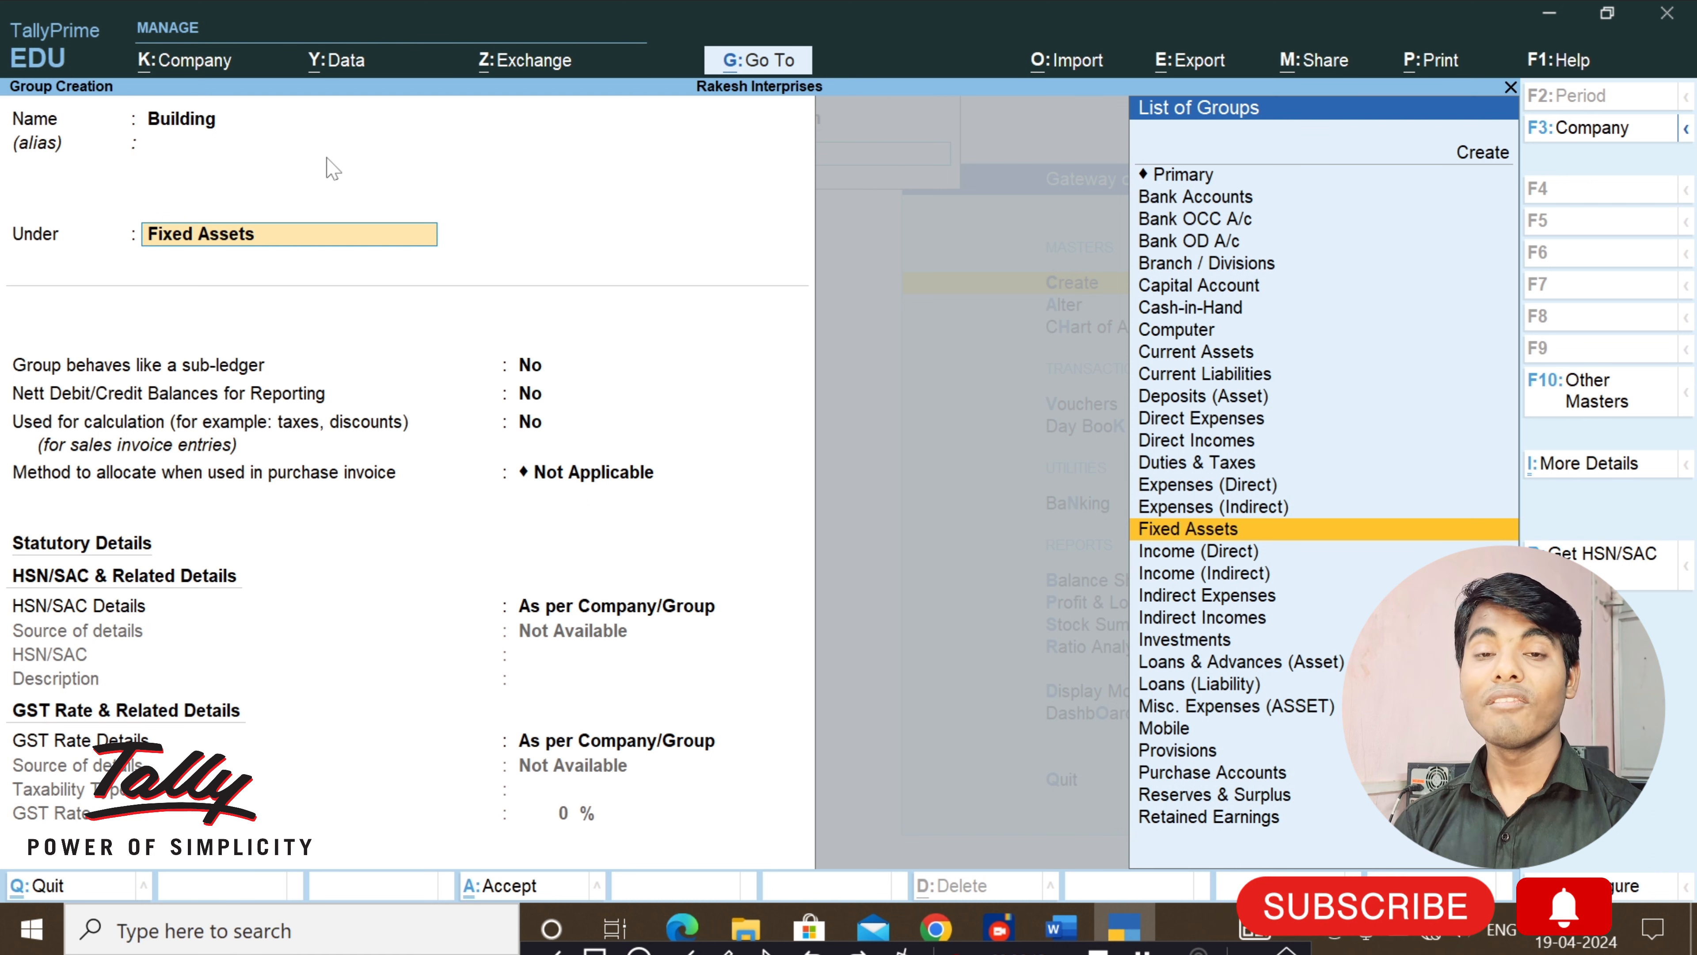
key("Return")
key("Return")
key("Return")
key("Return")
key("Return")
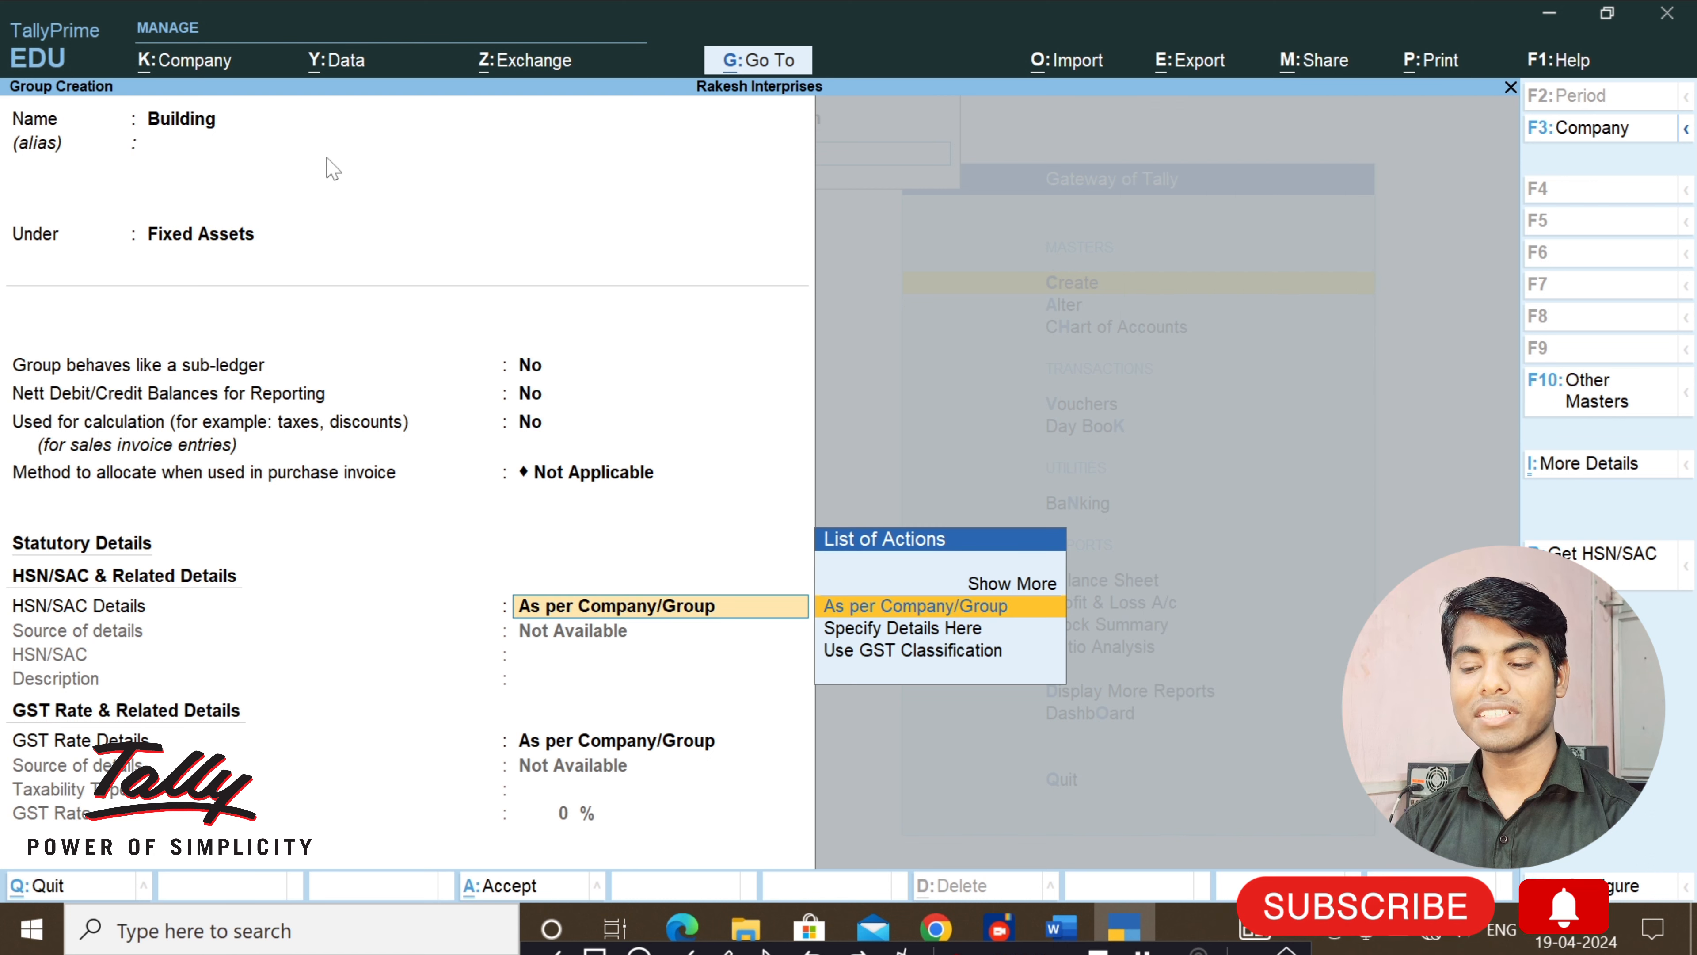
key("Return")
key("Return")
key("Return")
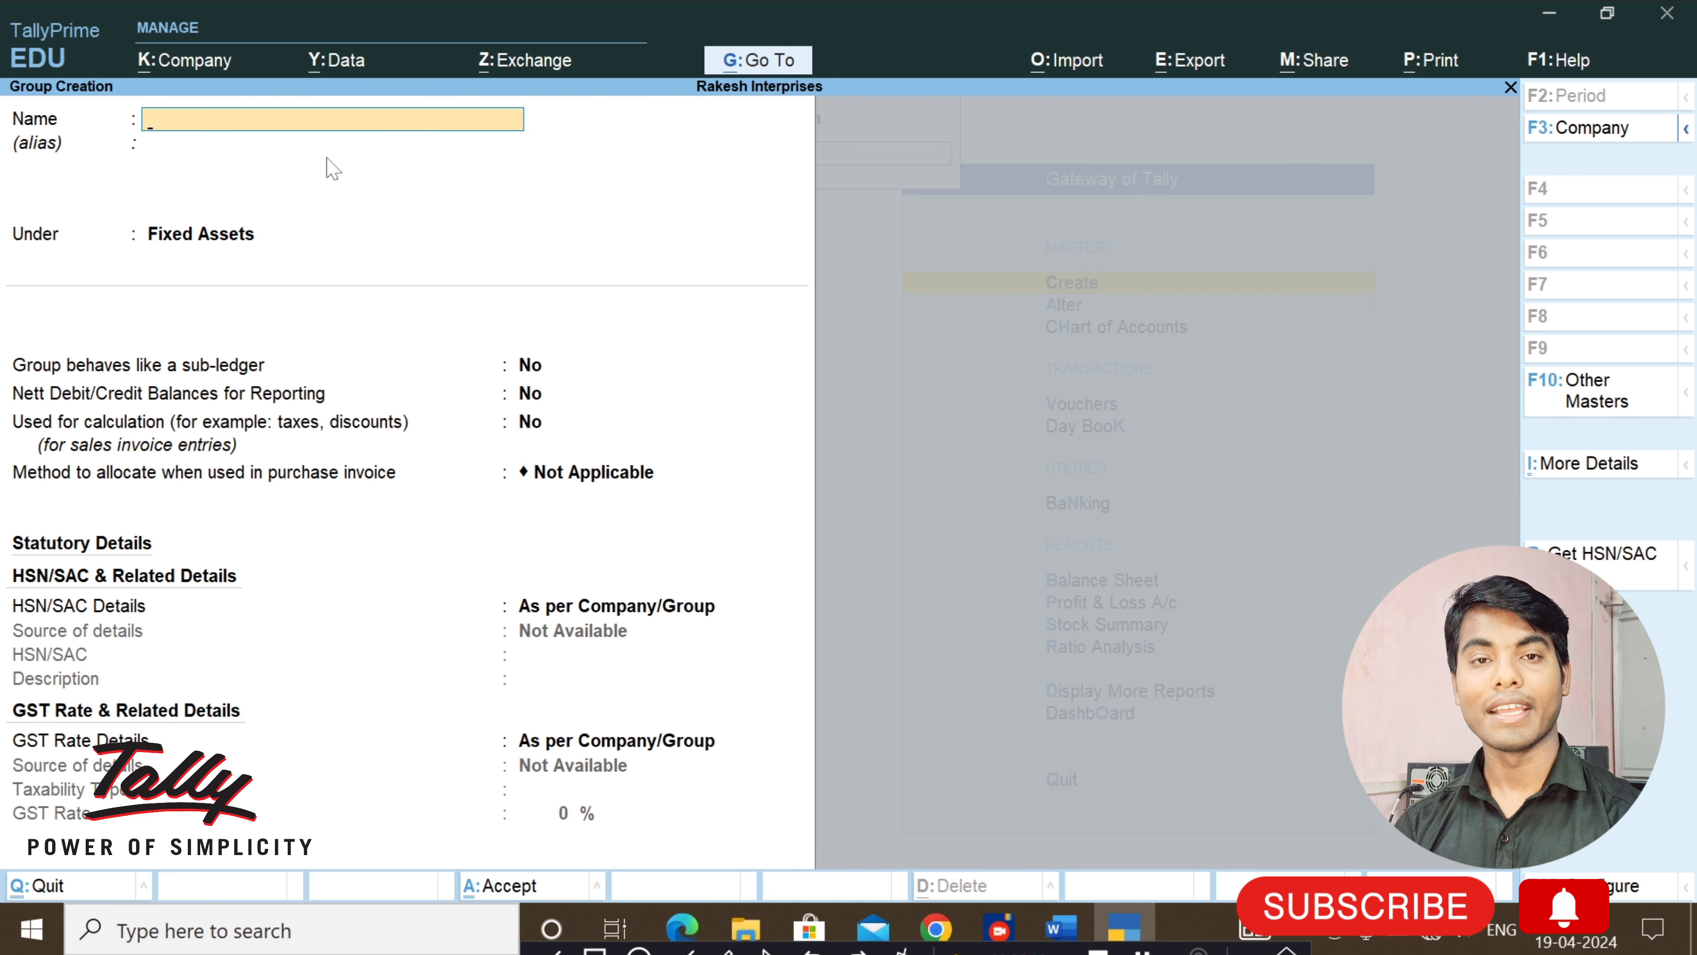
Name the next group Office Equipement without an alias and keep it under Fixed Assets.
type("O")
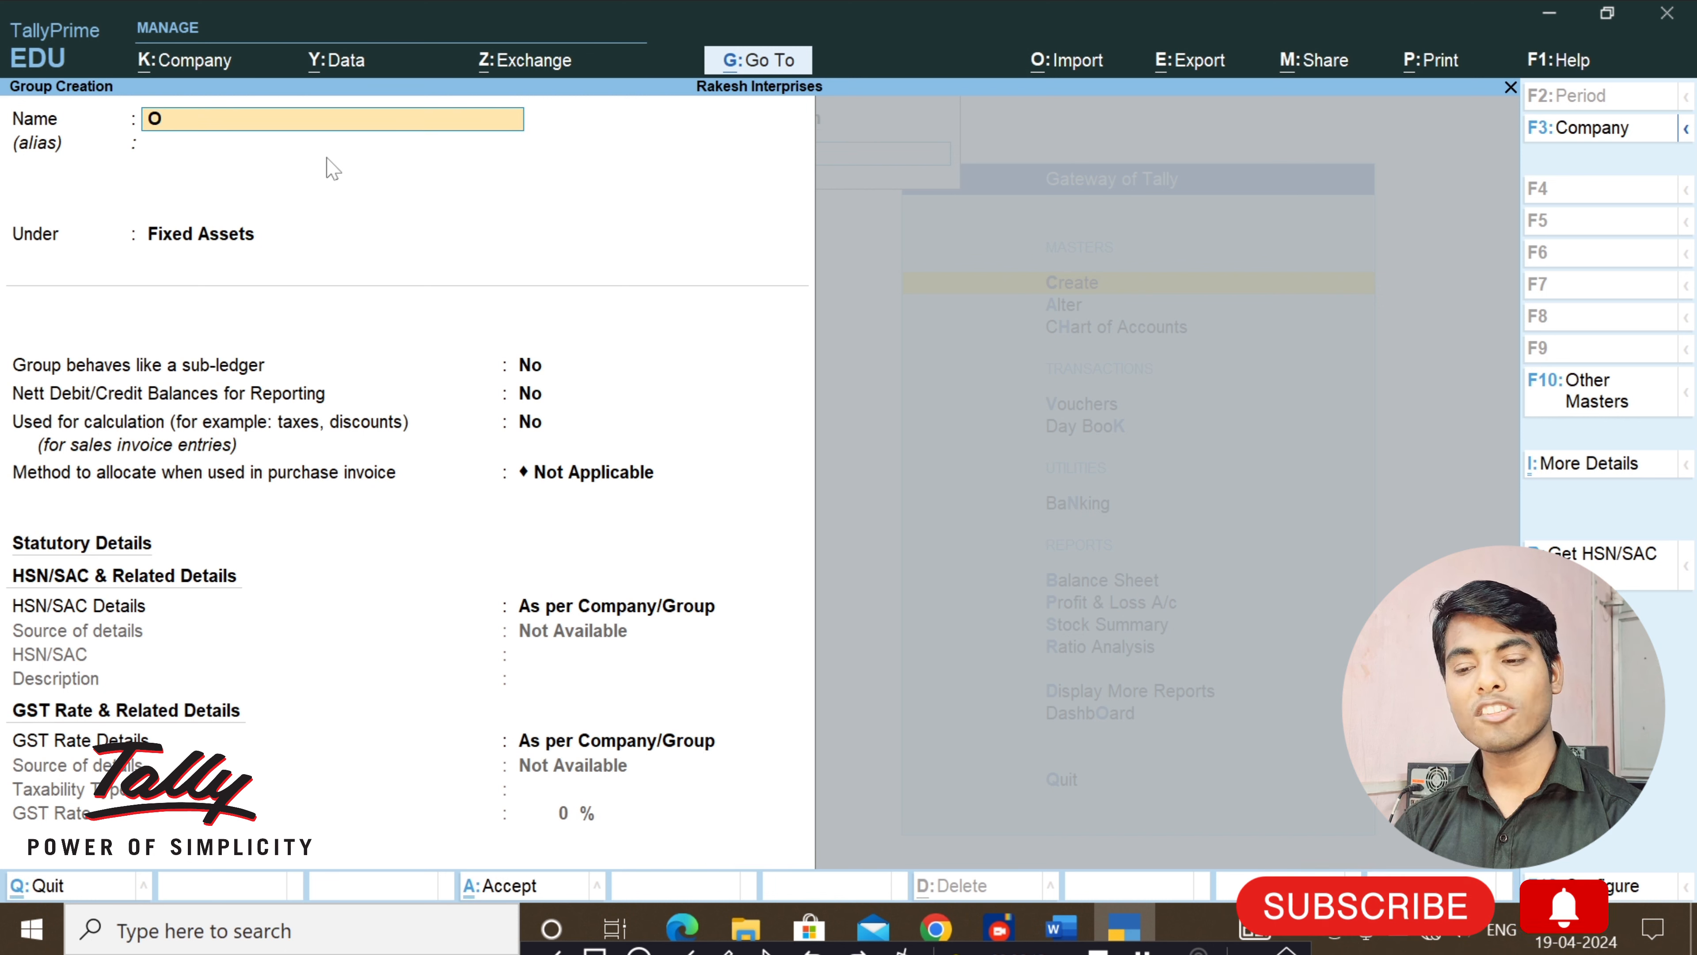
type("ffice Equ")
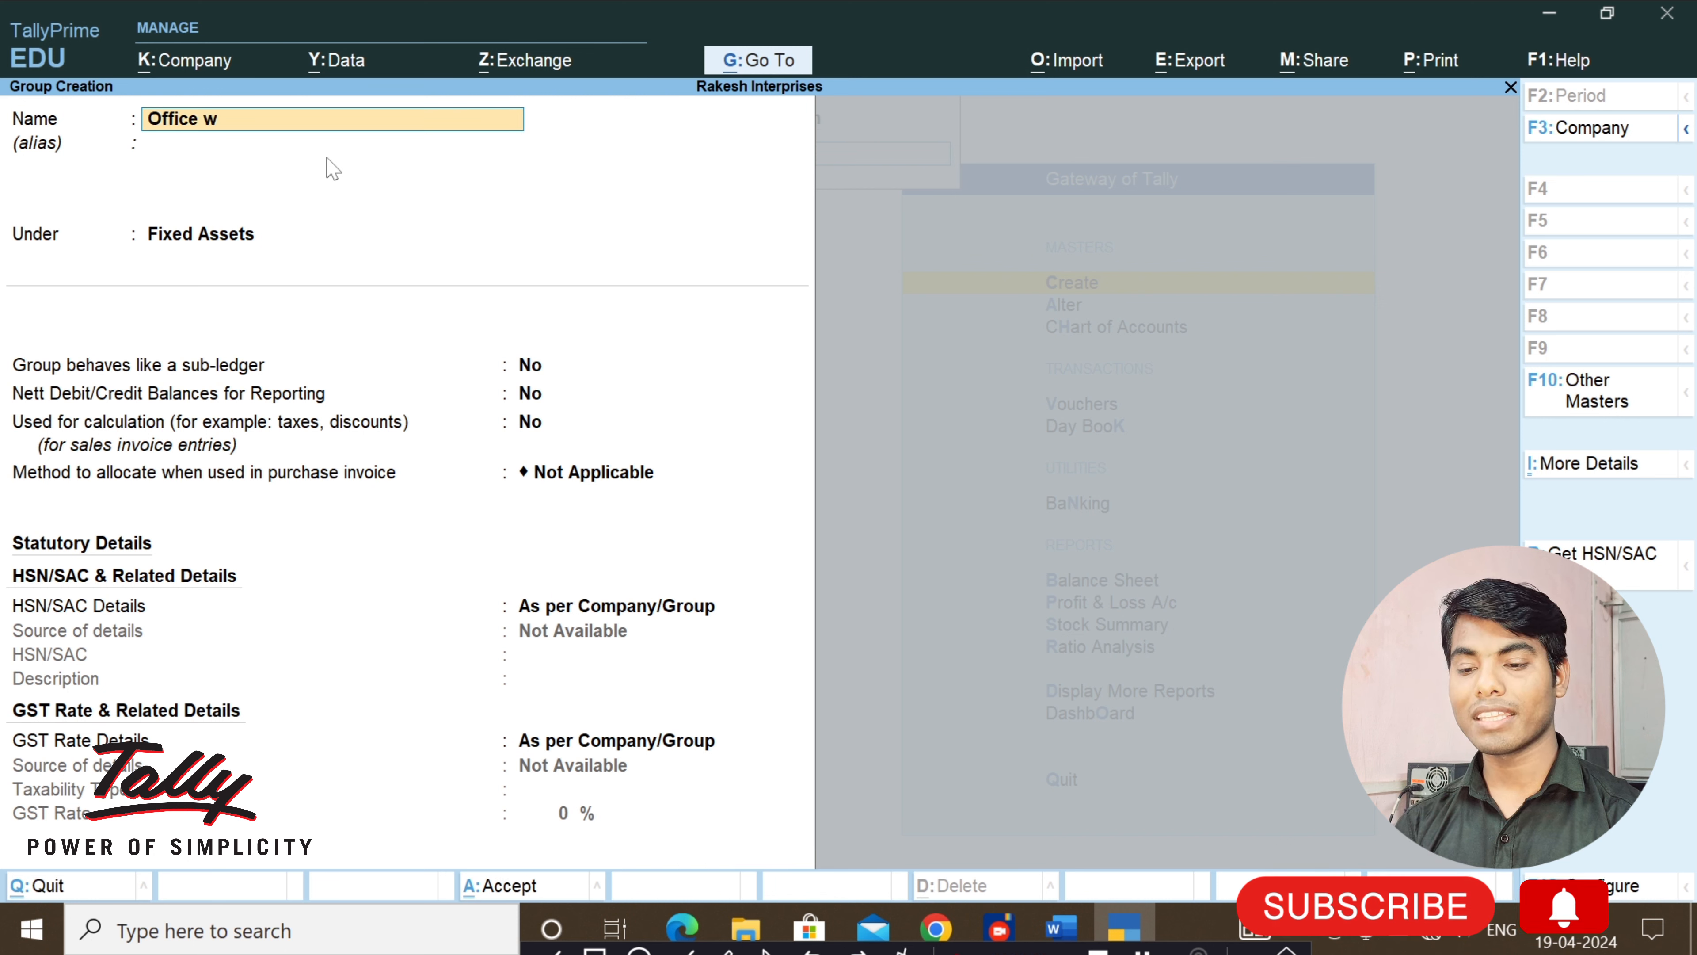
type("ipement")
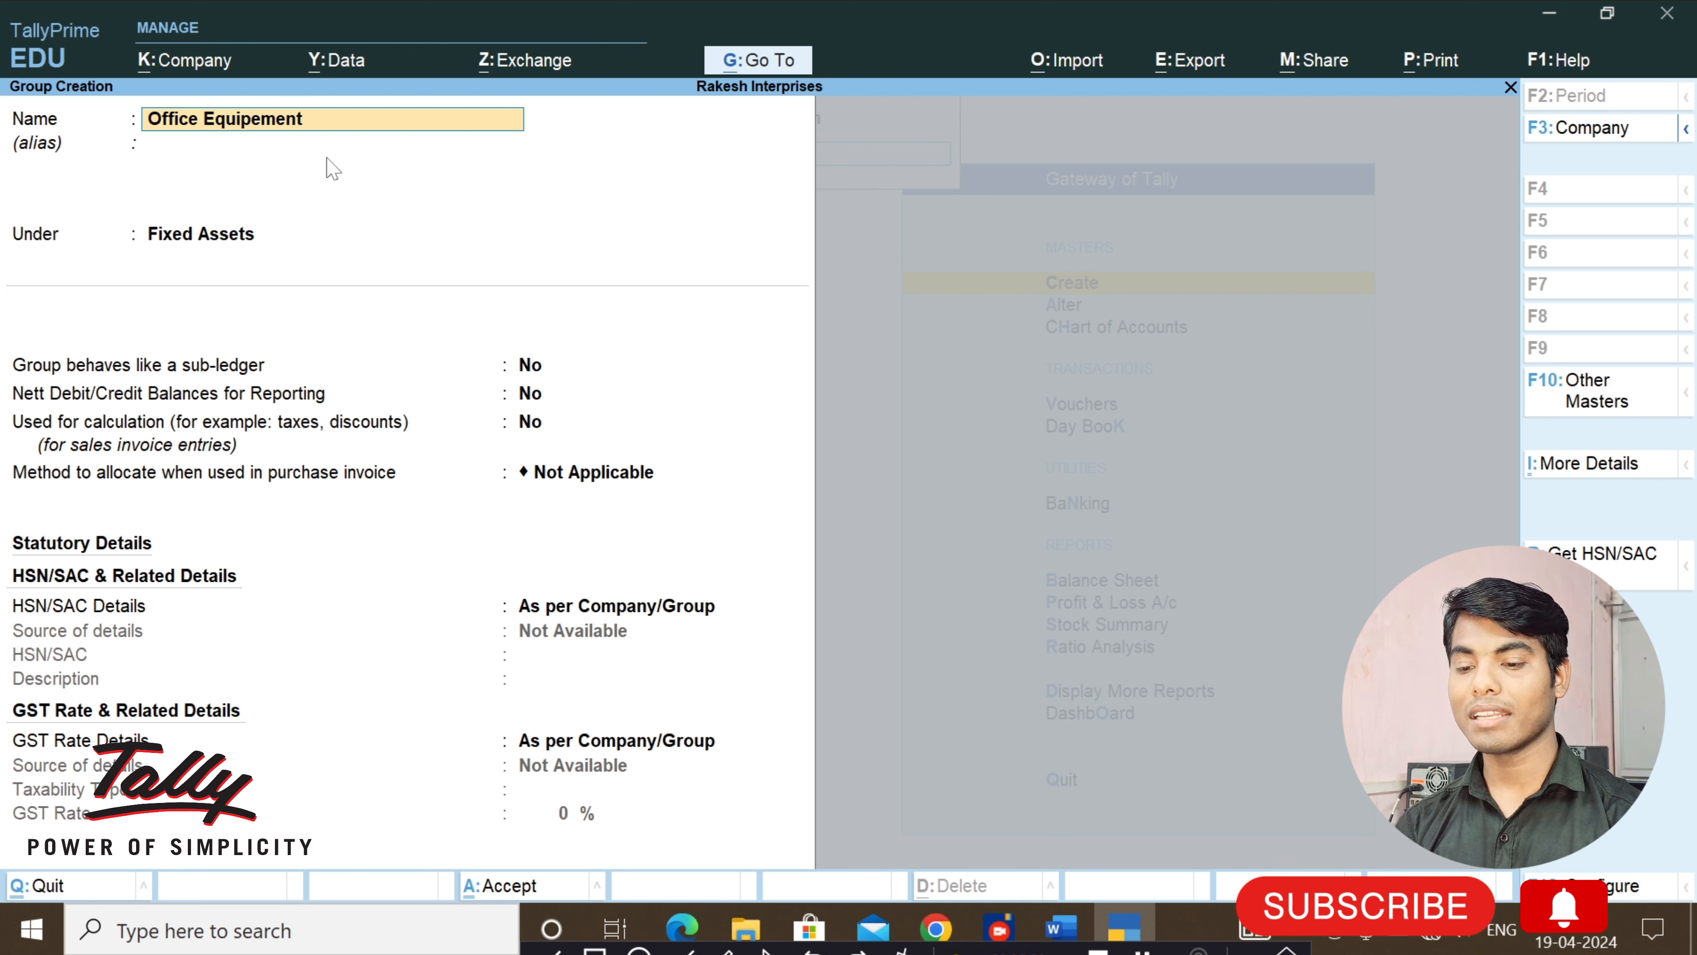
key("Return")
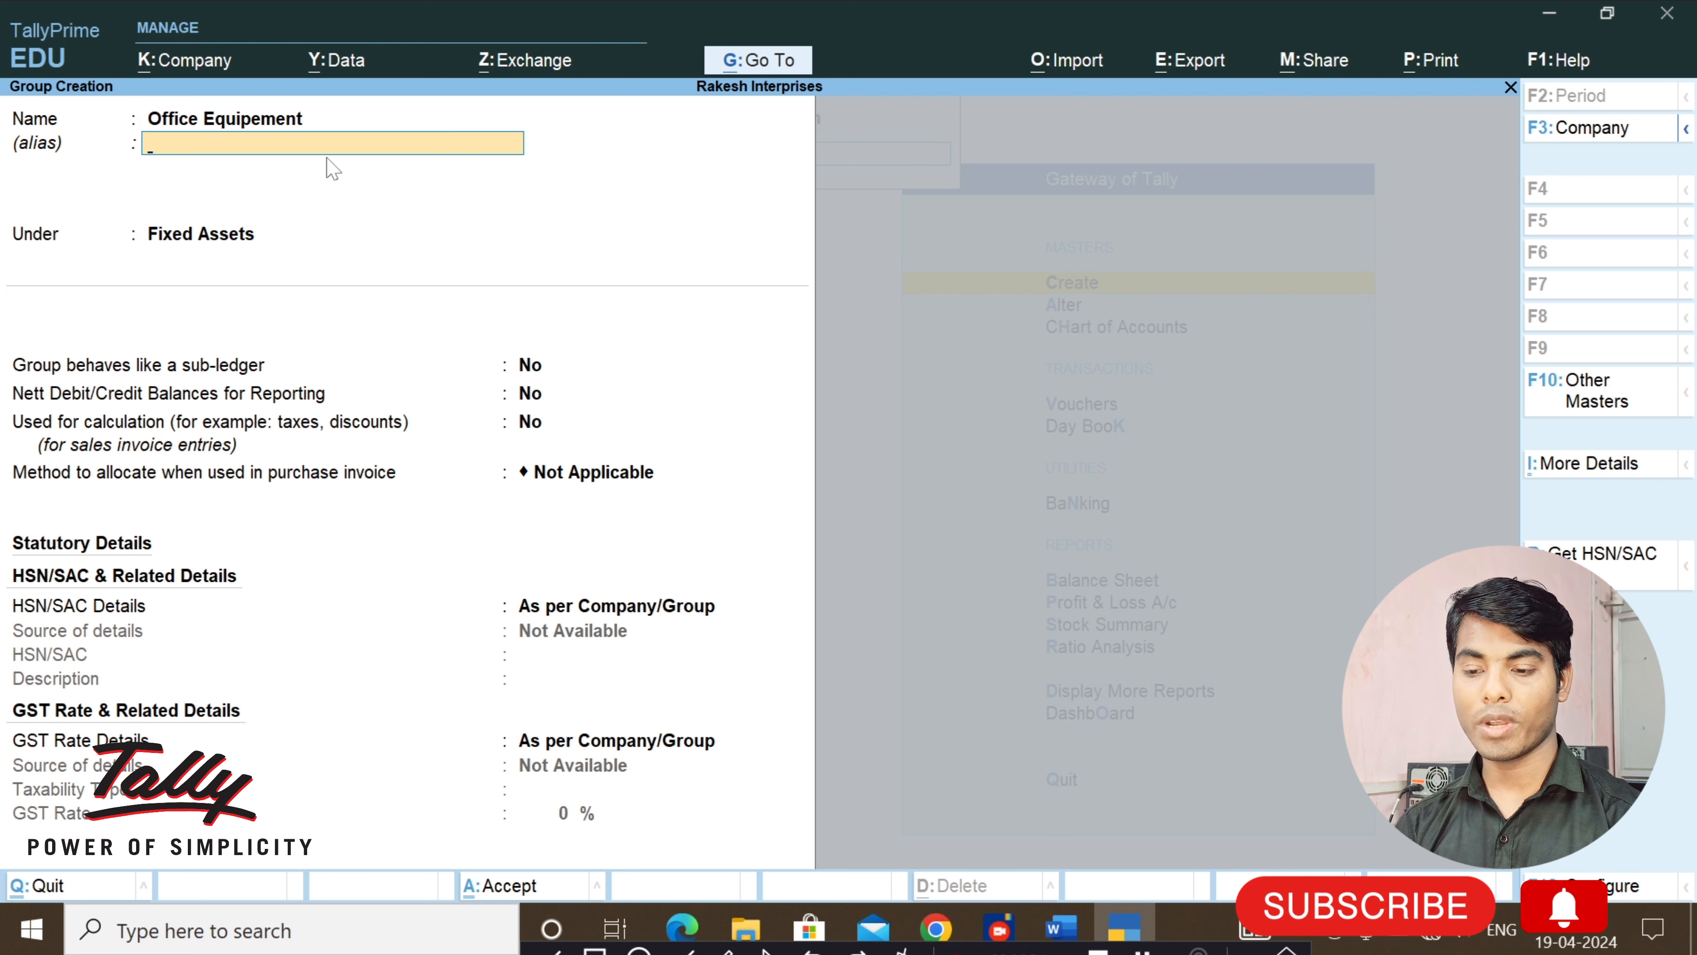
key("Return")
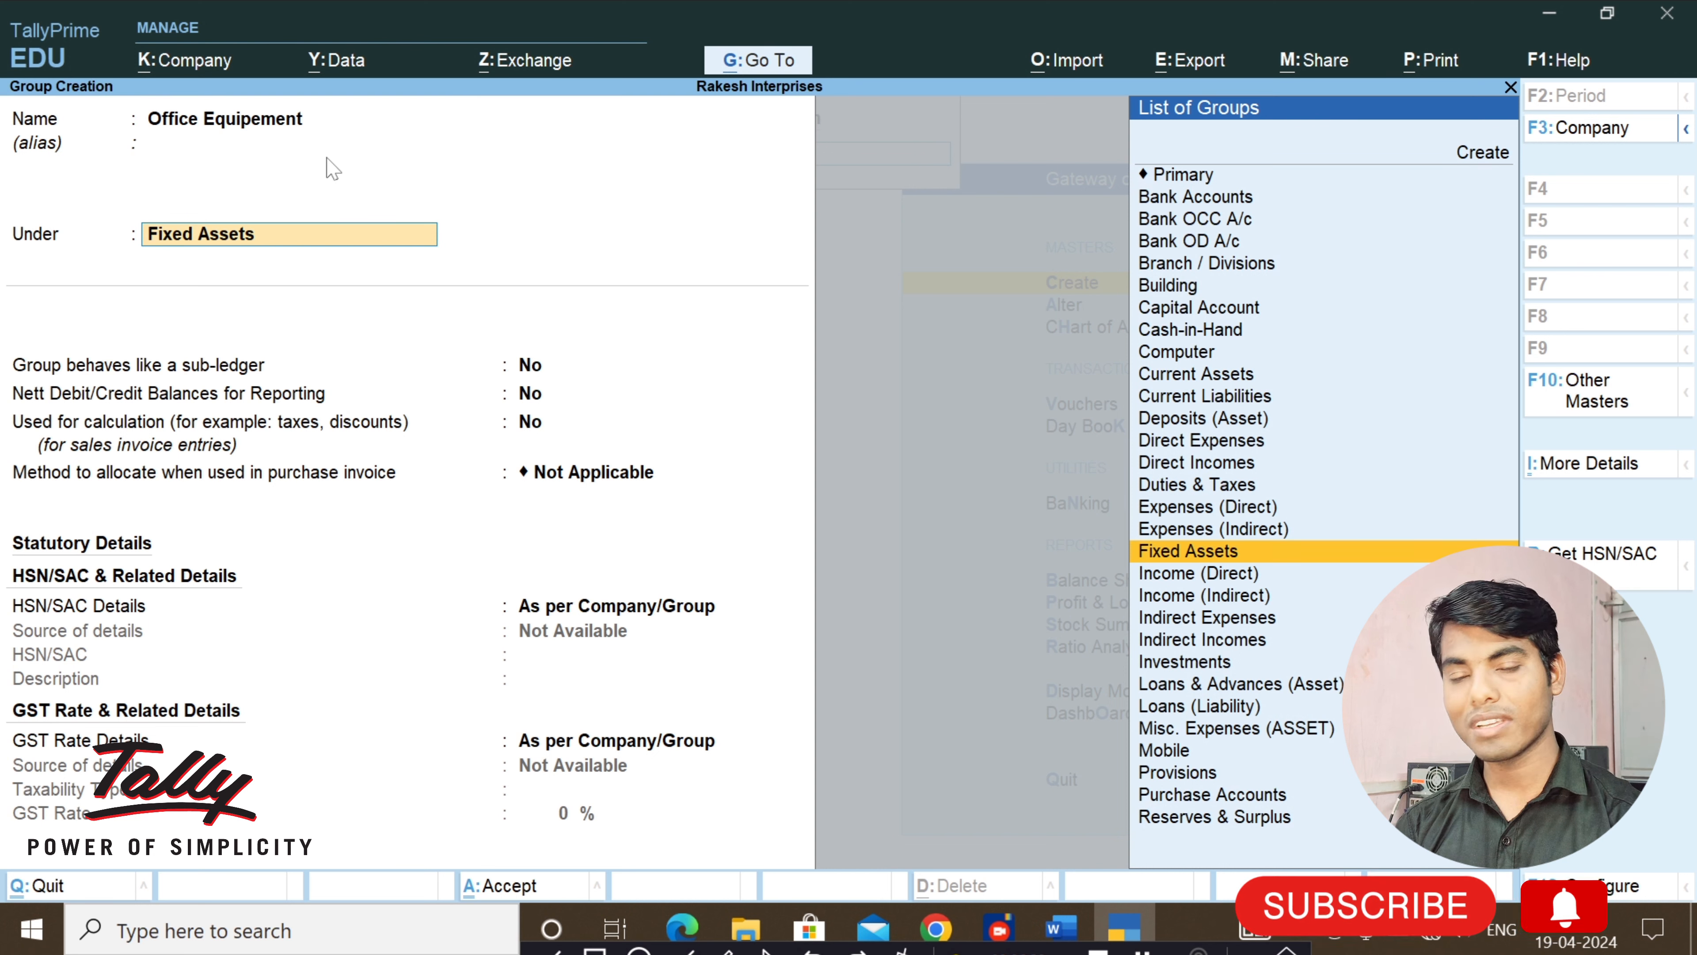
key("Return")
Save the Office Equipement group with its default settings and return to the Gateway of Tally.
key("Return")
key("Return")
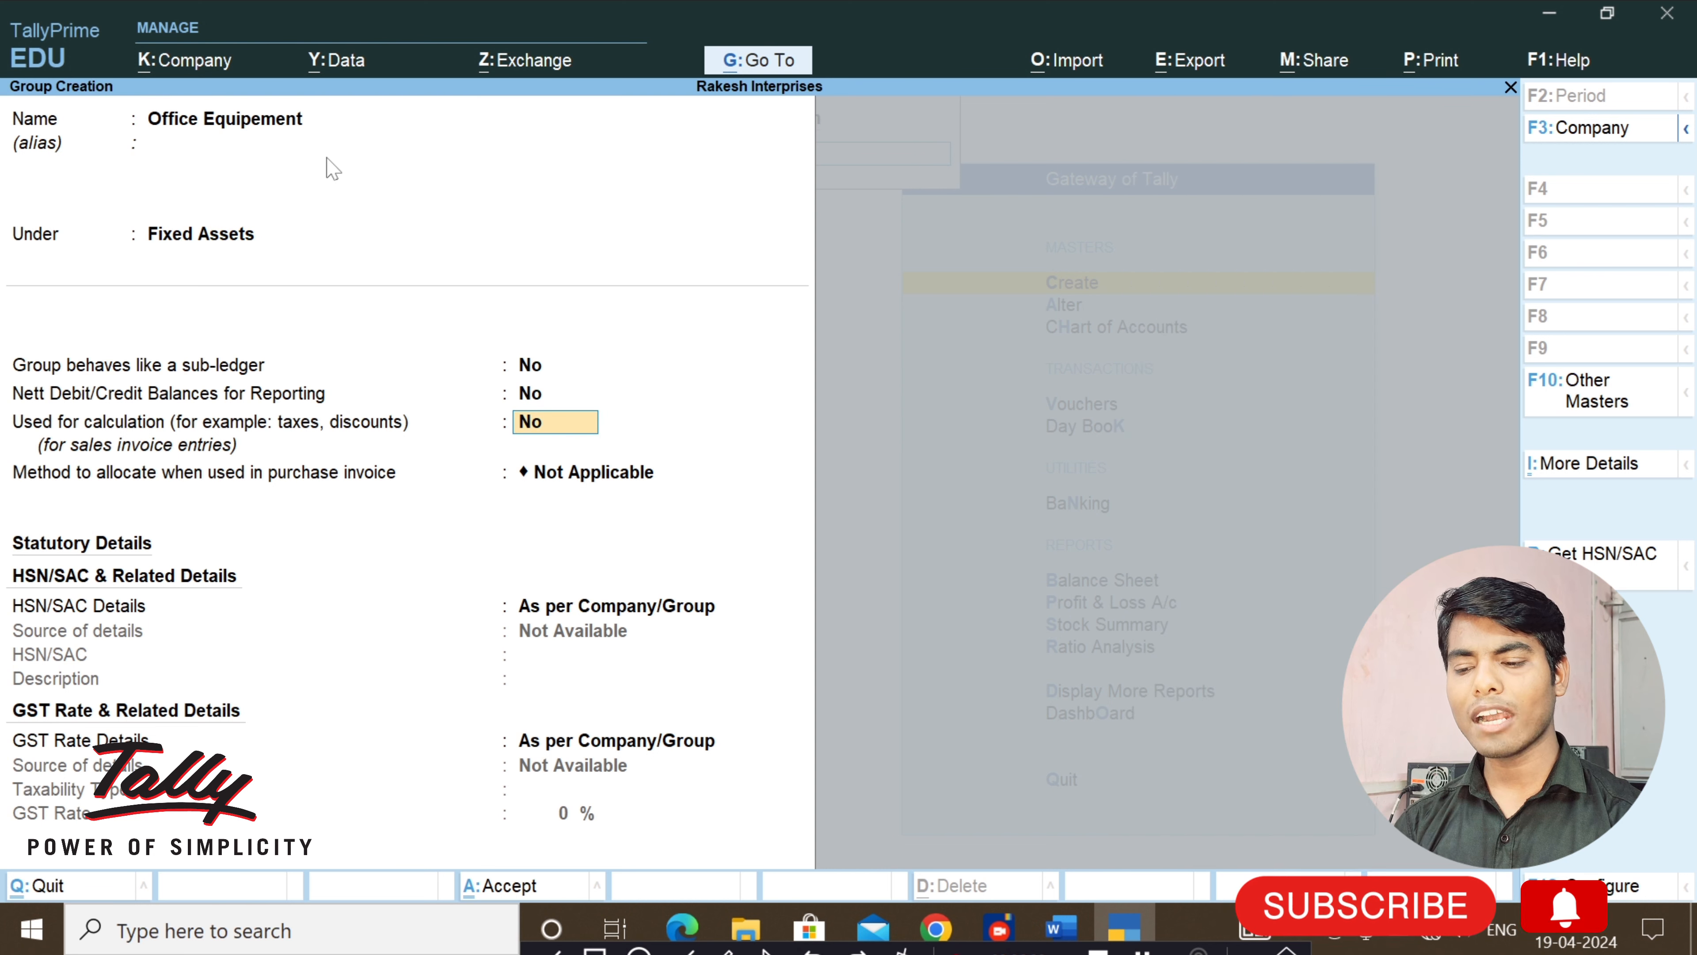
key("Return")
key("Return")
key("Return")
key("Return")
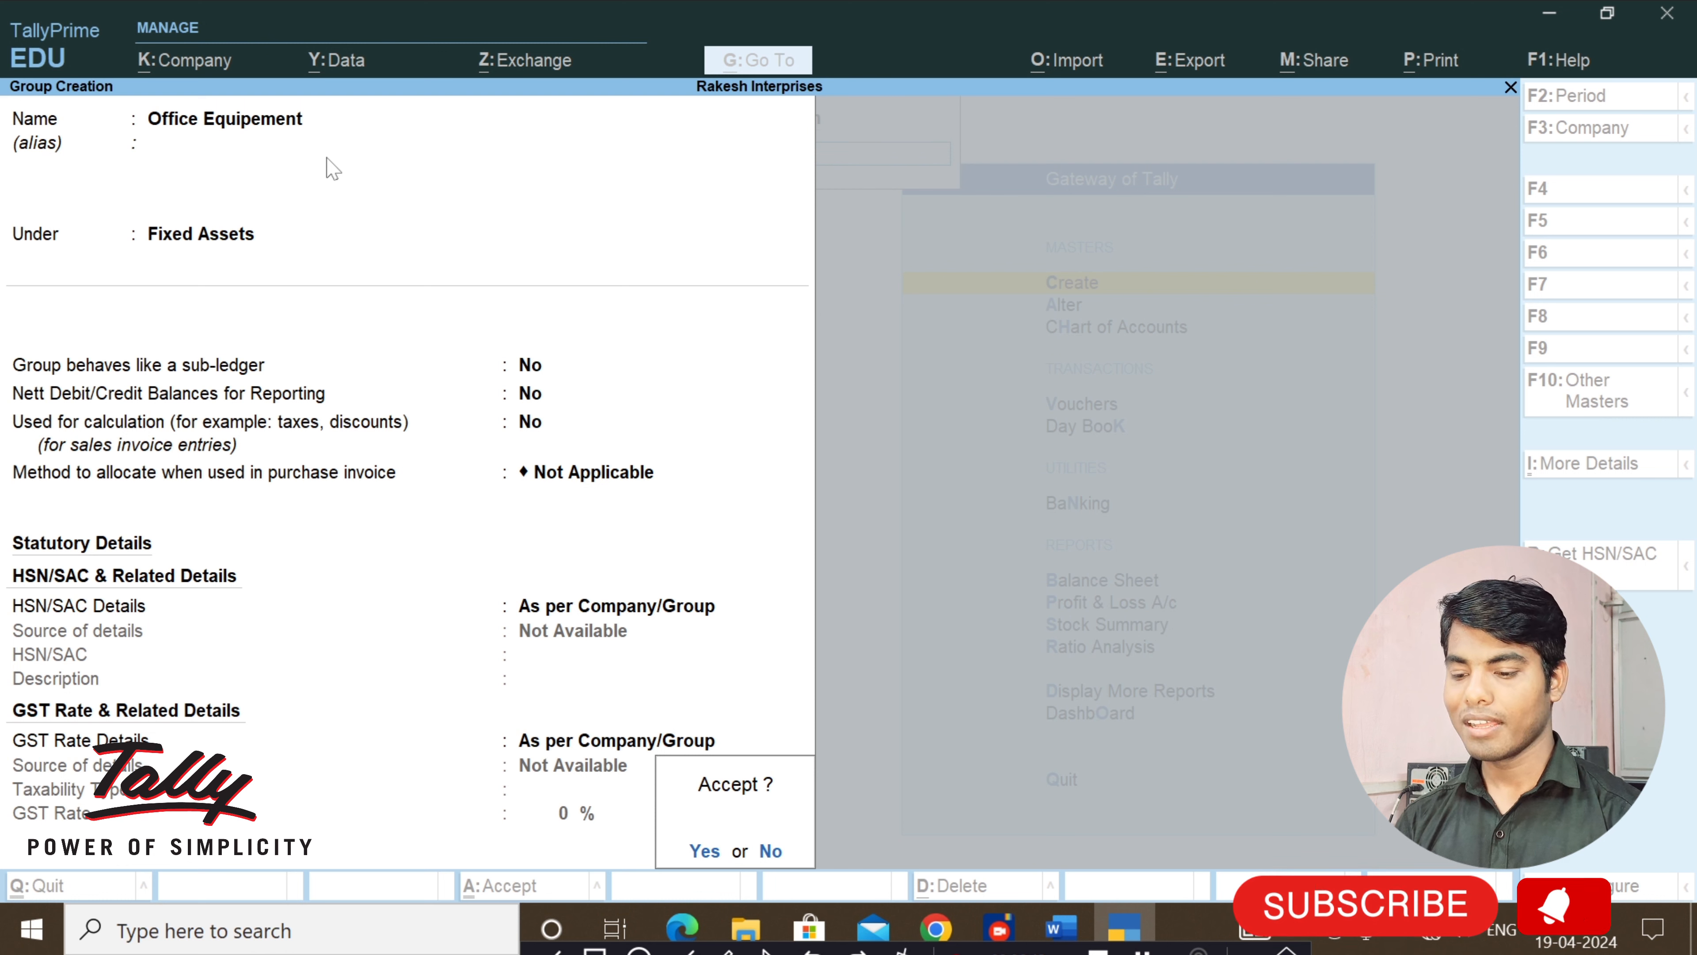
key("y")
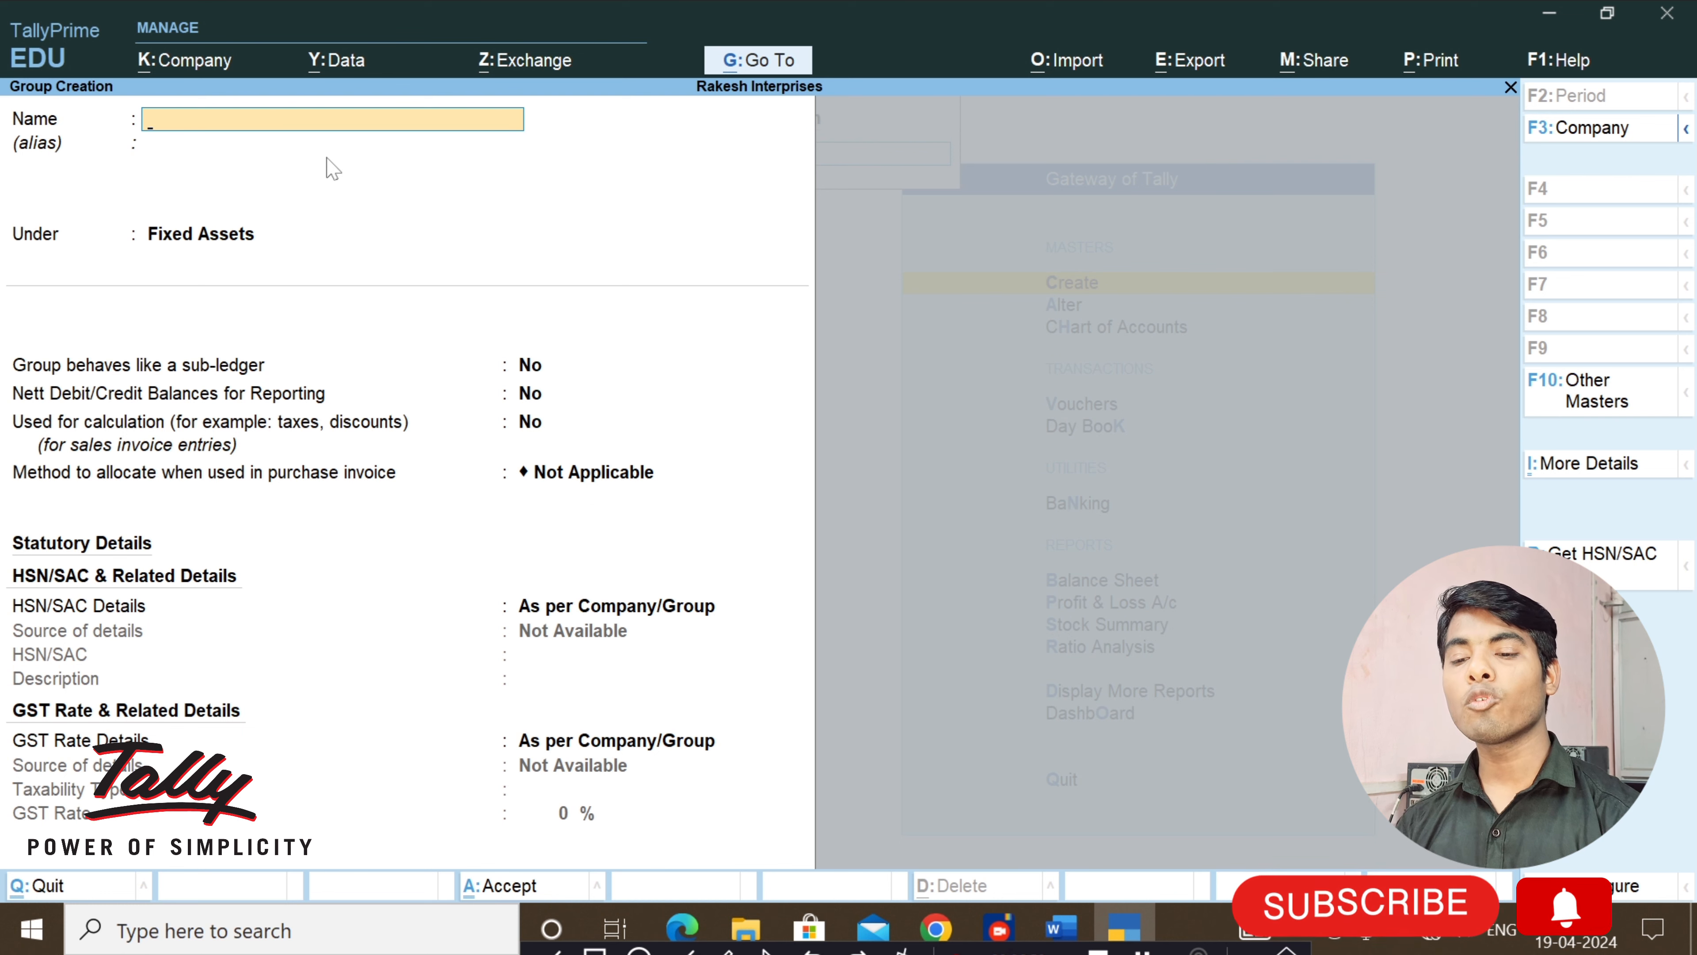
key("Escape")
key("y")
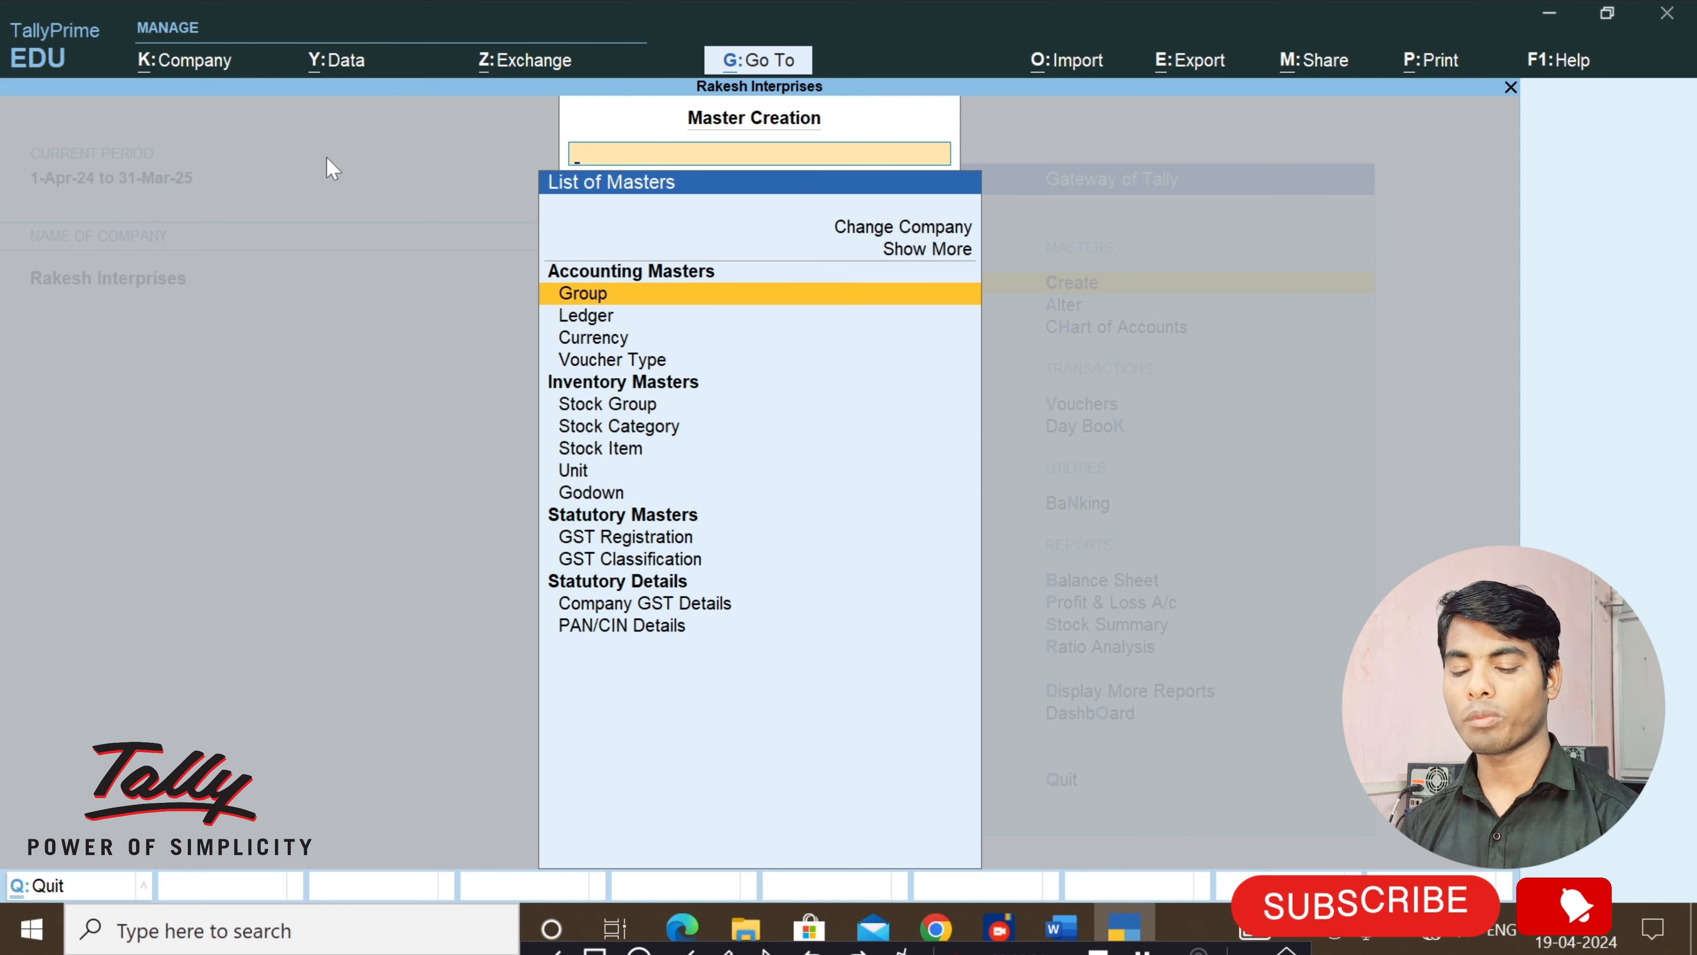
key("Escape")
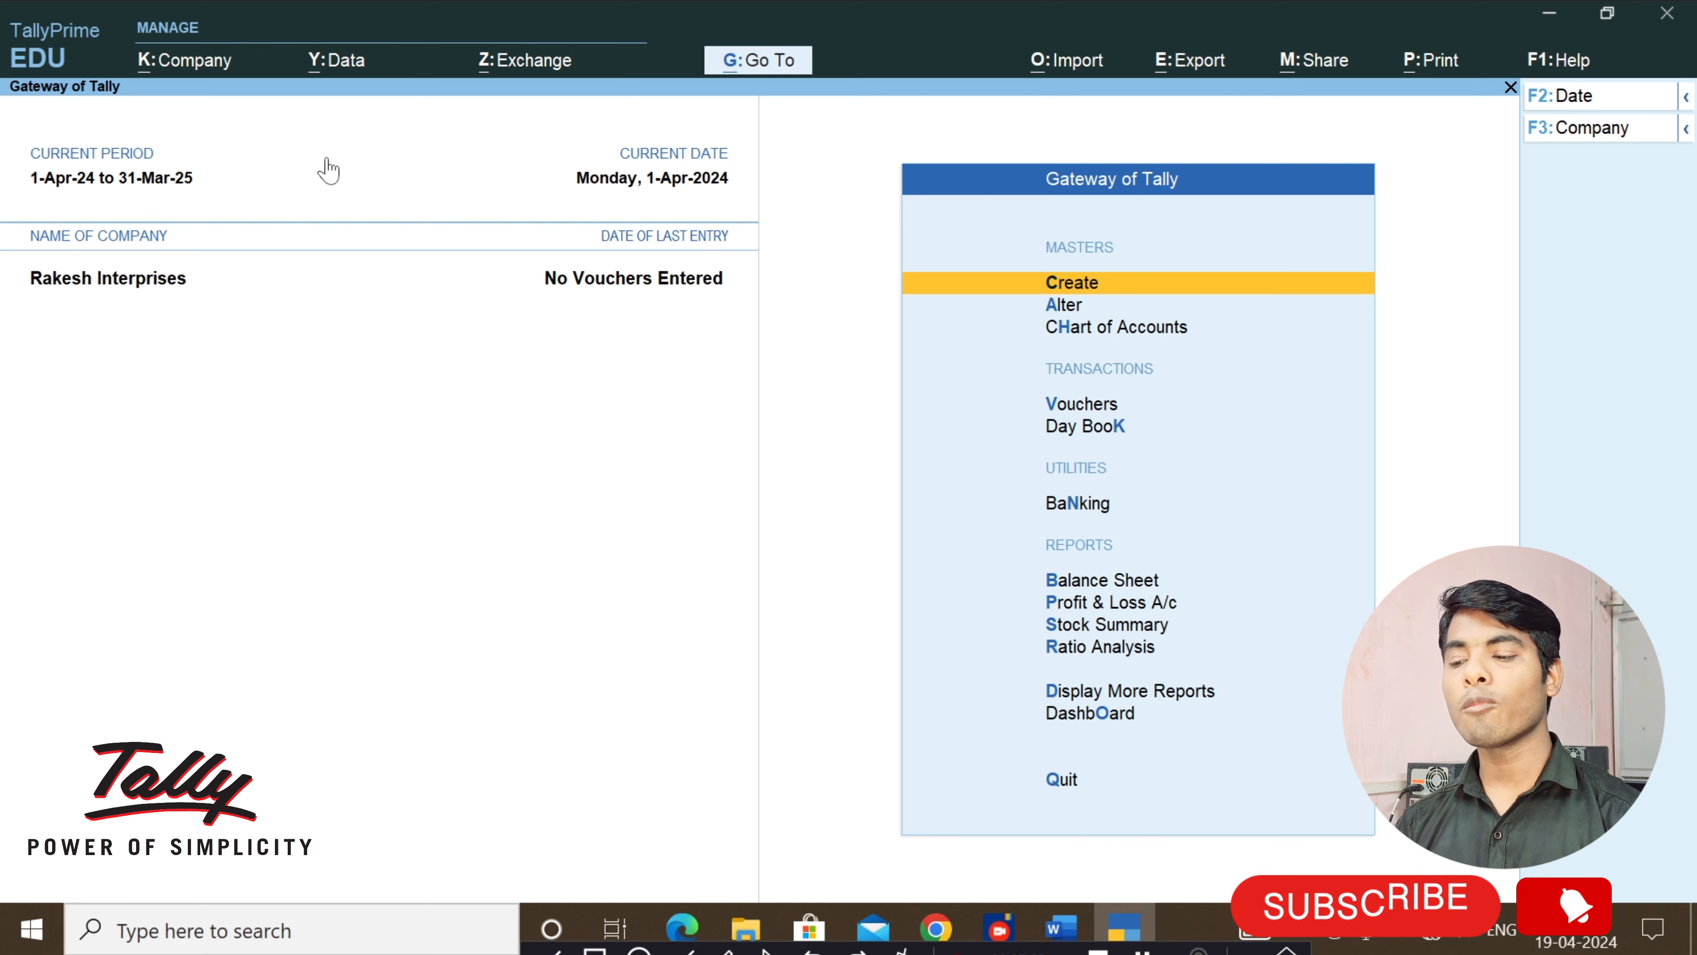
Open the list of existing groups for master alteration.
key("Down")
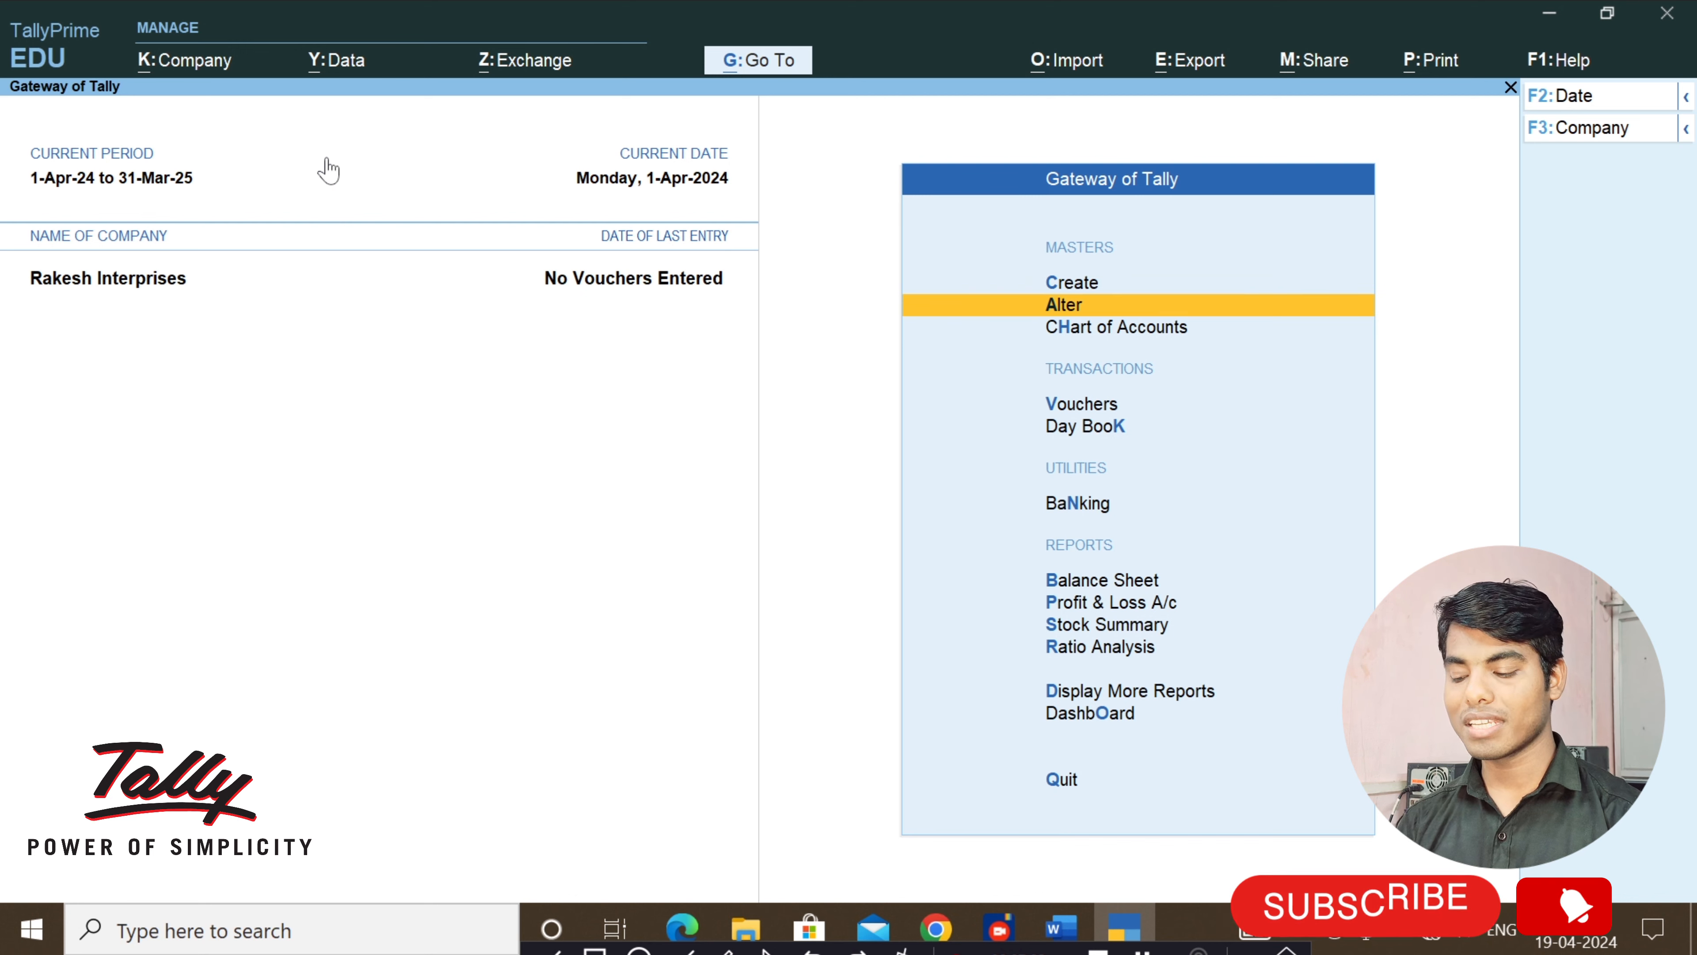
key("Return")
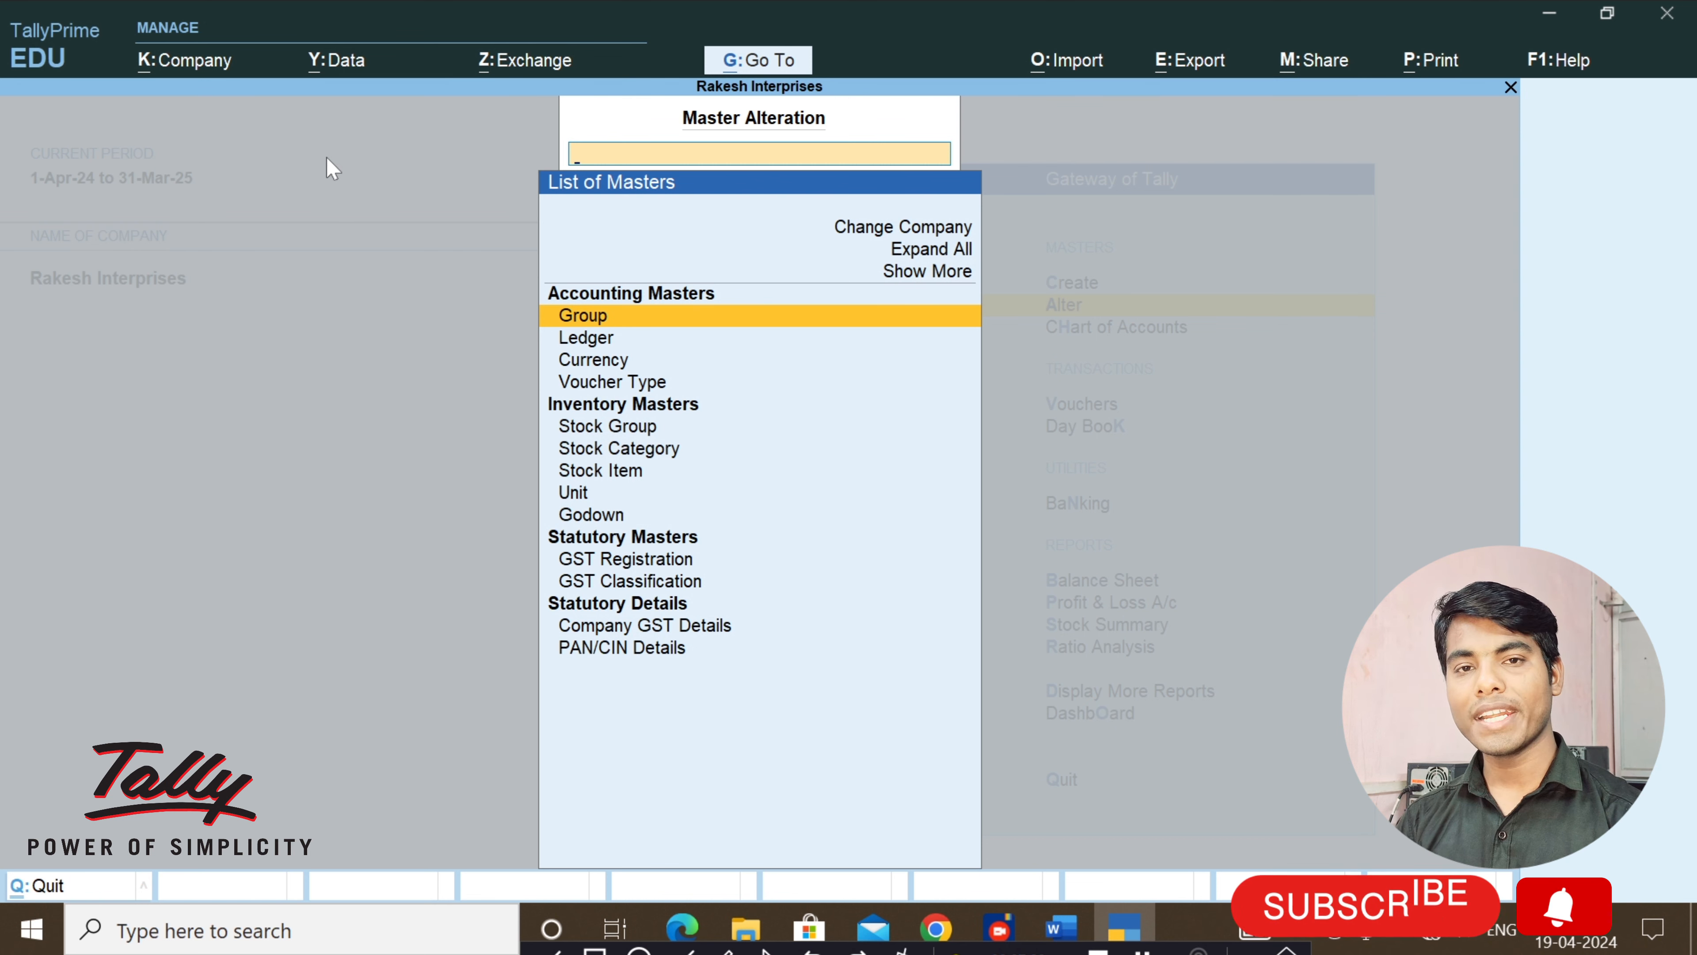
key("Return")
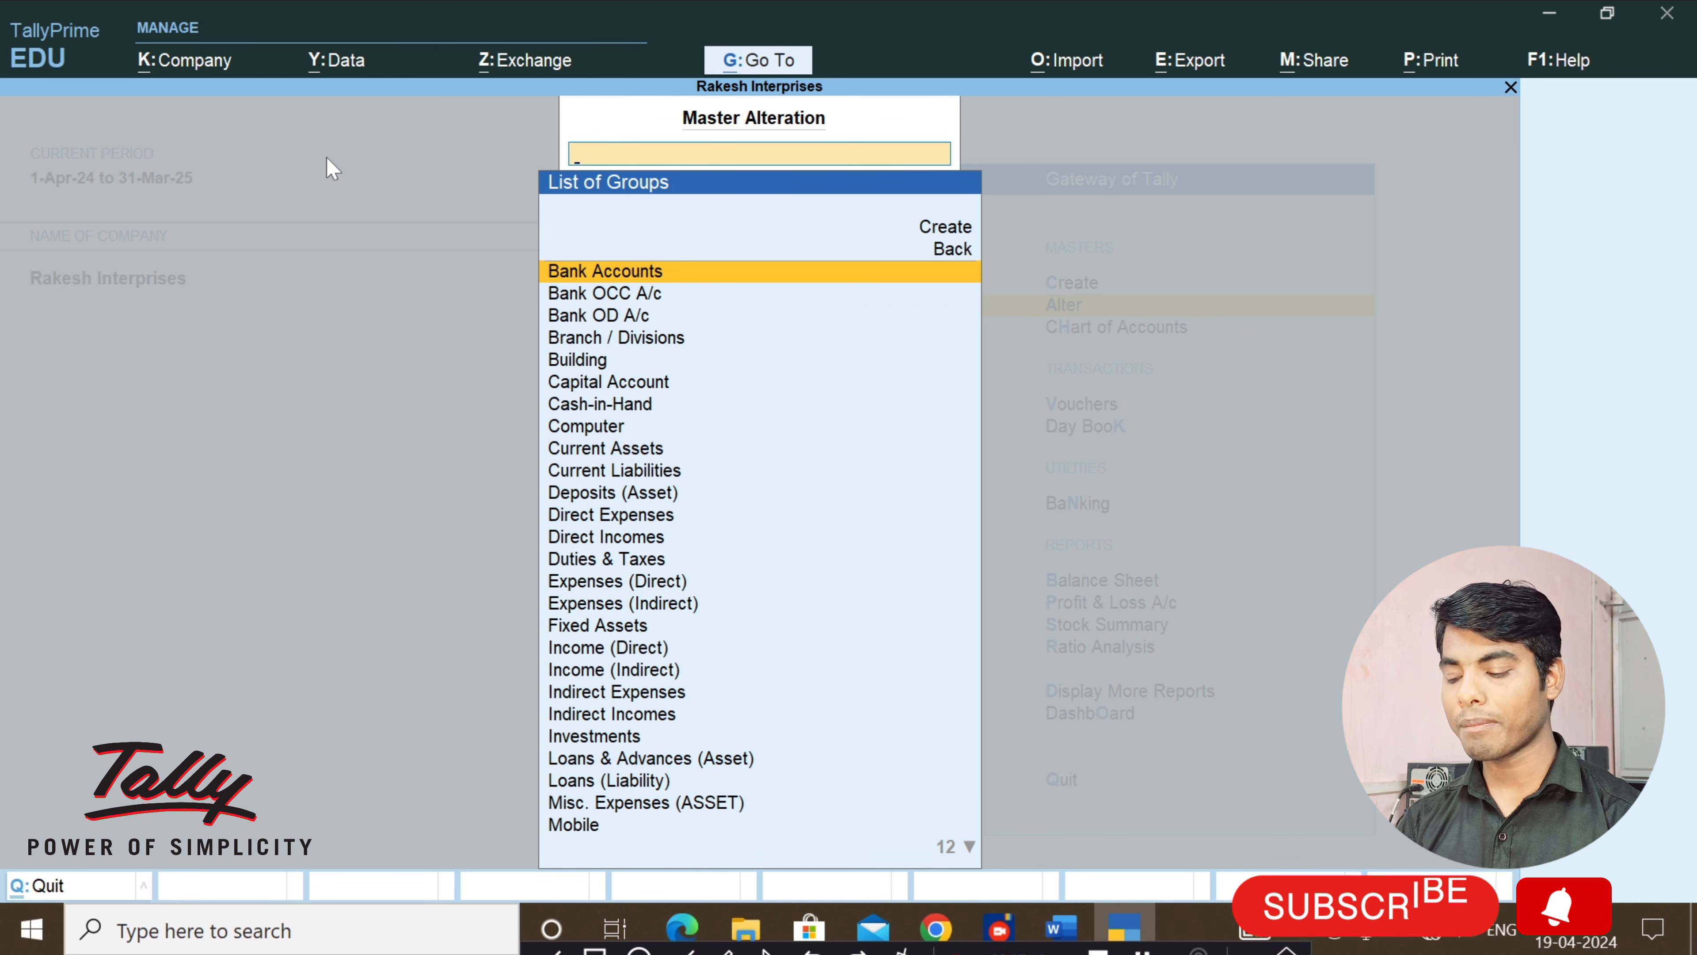
Examine the full list of existing groups from Bank Accounts to Unsecured Loans, including the newly created ones, and return to the Gateway of Tally.
key("Down")
key("Down")
key("Down")
key("Down")
key("Up")
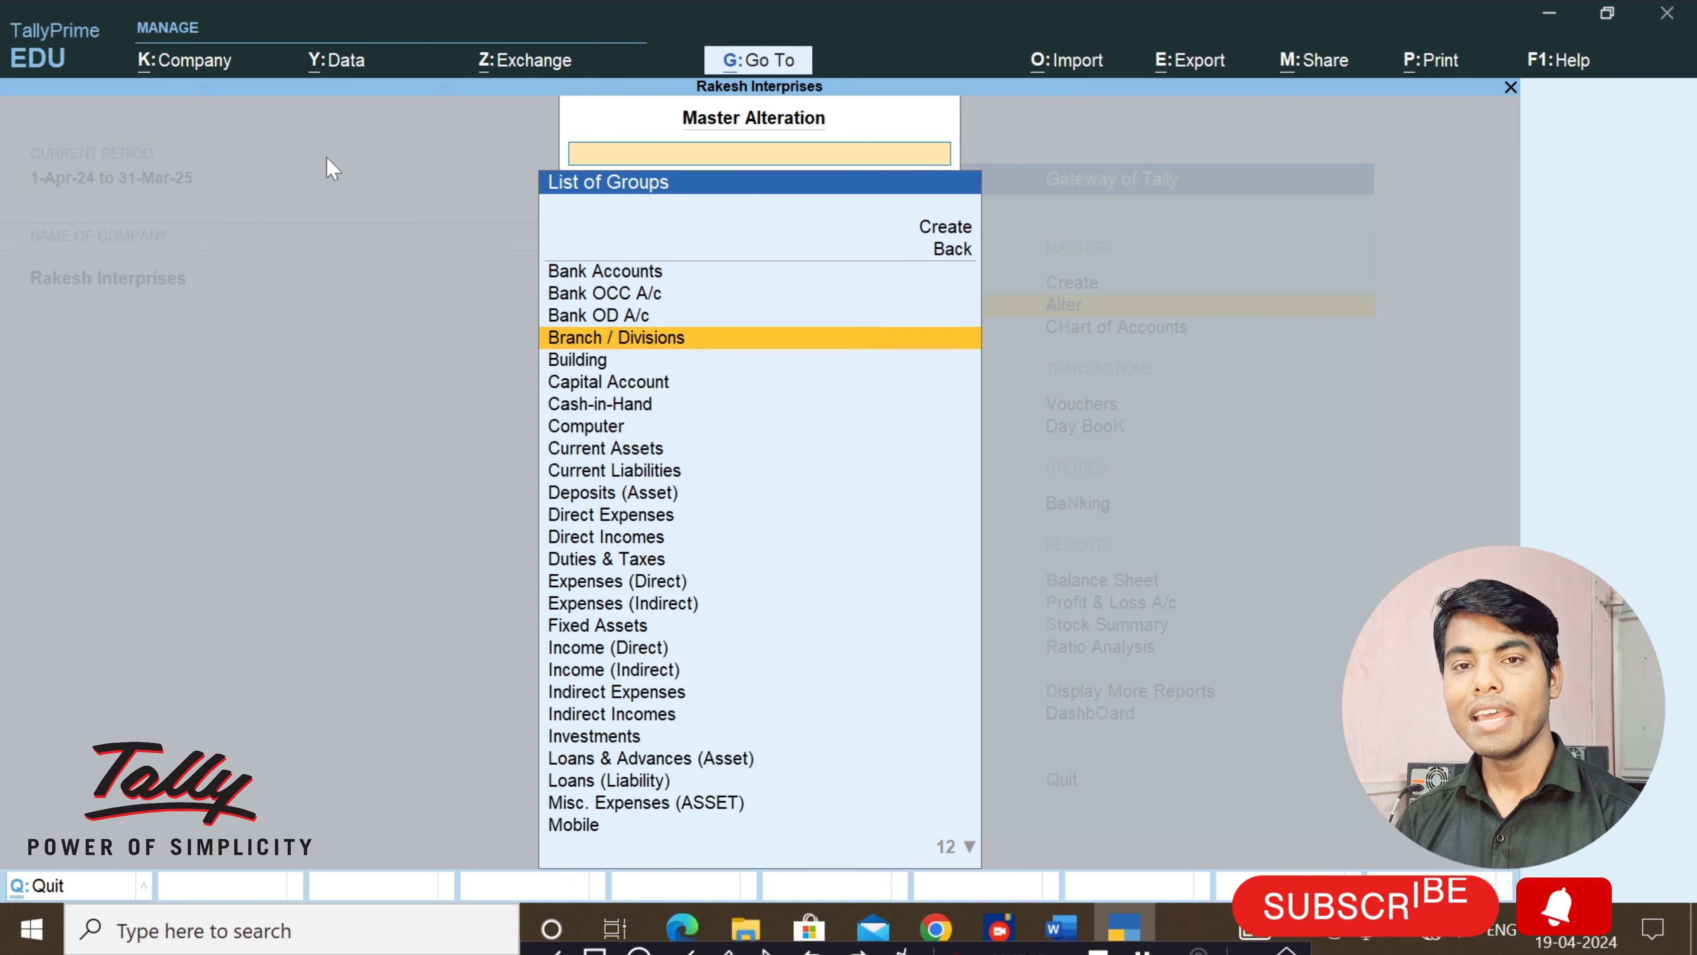
key("Up")
key("Up")
key("Up")
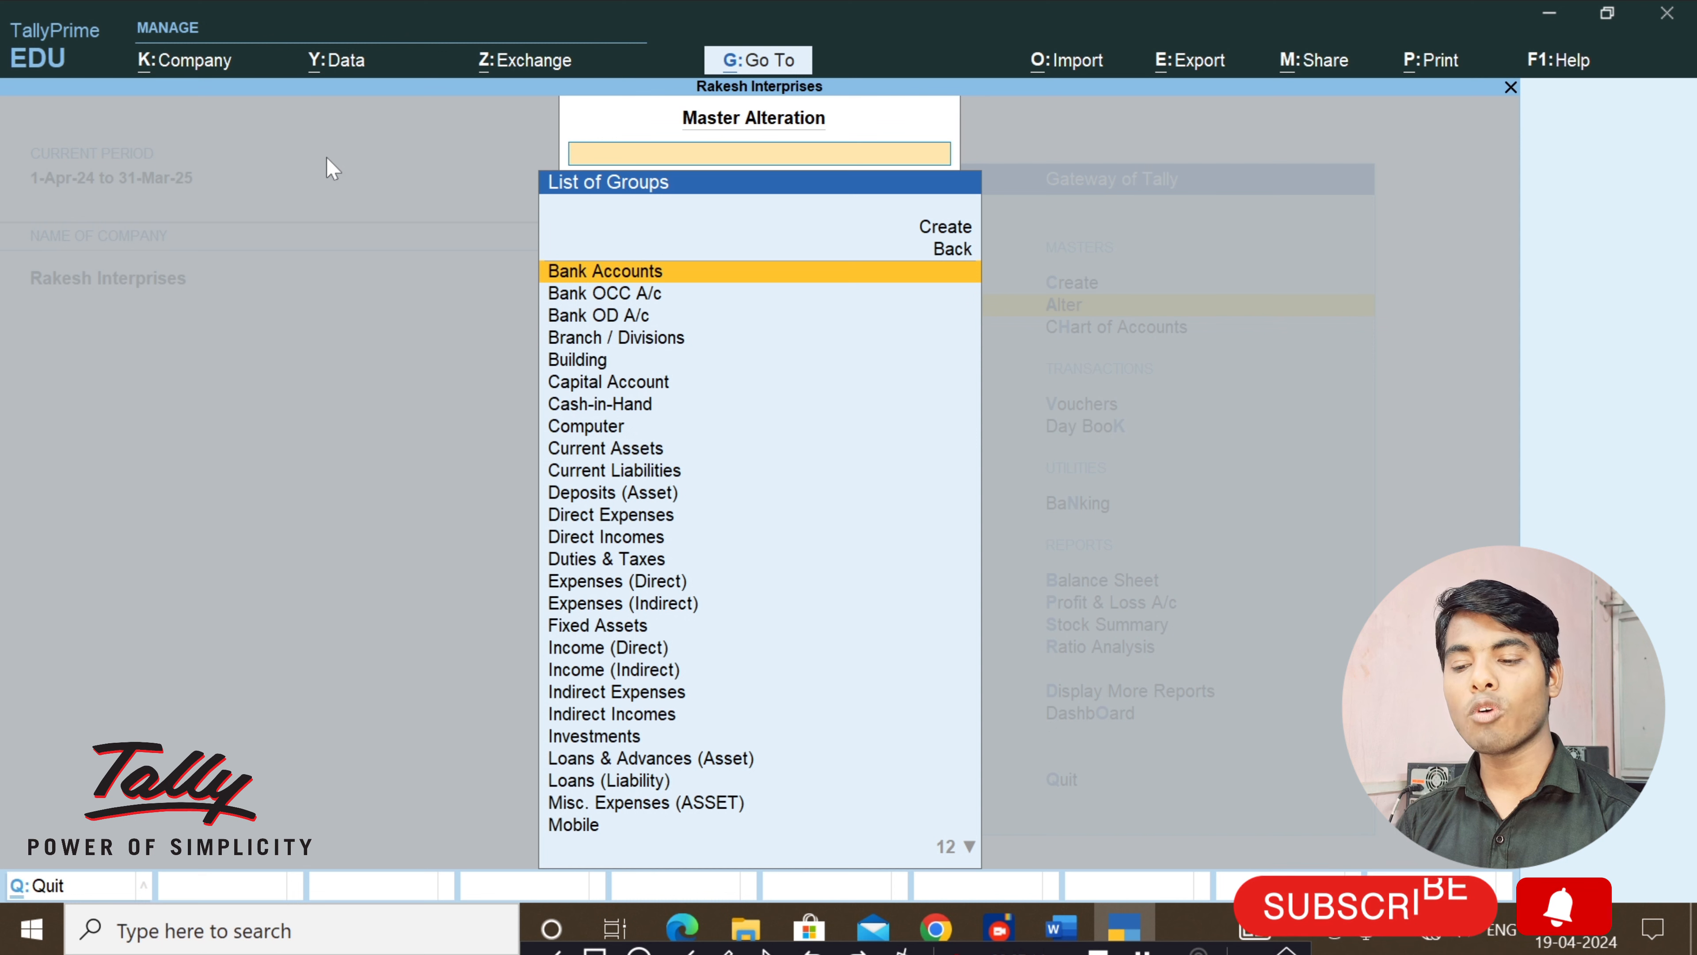
key("Down")
key("Down")
key("Down")
key("Down")
key("Down")
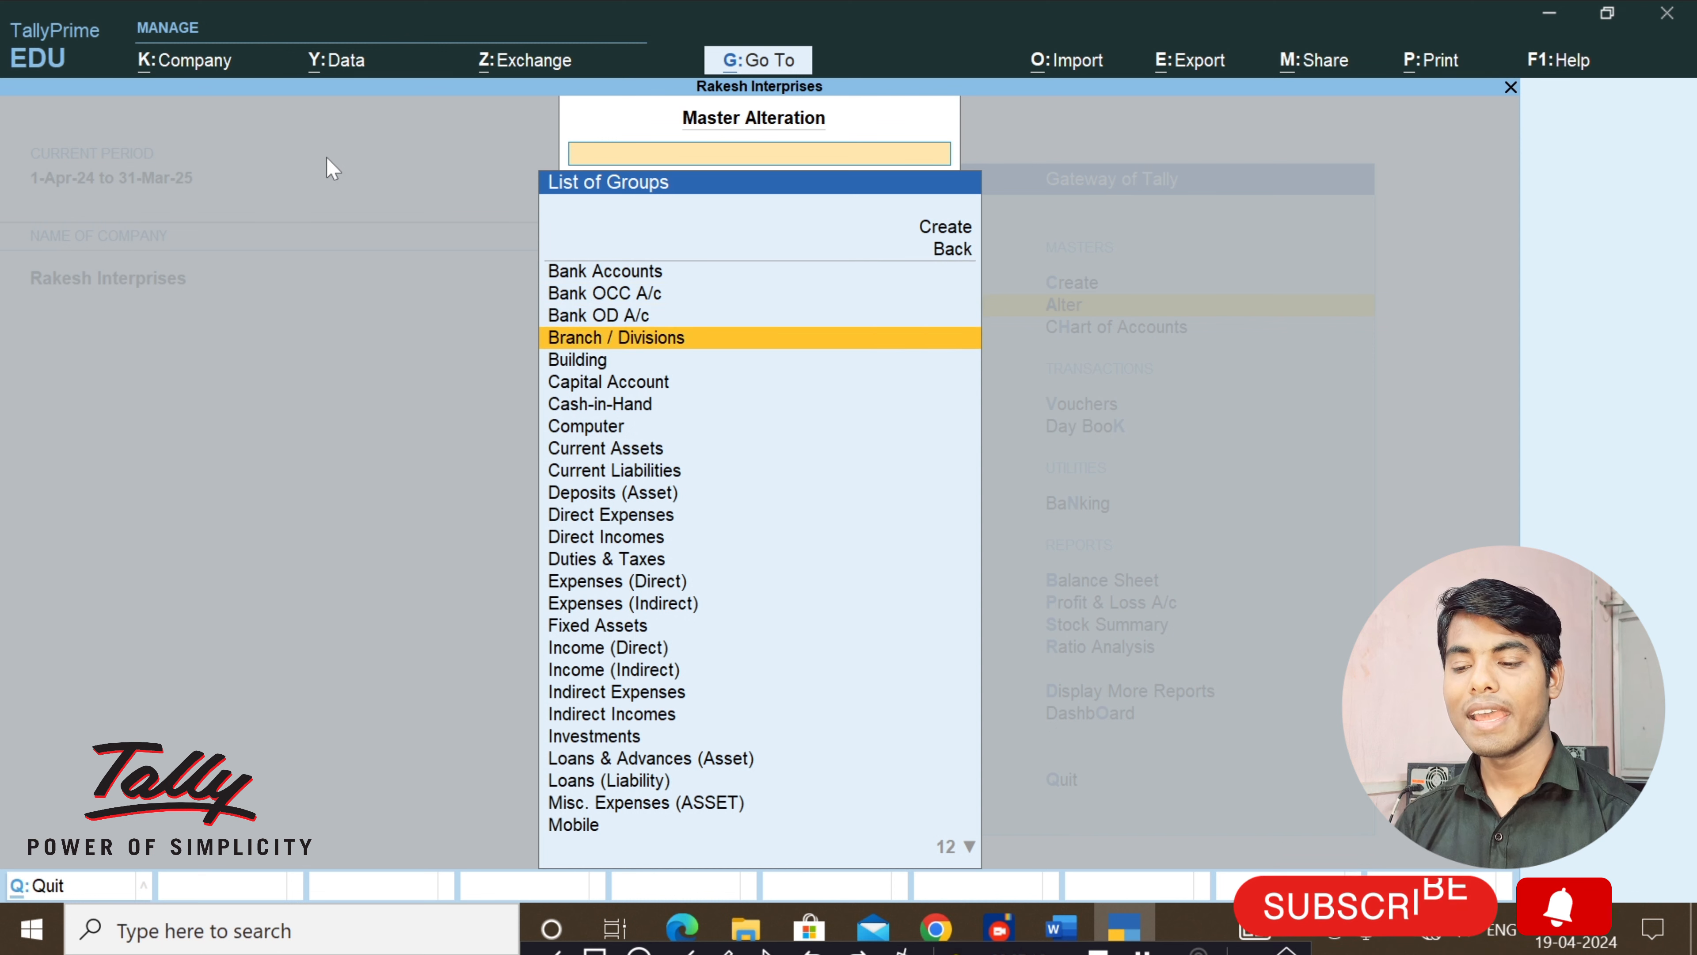
key("Down")
key("Down")
key("Down")
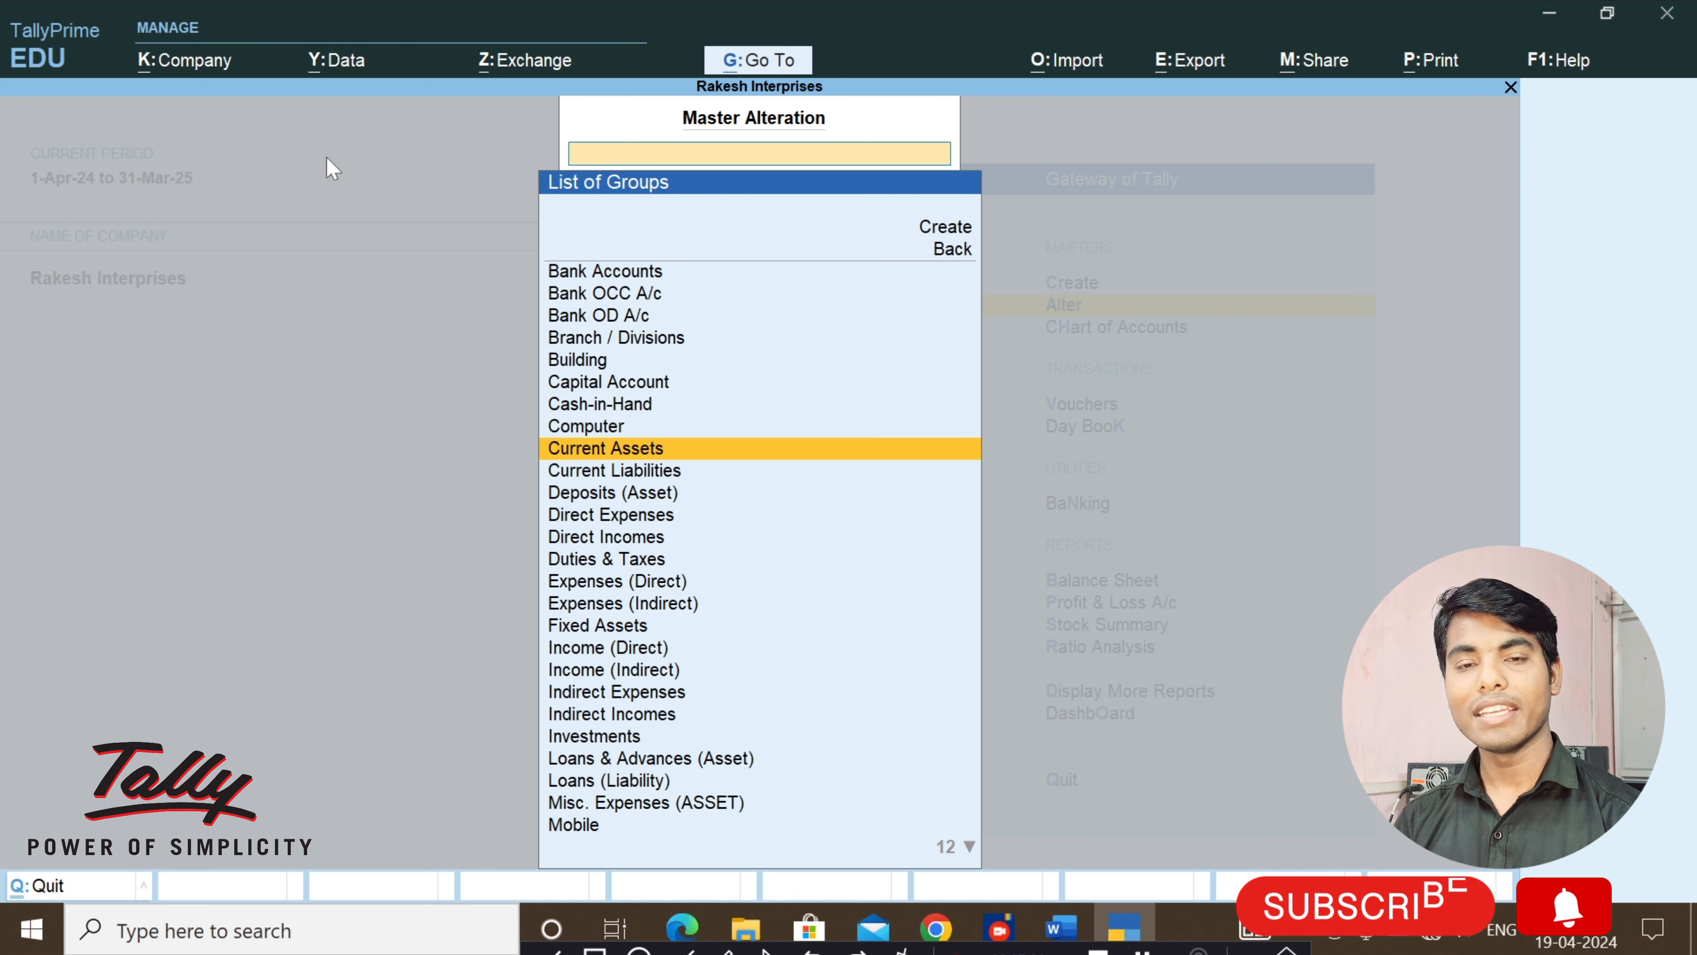
key("Down")
key("Down")
key("Down")
key("Down")
key("Down")
key("Down")
key("Down")
key("Down")
key("Down")
key("Down")
key("Down")
key("Down")
key("Down")
key("Down")
key("Down")
key("Down")
key("Down")
key("Down")
key("Down")
key("Down")
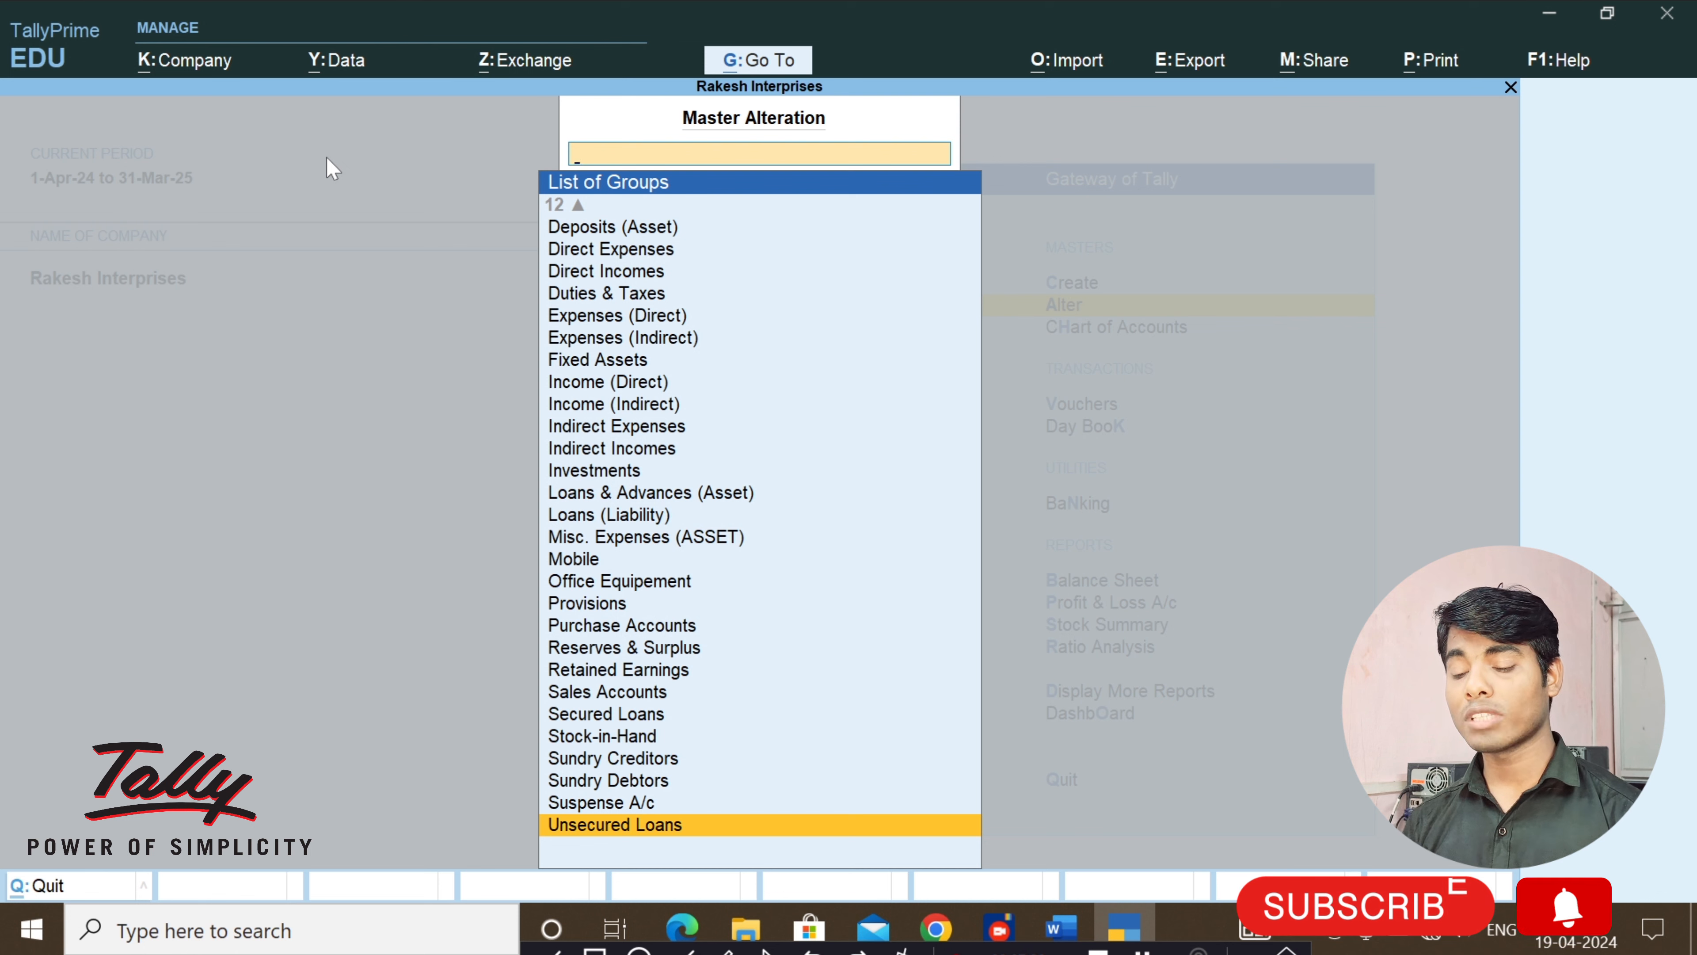
key("Up")
key("Up")
key("Up")
key("Up")
key("Up")
key("Up")
key("Up")
key("Up")
key("Up")
key("Up")
key("Up")
key("Up")
key("Up")
key("Up")
key("Up")
key("Up")
key("Up")
key("Up")
key("Up")
key("Up")
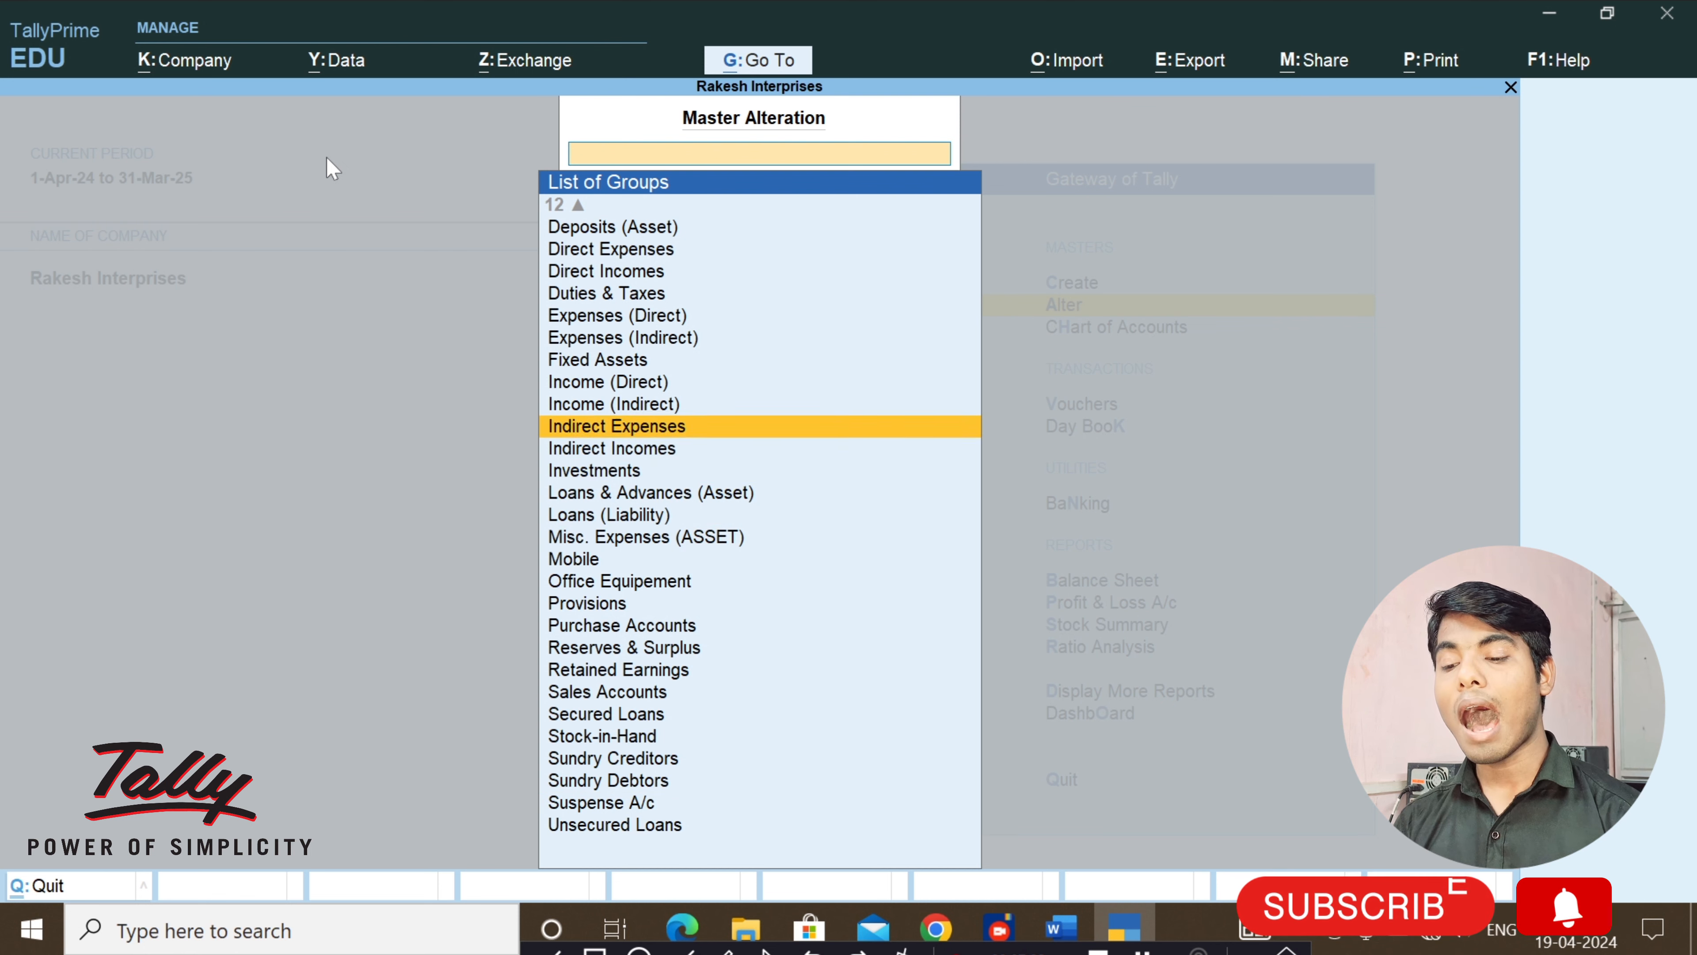
key("Up")
key("Up")
key("Up")
key("Up")
key("Up")
key("Up")
key("Up")
key("Up")
key("Up")
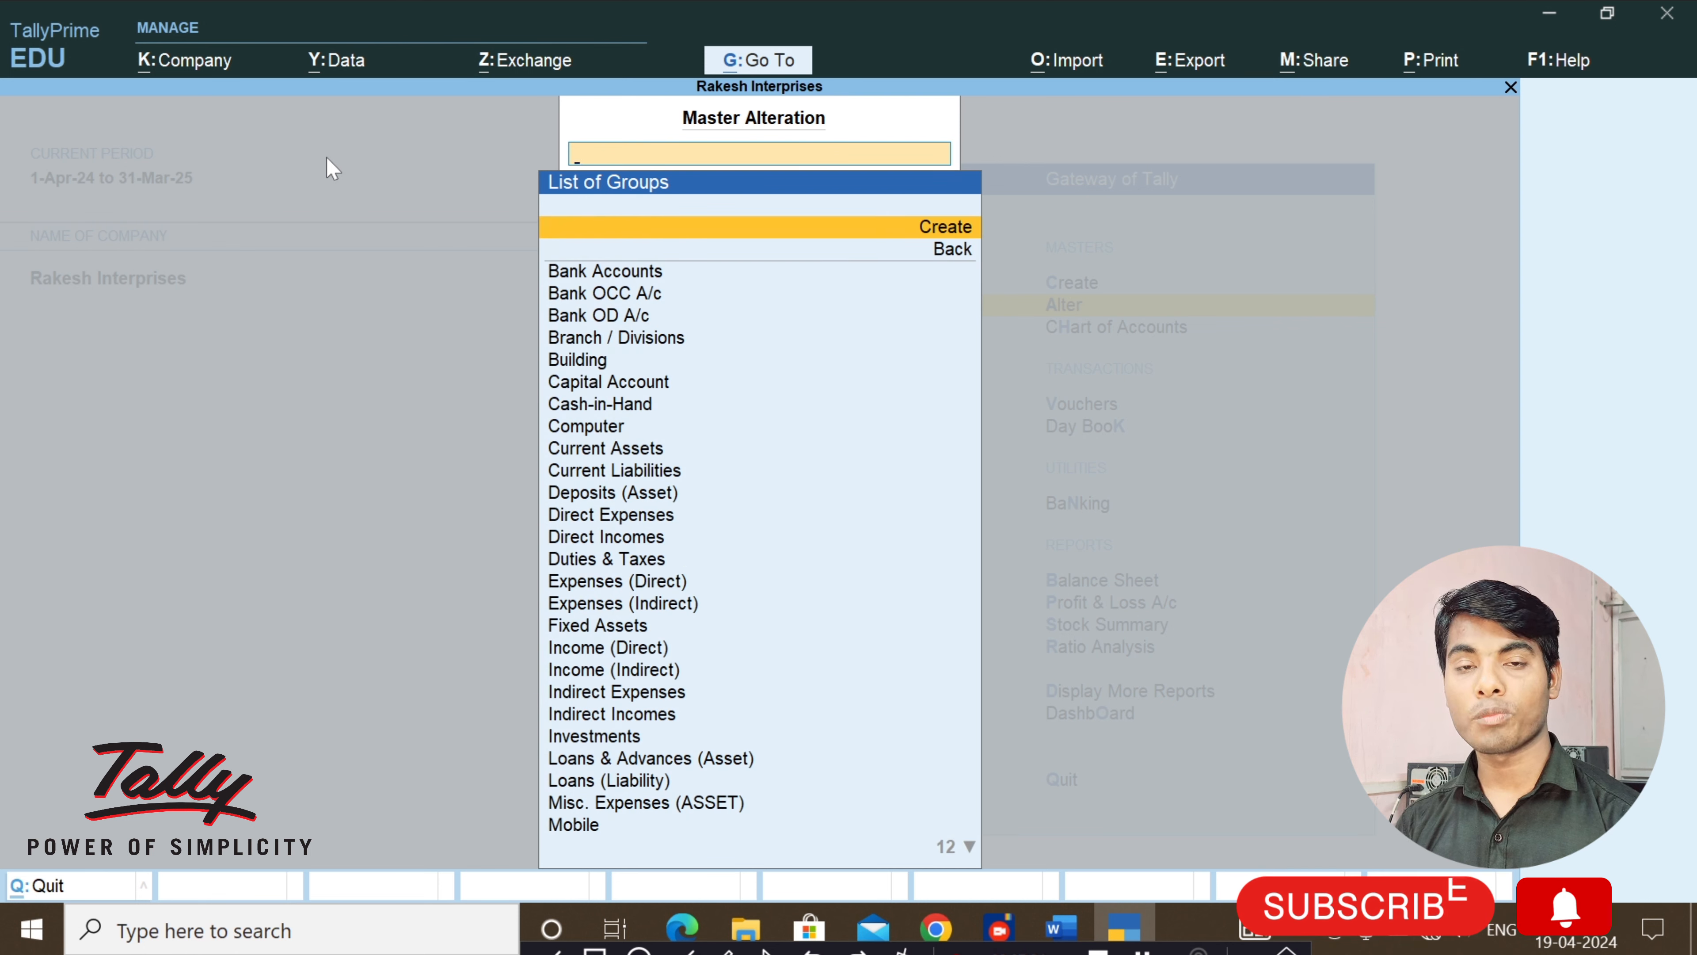
key("Down")
key("Down")
key("Down")
key("Down")
key("Down")
key("Down")
key("Down")
key("Down")
key("Down")
key("Down")
key("Down")
key("Down")
key("Down")
key("Down")
key("Down")
key("Down")
key("Down")
key("Down")
key("Down")
key("Down")
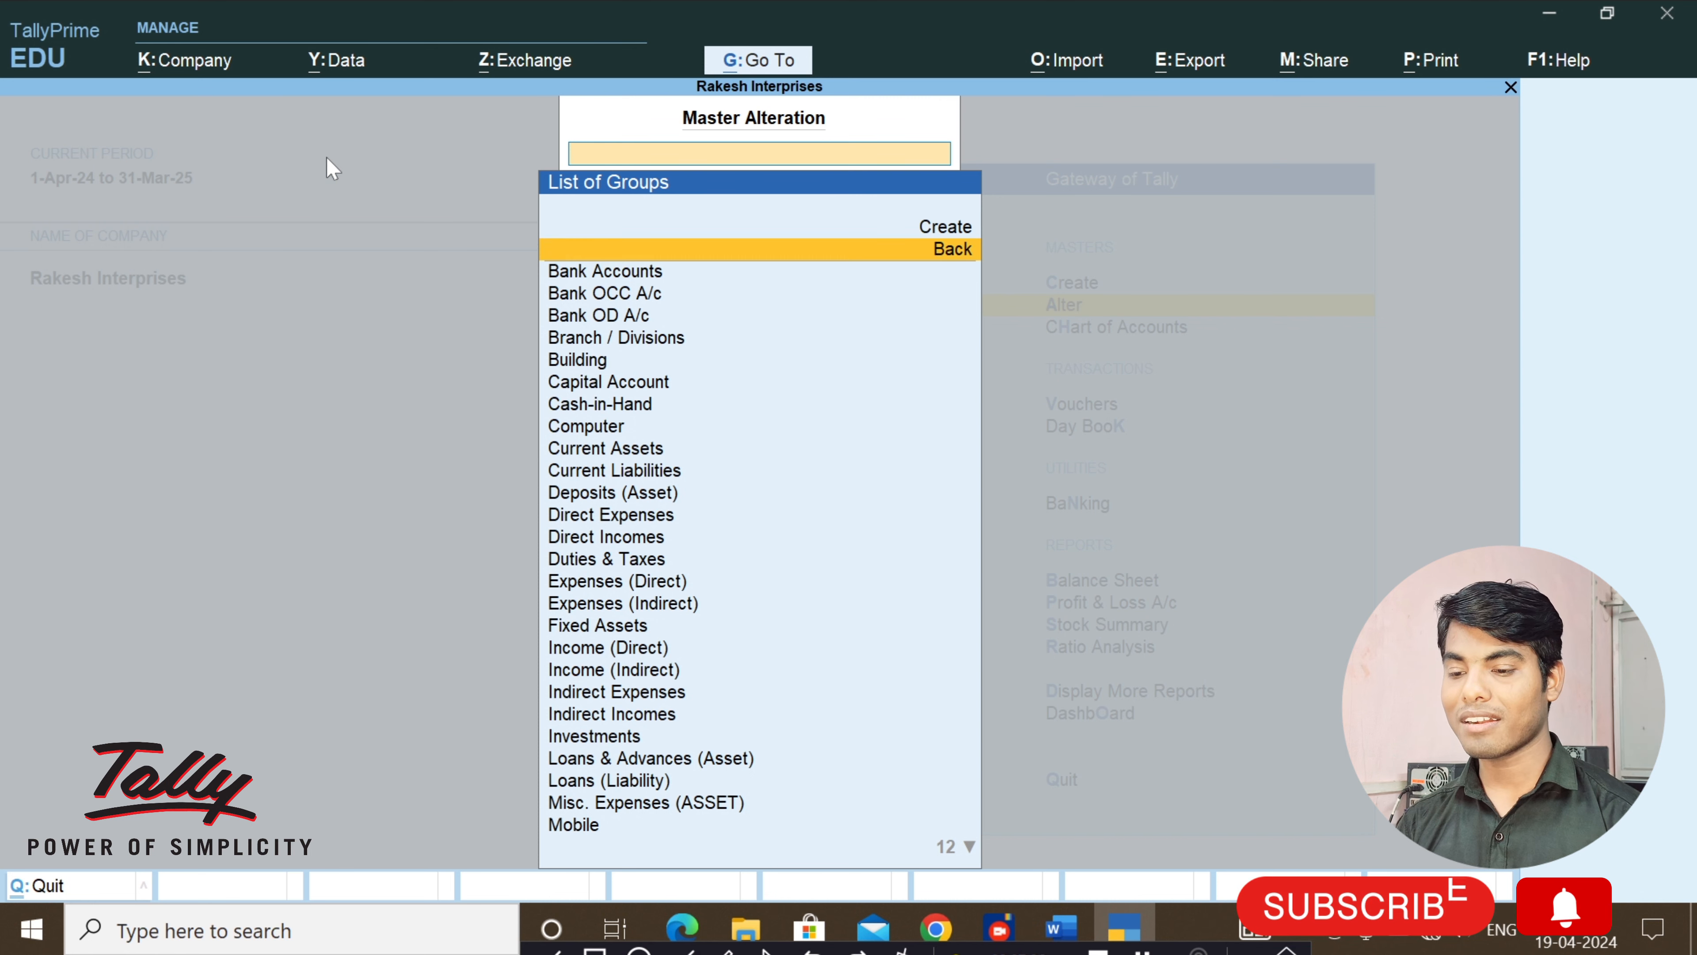
key("Down")
key("Down")
key("Down")
key("Down")
key("Down")
key("Down")
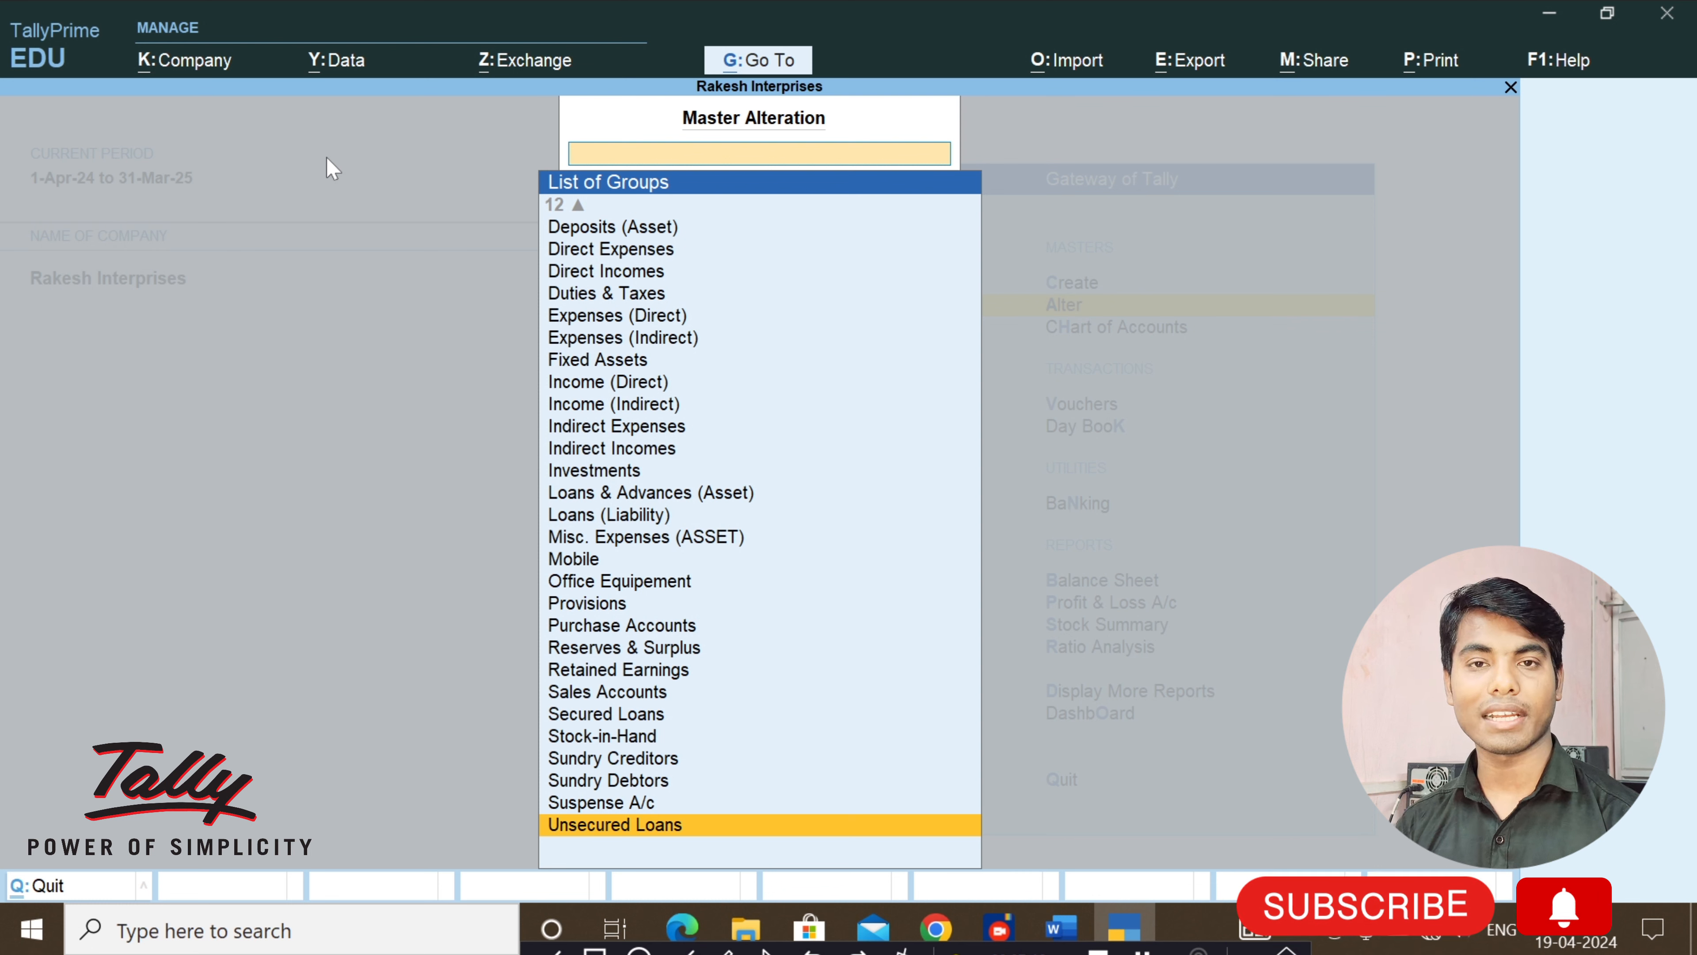
key("Up")
key("Up")
key("Up")
key("Up")
key("Up")
key("Up")
key("Up")
key("Up")
key("Up")
key("Up")
key("Up")
key("Up")
key("Up")
key("Up")
key("Up")
key("Up")
key("Up")
key("Up")
key("Up")
key("Up")
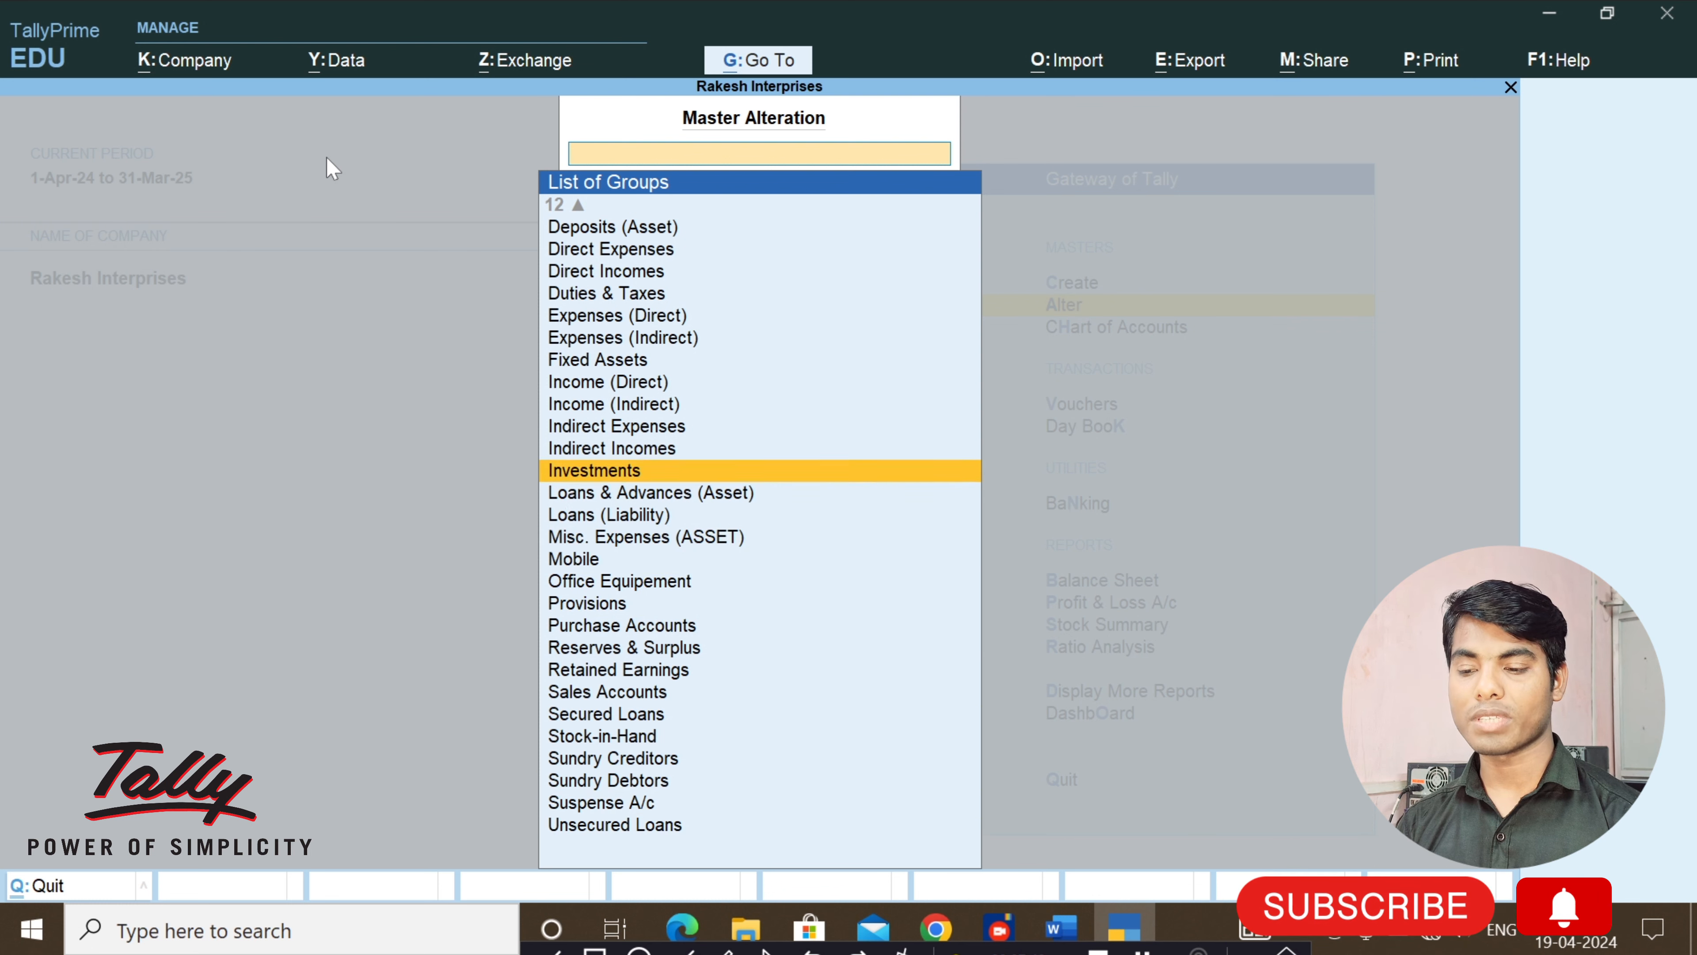
key("Up")
key("Up")
key("Up")
key("Up")
key("Up")
key("Up")
key("Up")
key("Up")
key("Up")
key("Up")
key("Up")
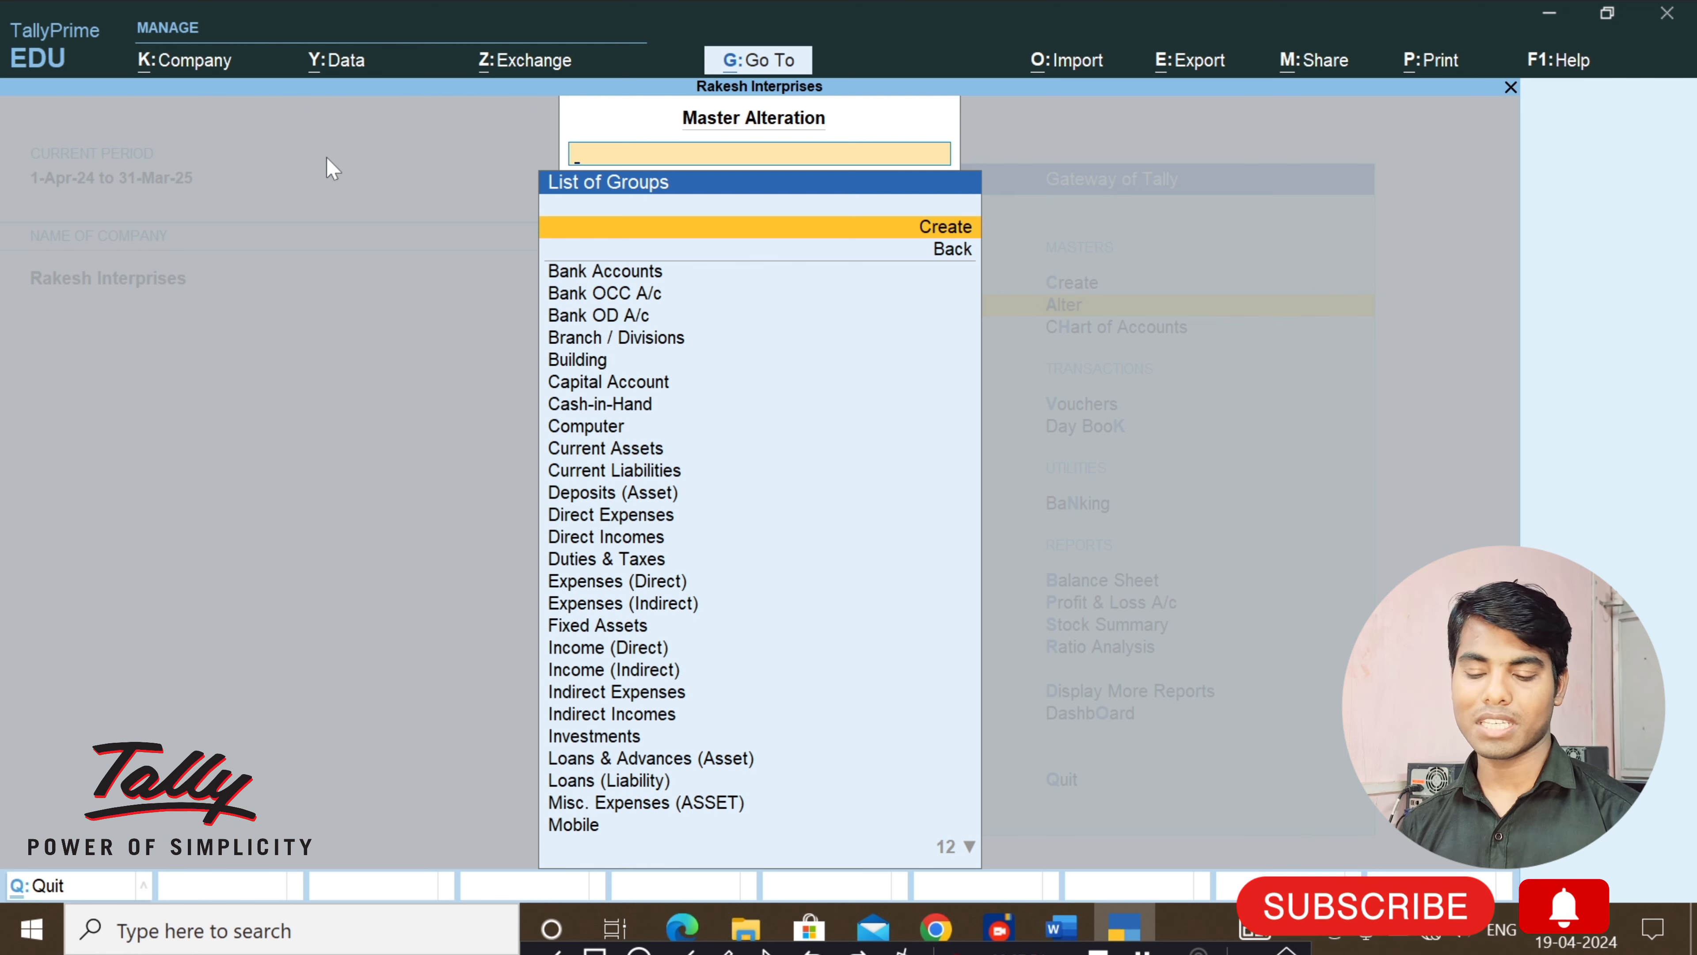
key("Escape")
key("Escape")
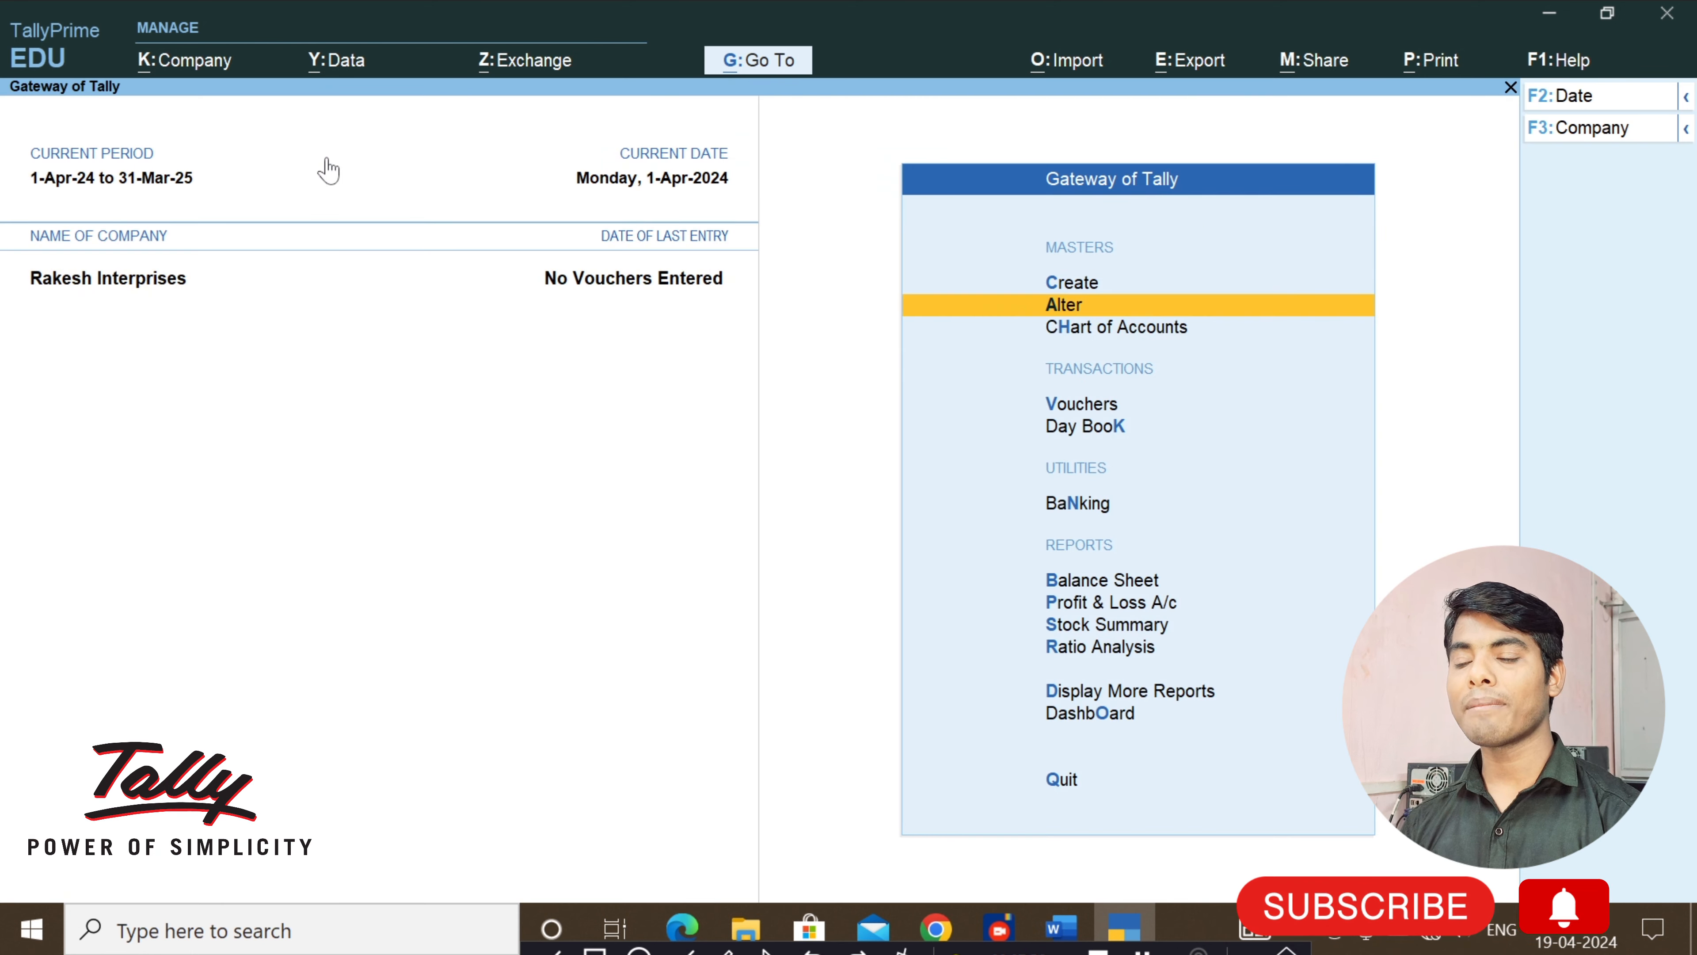
Open the Building group for alteration from the list of accounting groups.
key("Up")
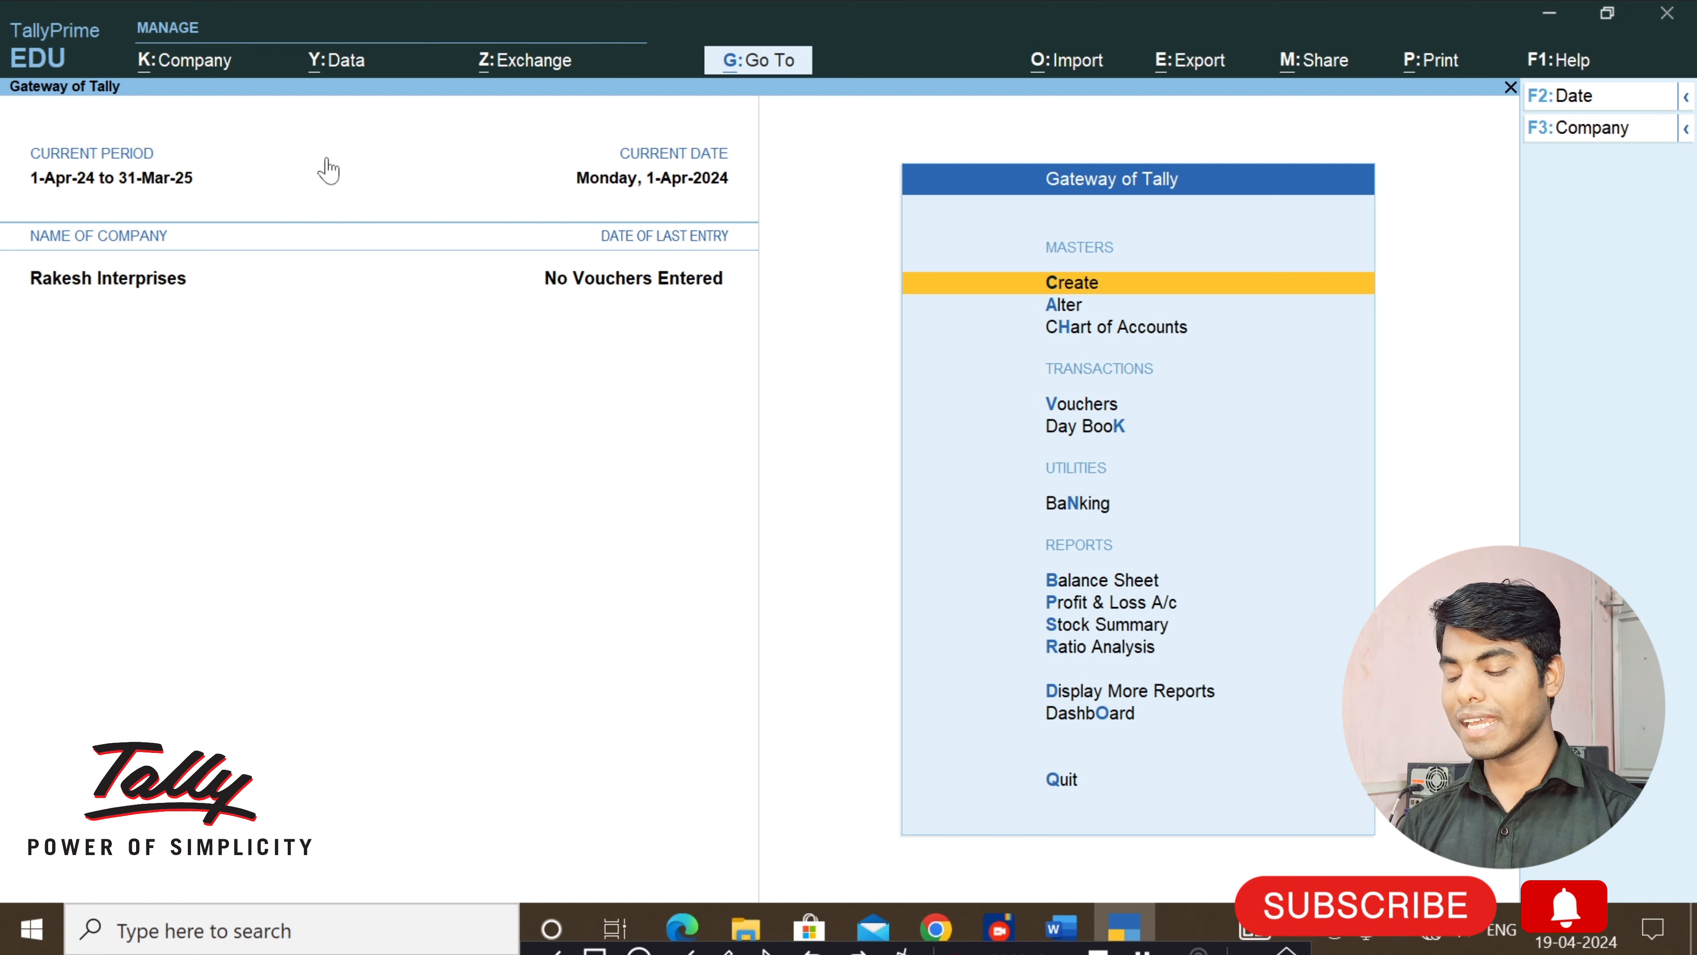
key("Down")
key("Return")
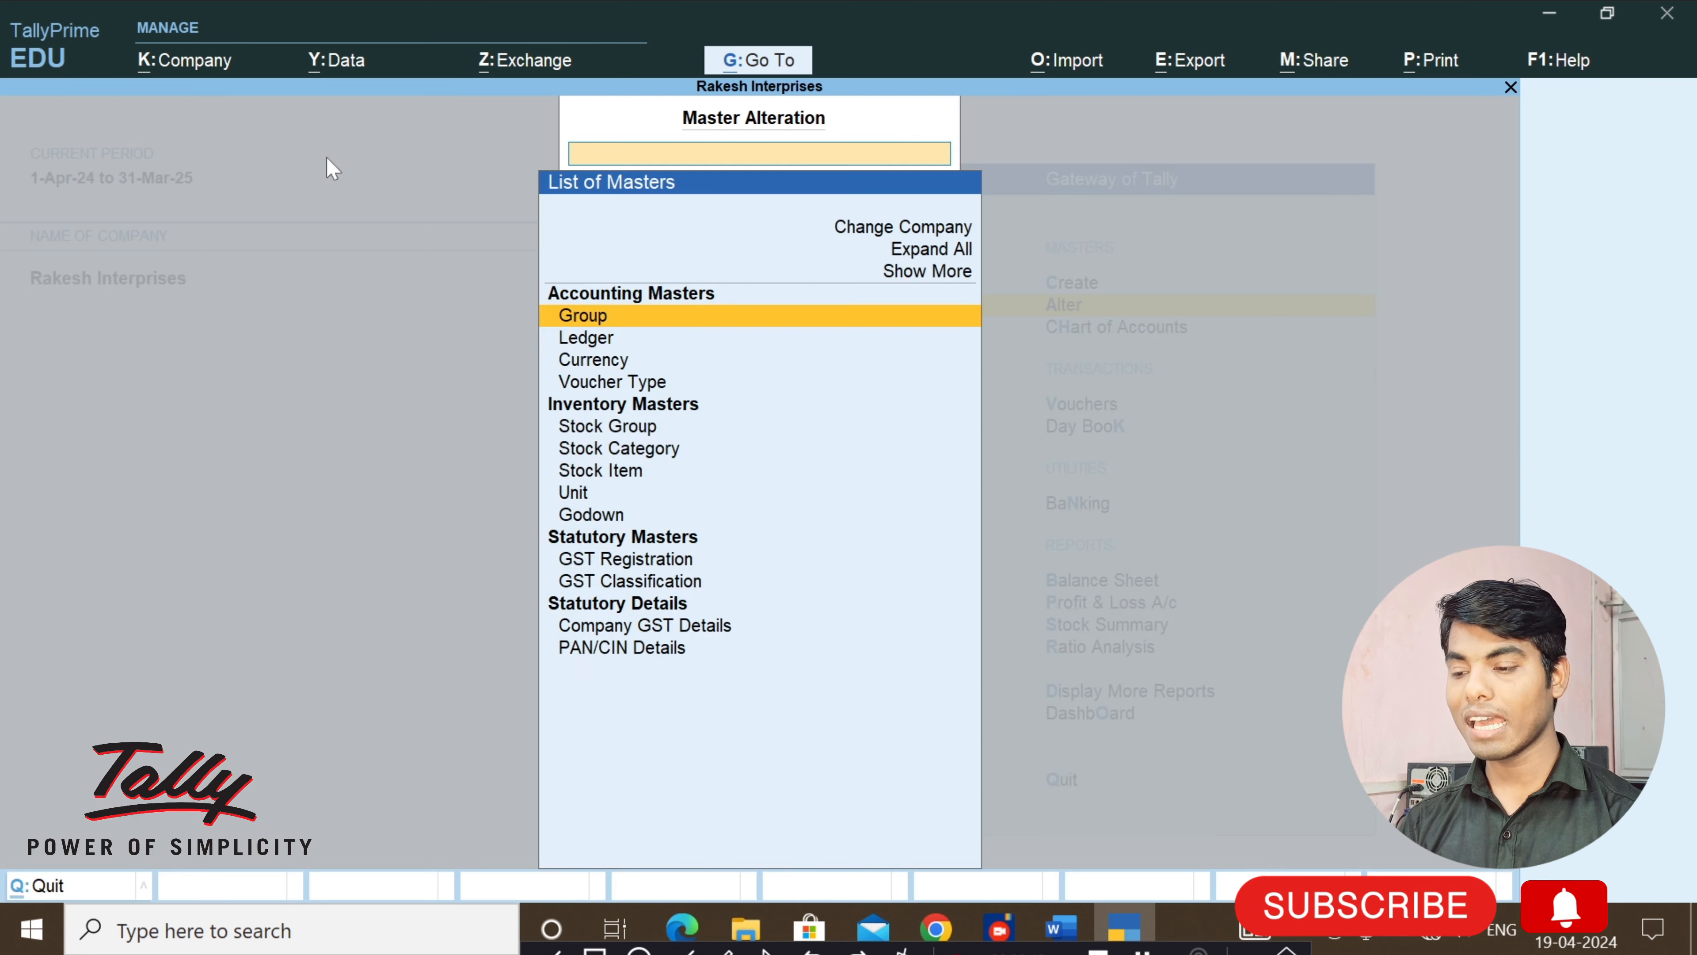
key("Return")
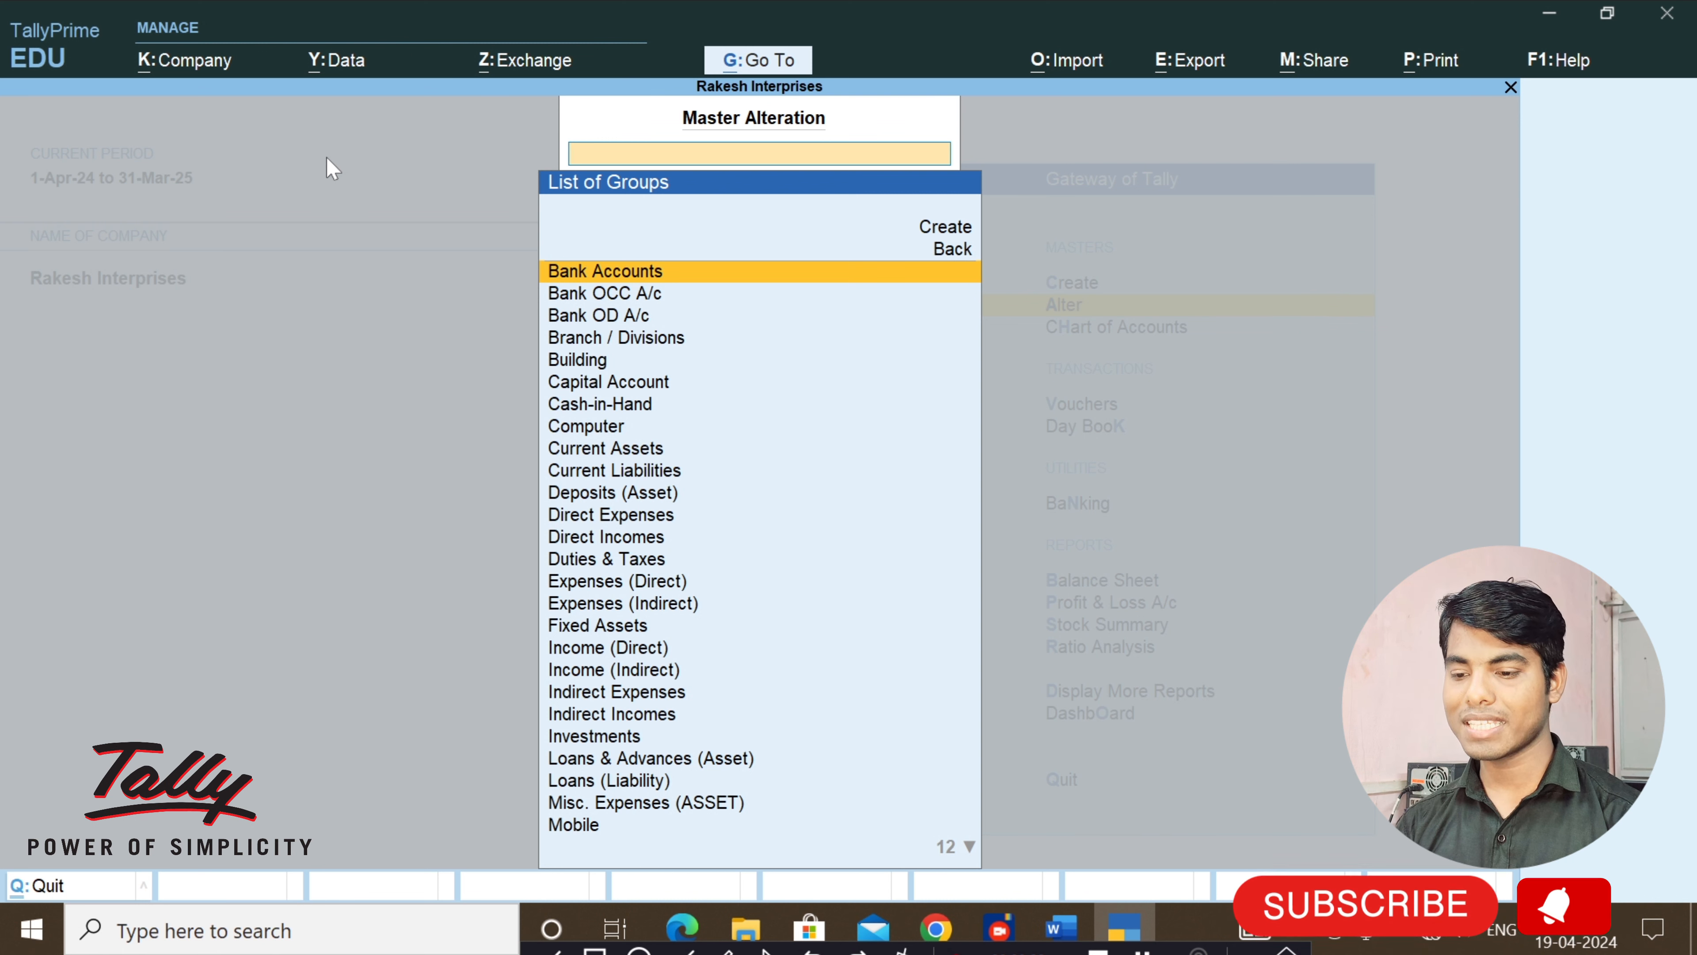
key("Down")
key("Down")
key("Down")
key("Down")
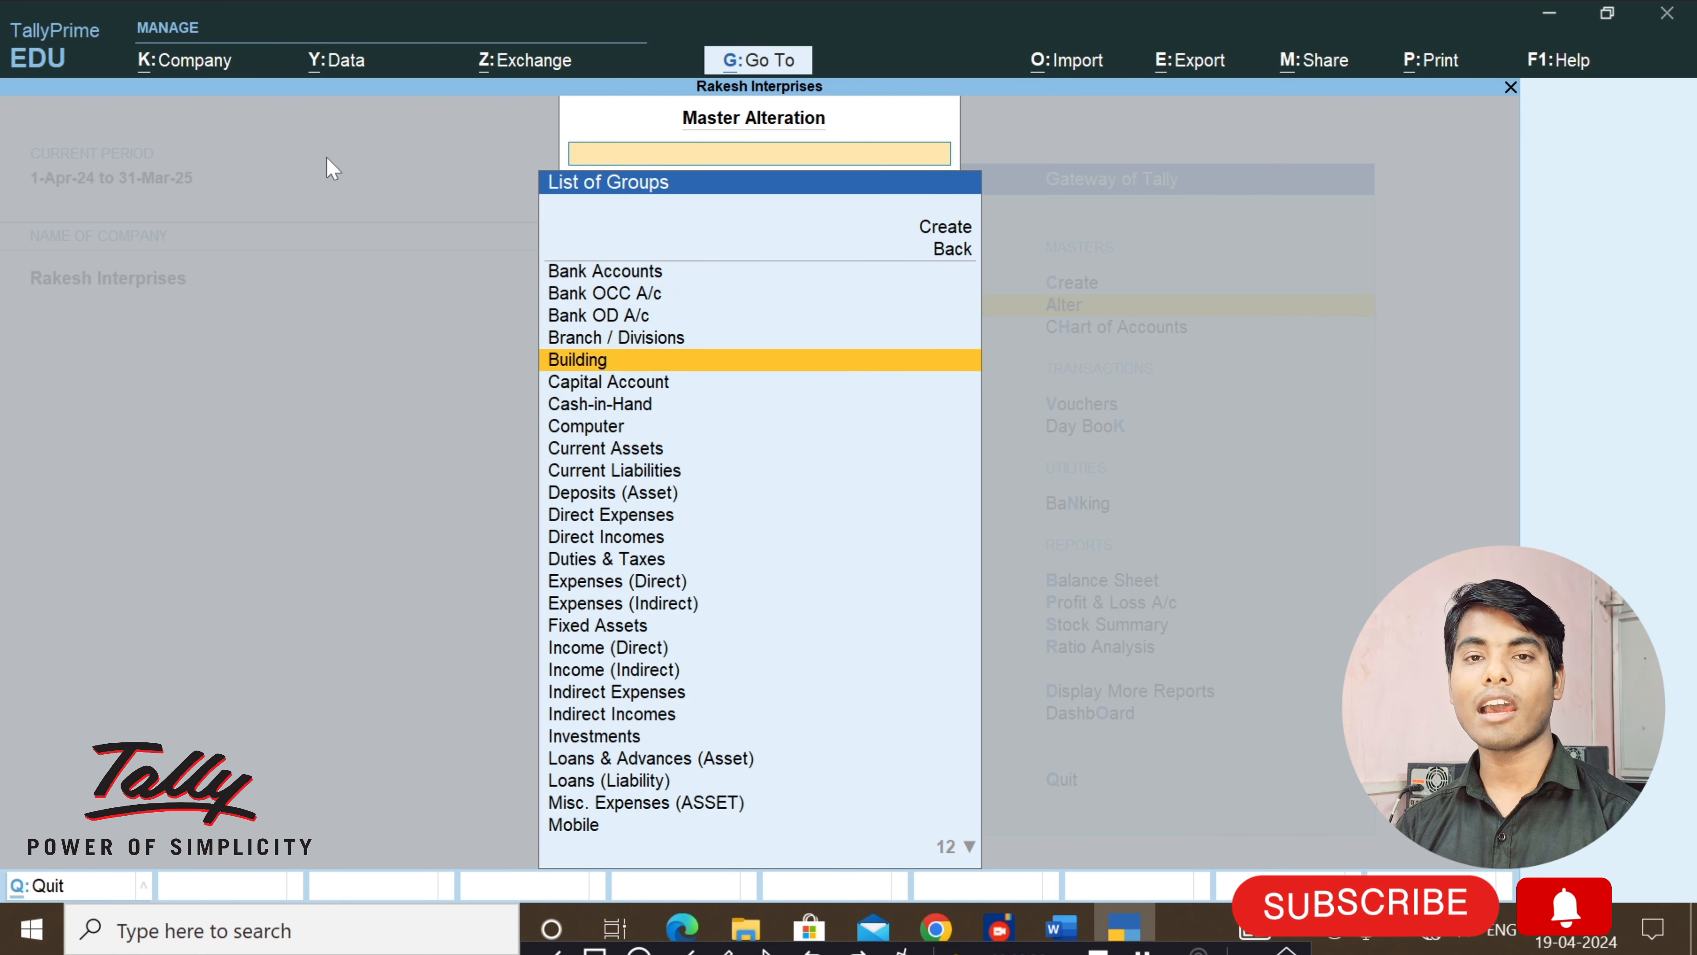
key("Return")
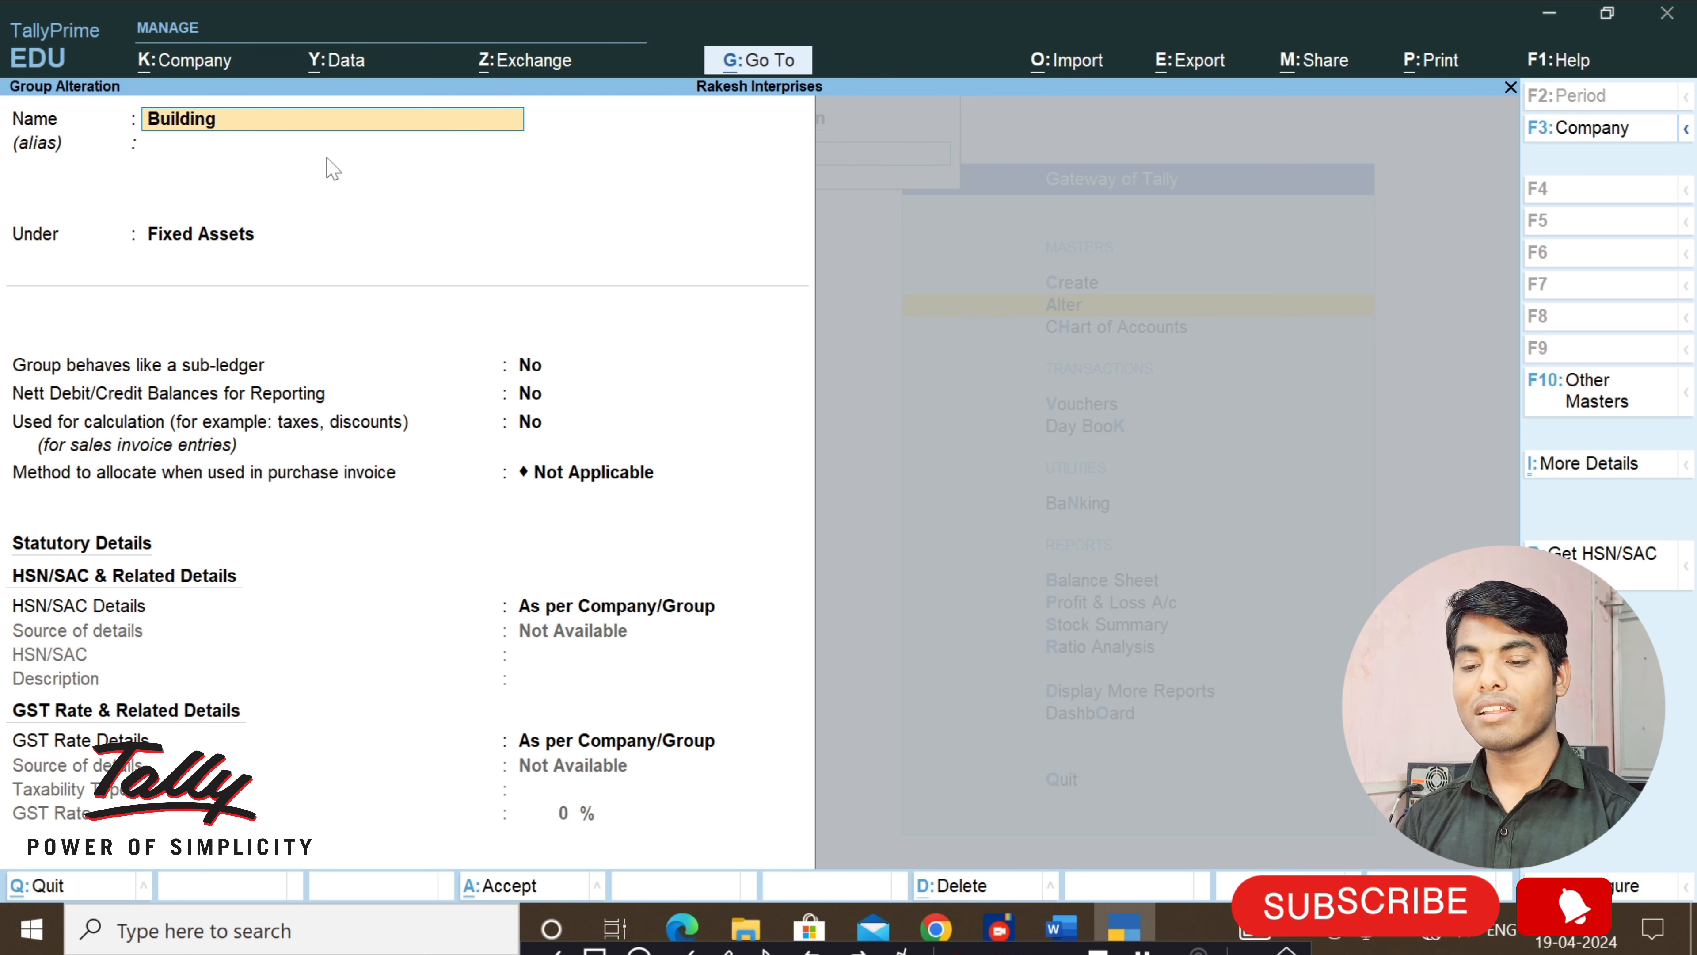
Rename the Building group as Building A/c.
type("a")
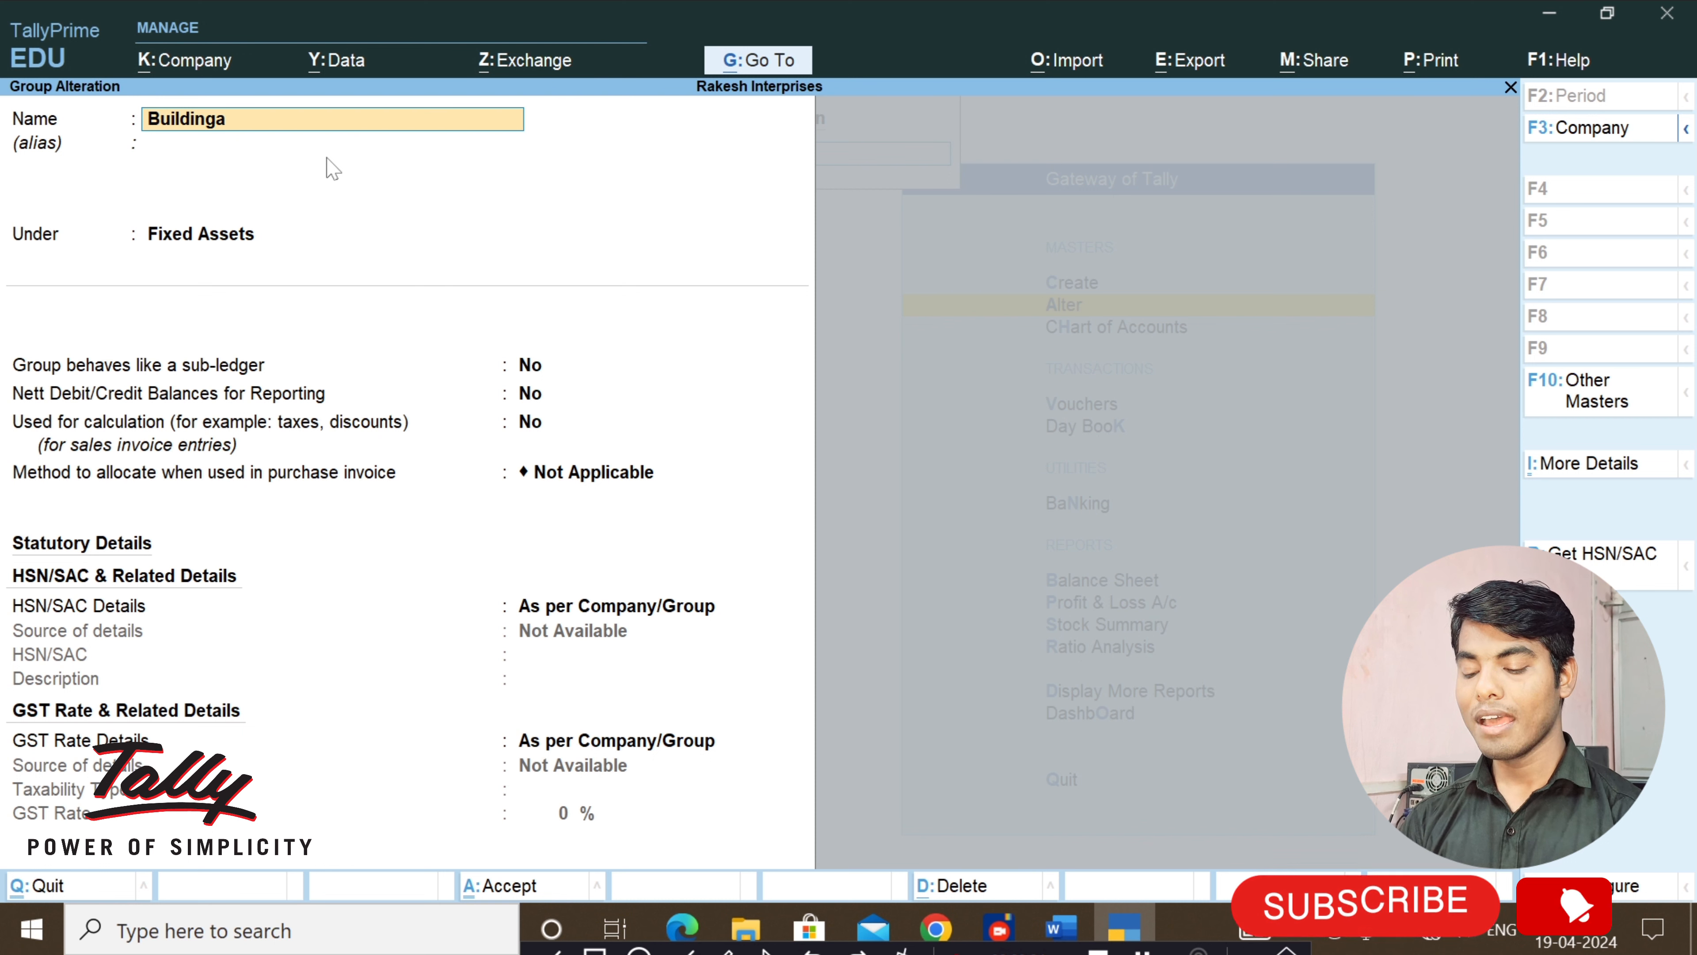
type("/c")
key("BackSpace")
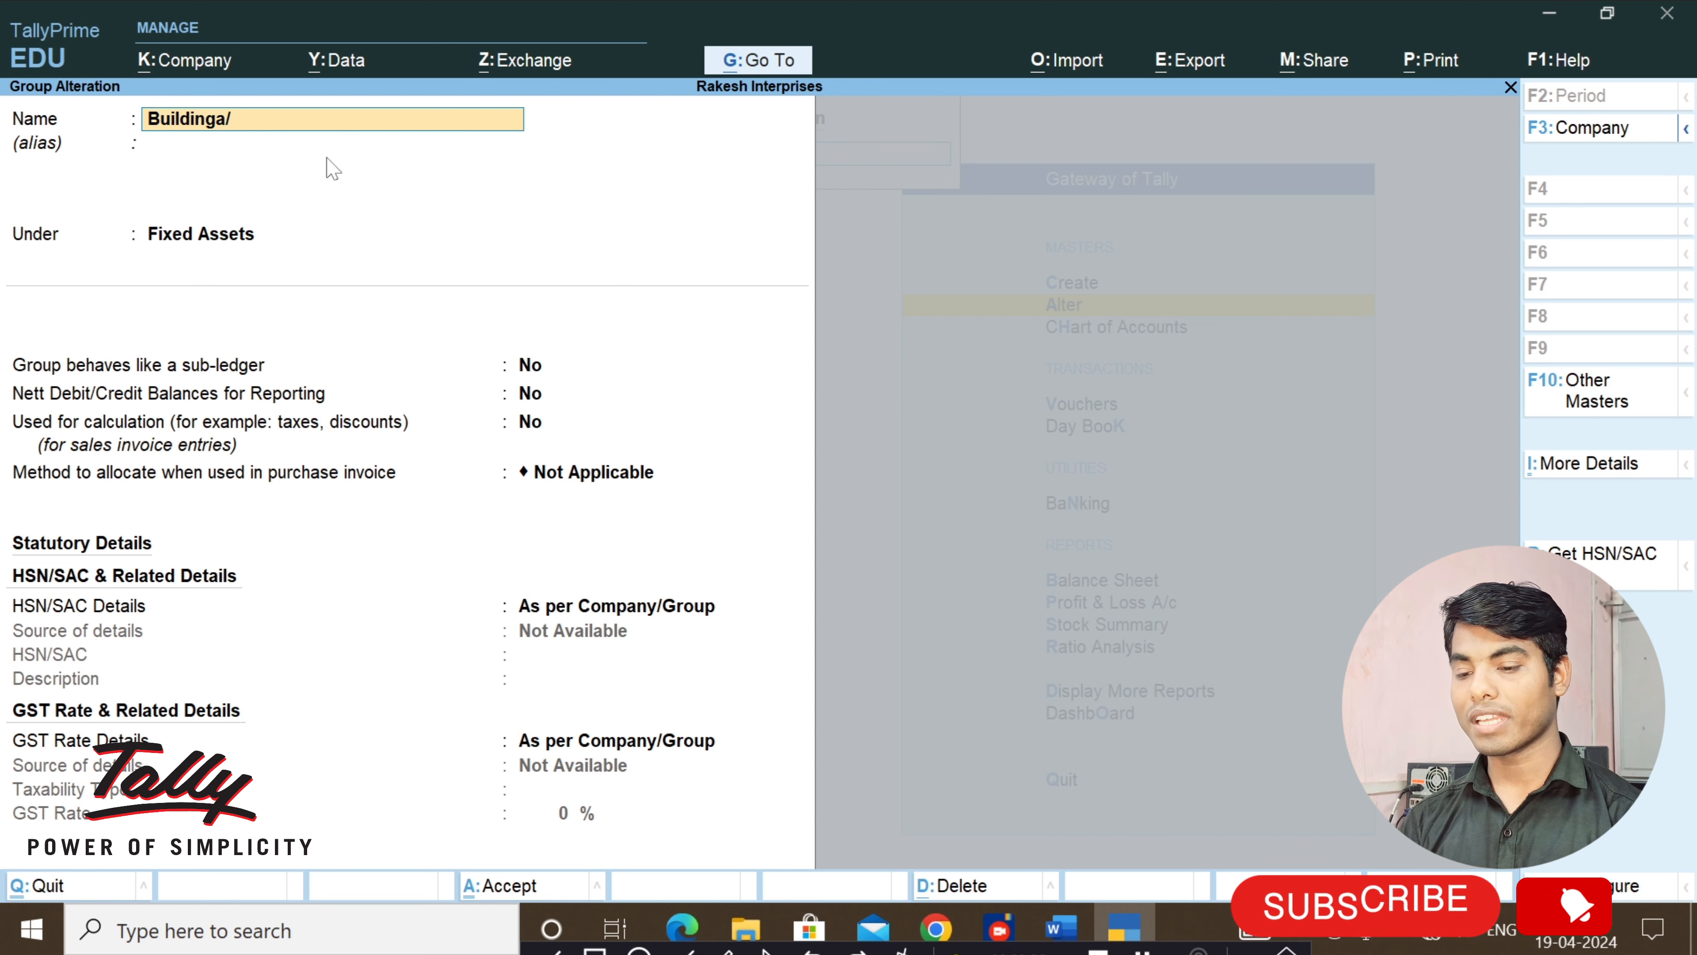
key("BackSpace")
type("c")
key("BackSpace")
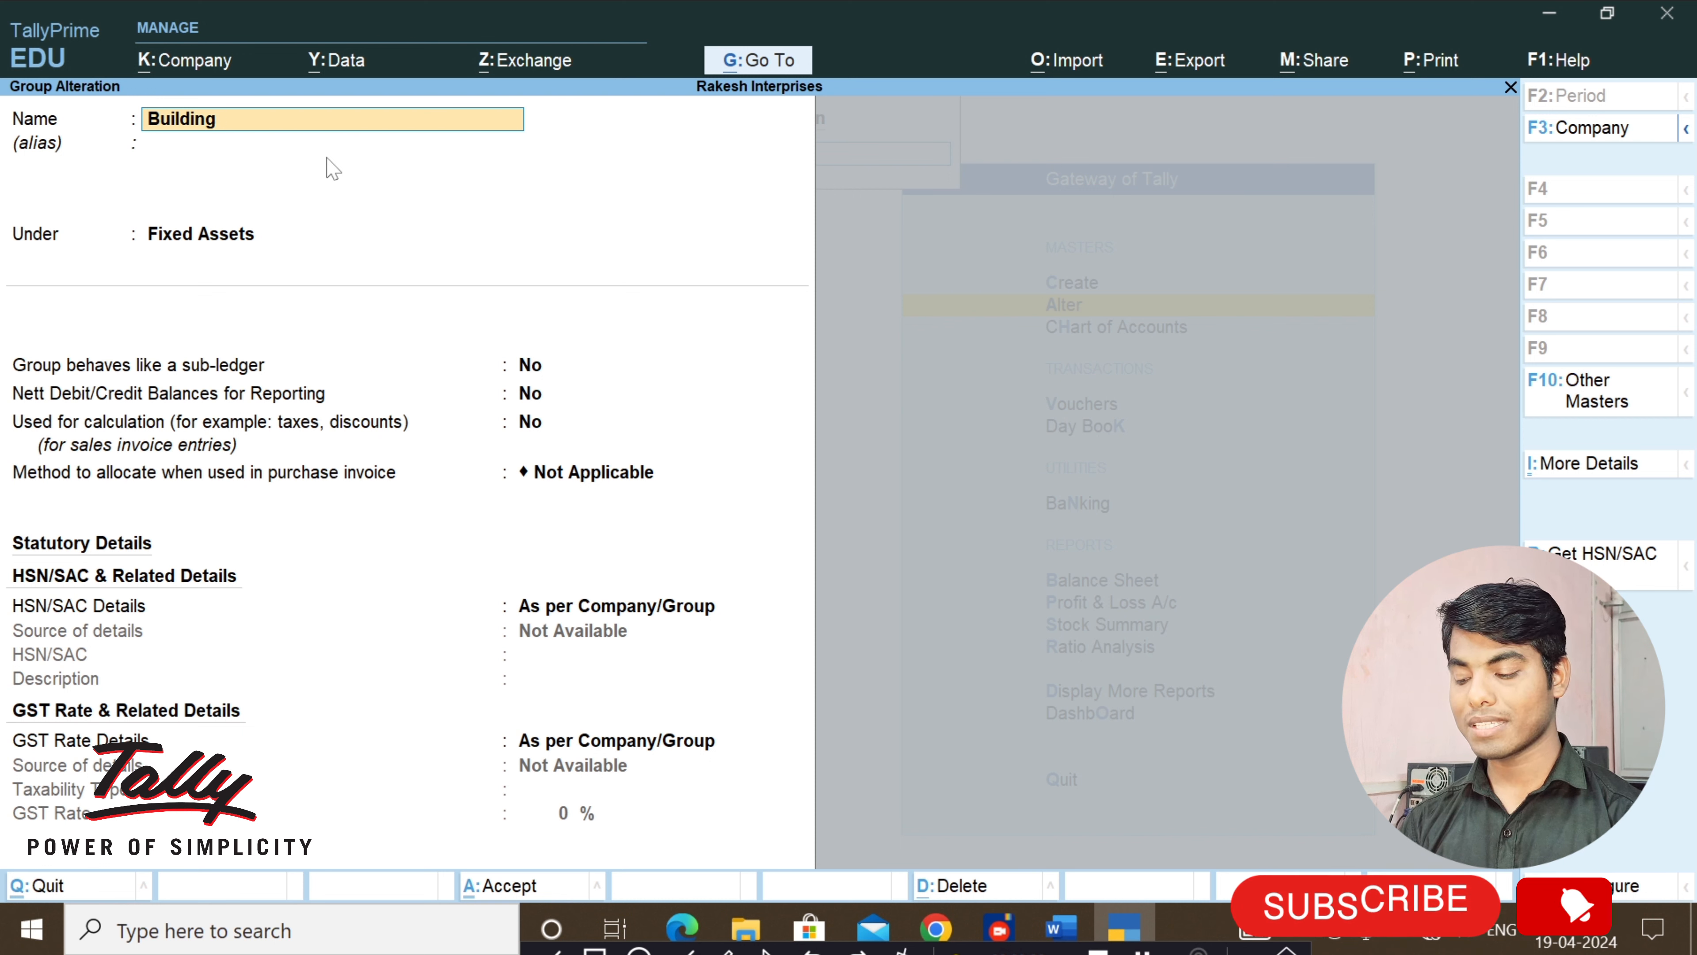
type("a/c")
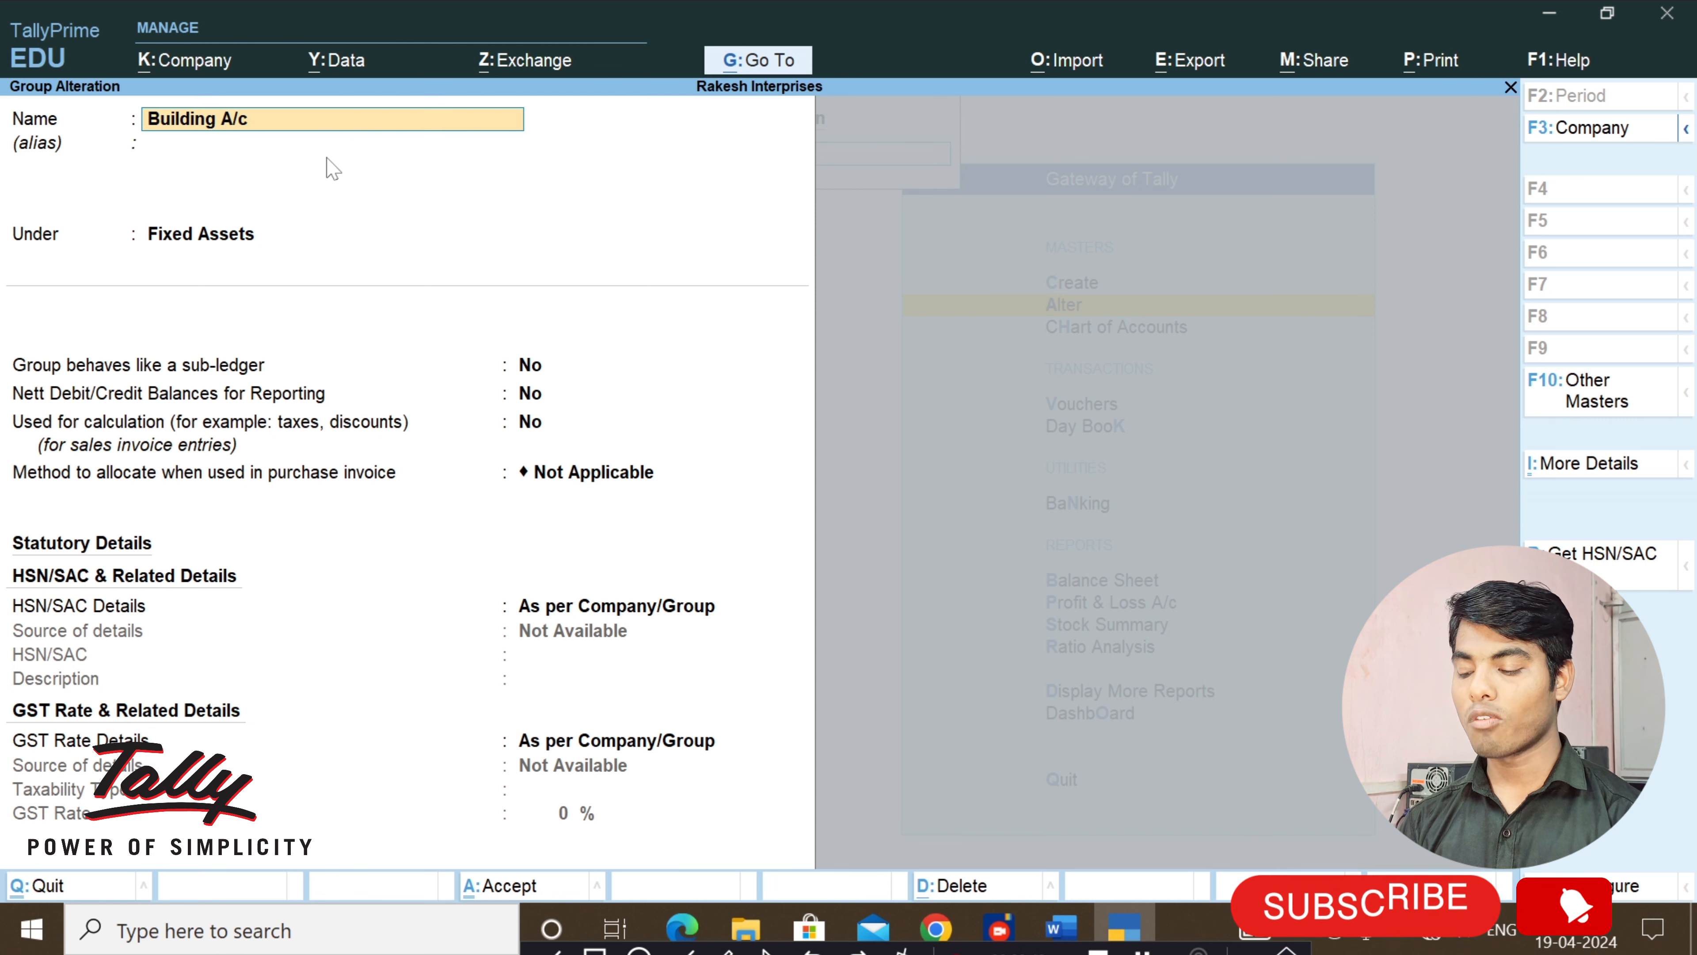
Keep the group under Fixed Assets without an alias and save the alteration with the remaining settings as they are.
key("Return")
key("Return")
key("Return")
key("Return")
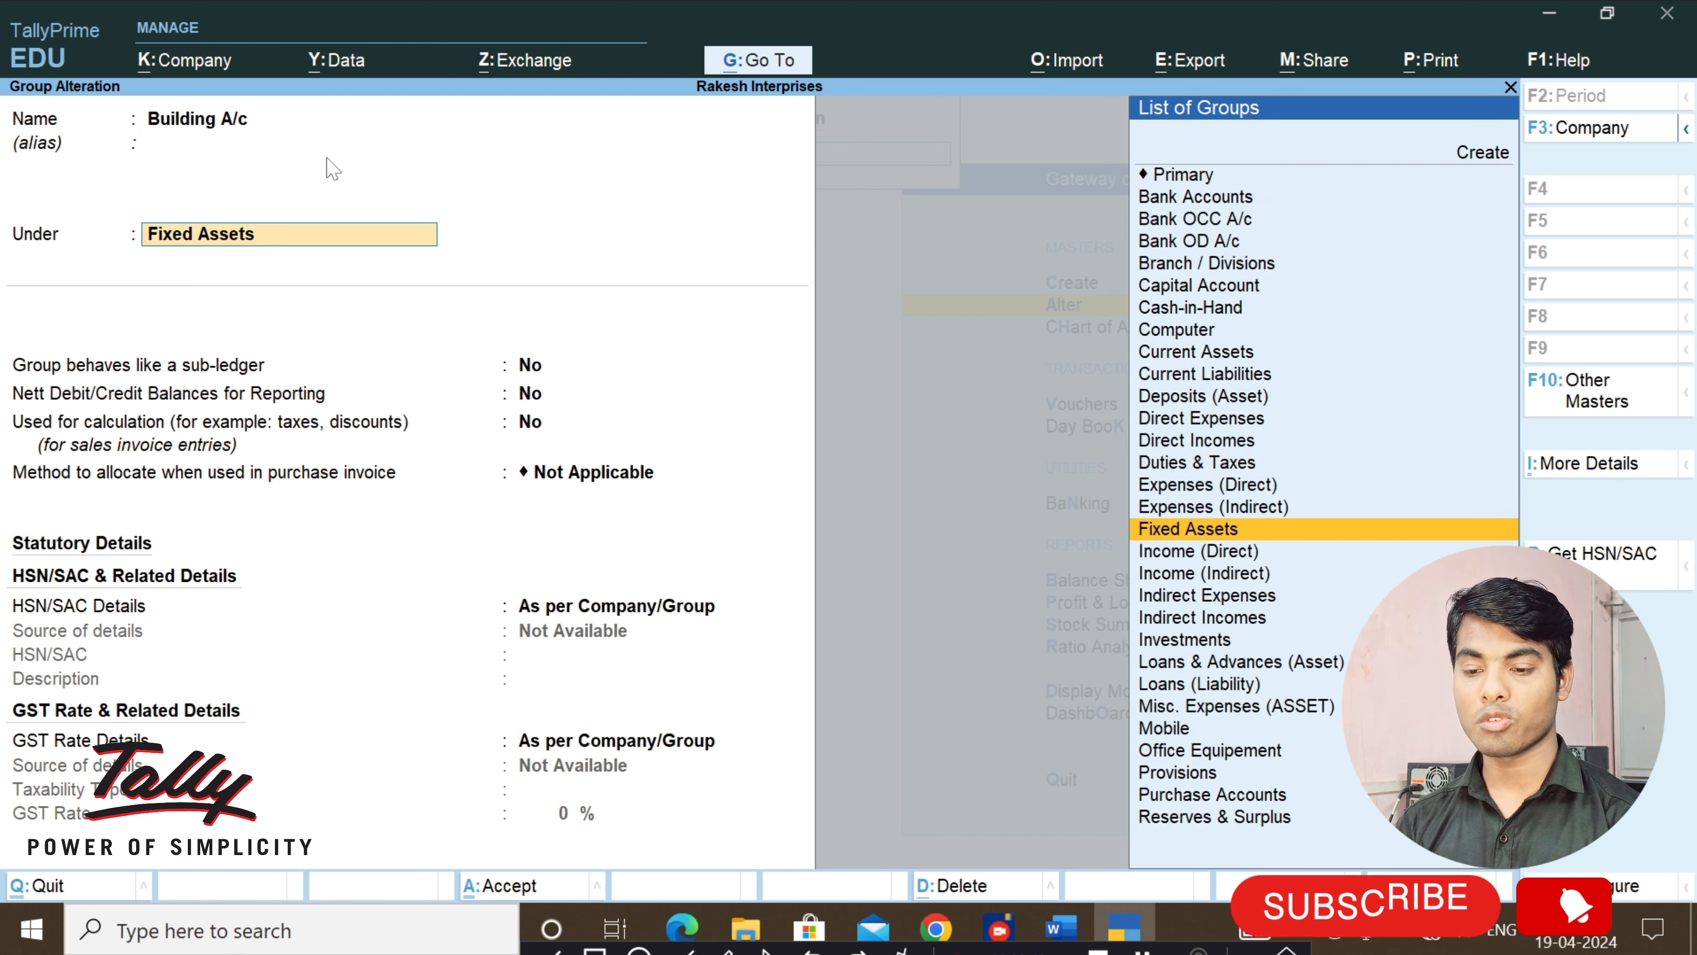
key("Return")
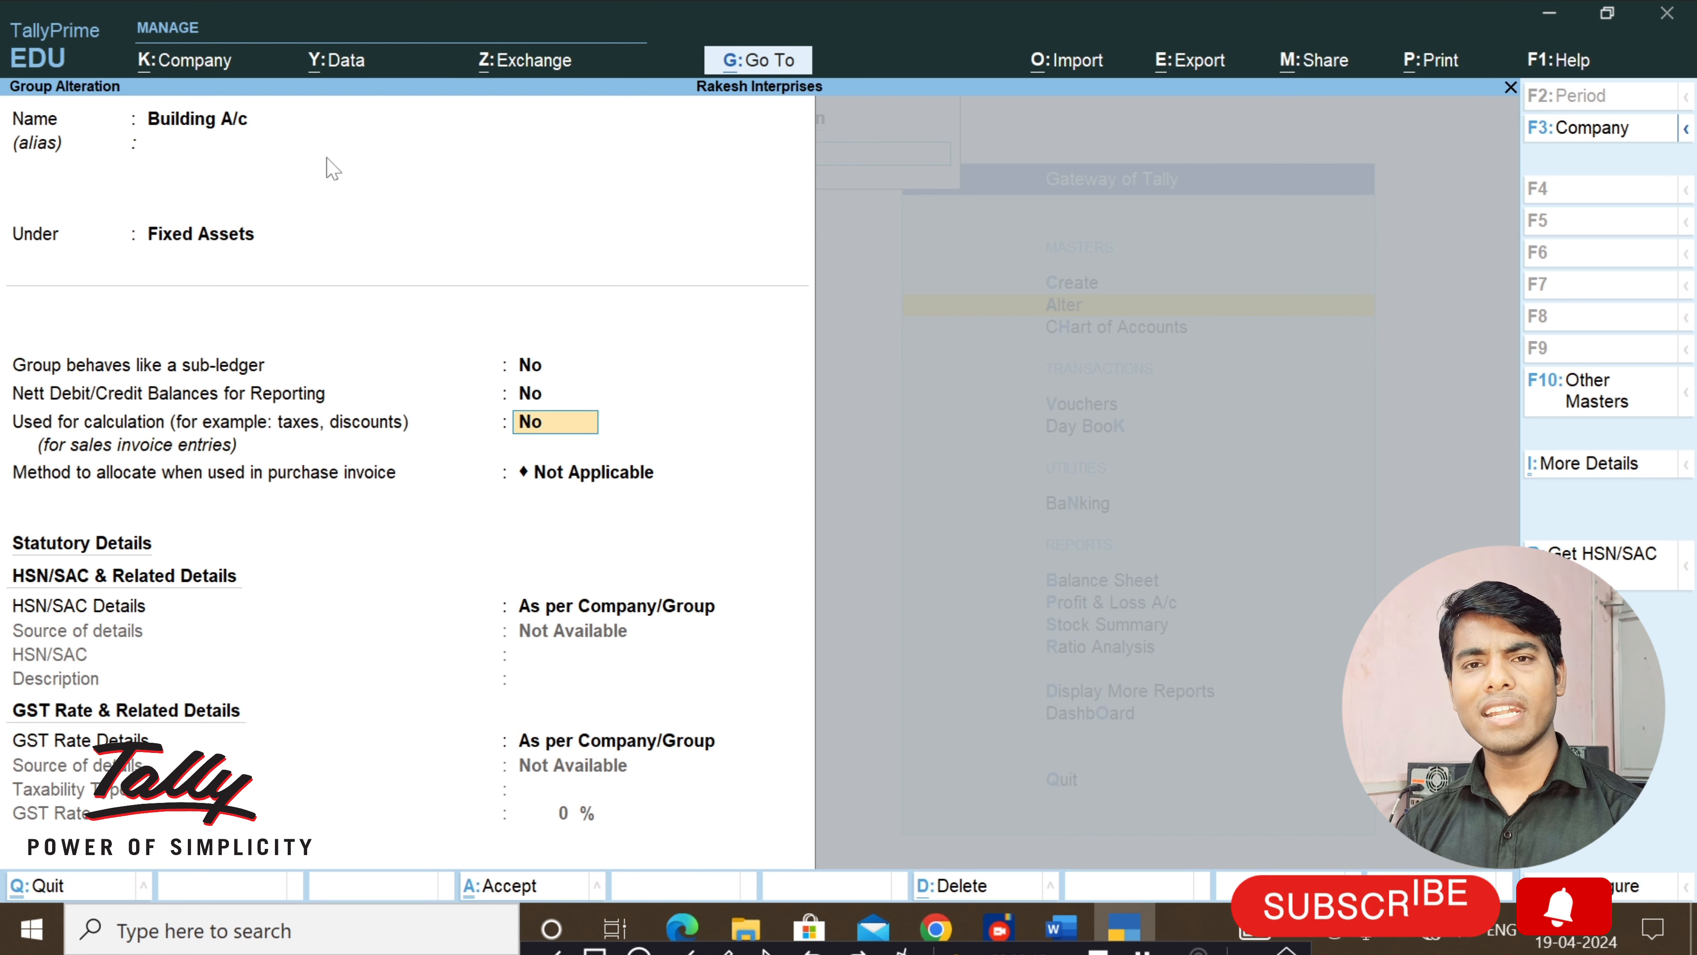
key("ctrl")
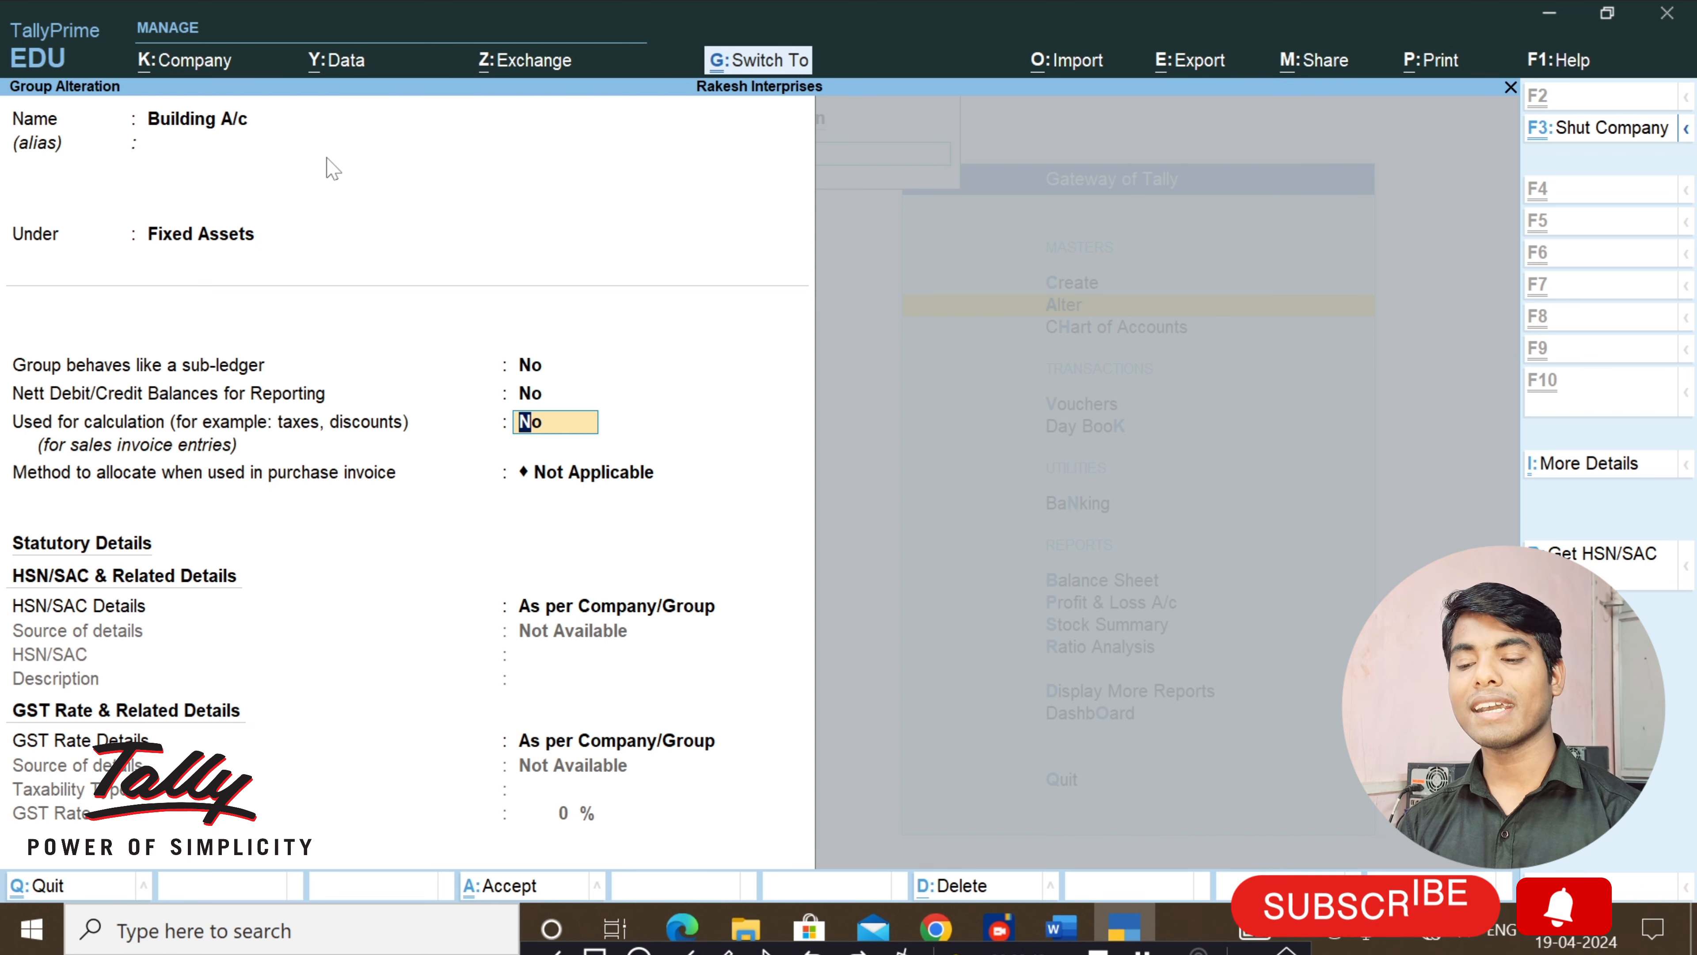
key("ctrl+a")
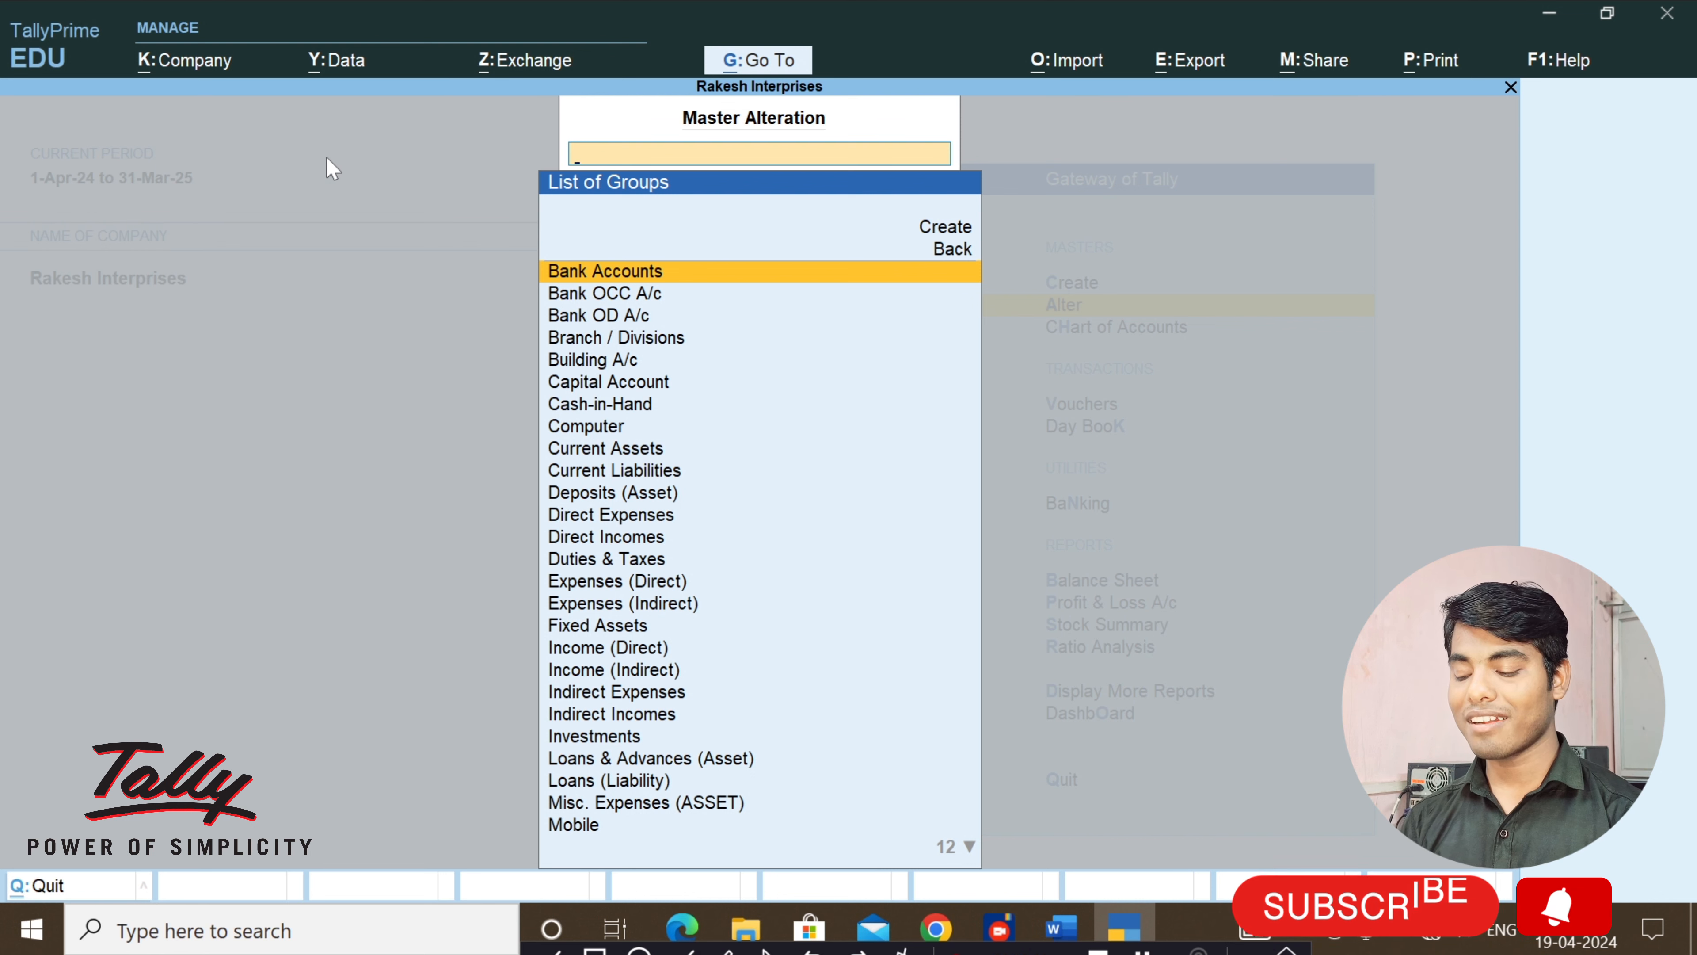
Check the Building A/c entry in the list of groups and return to the Gateway of Tally.
key("Down")
key("Down")
key("Down")
key("Down")
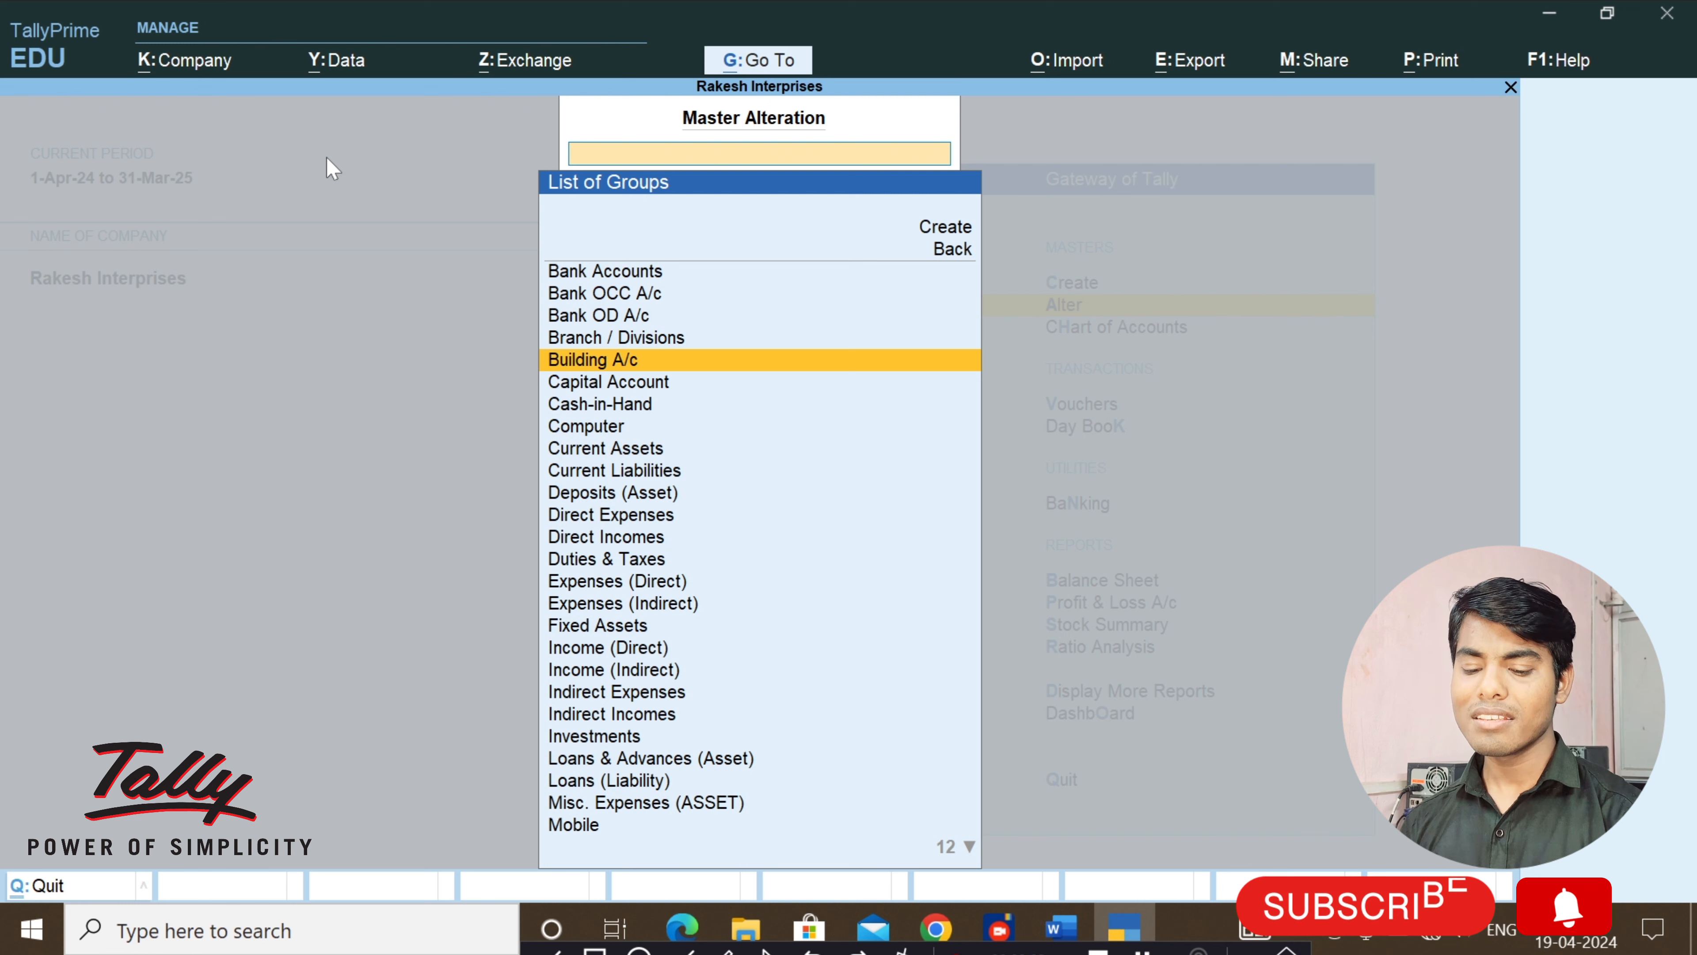
key("Escape")
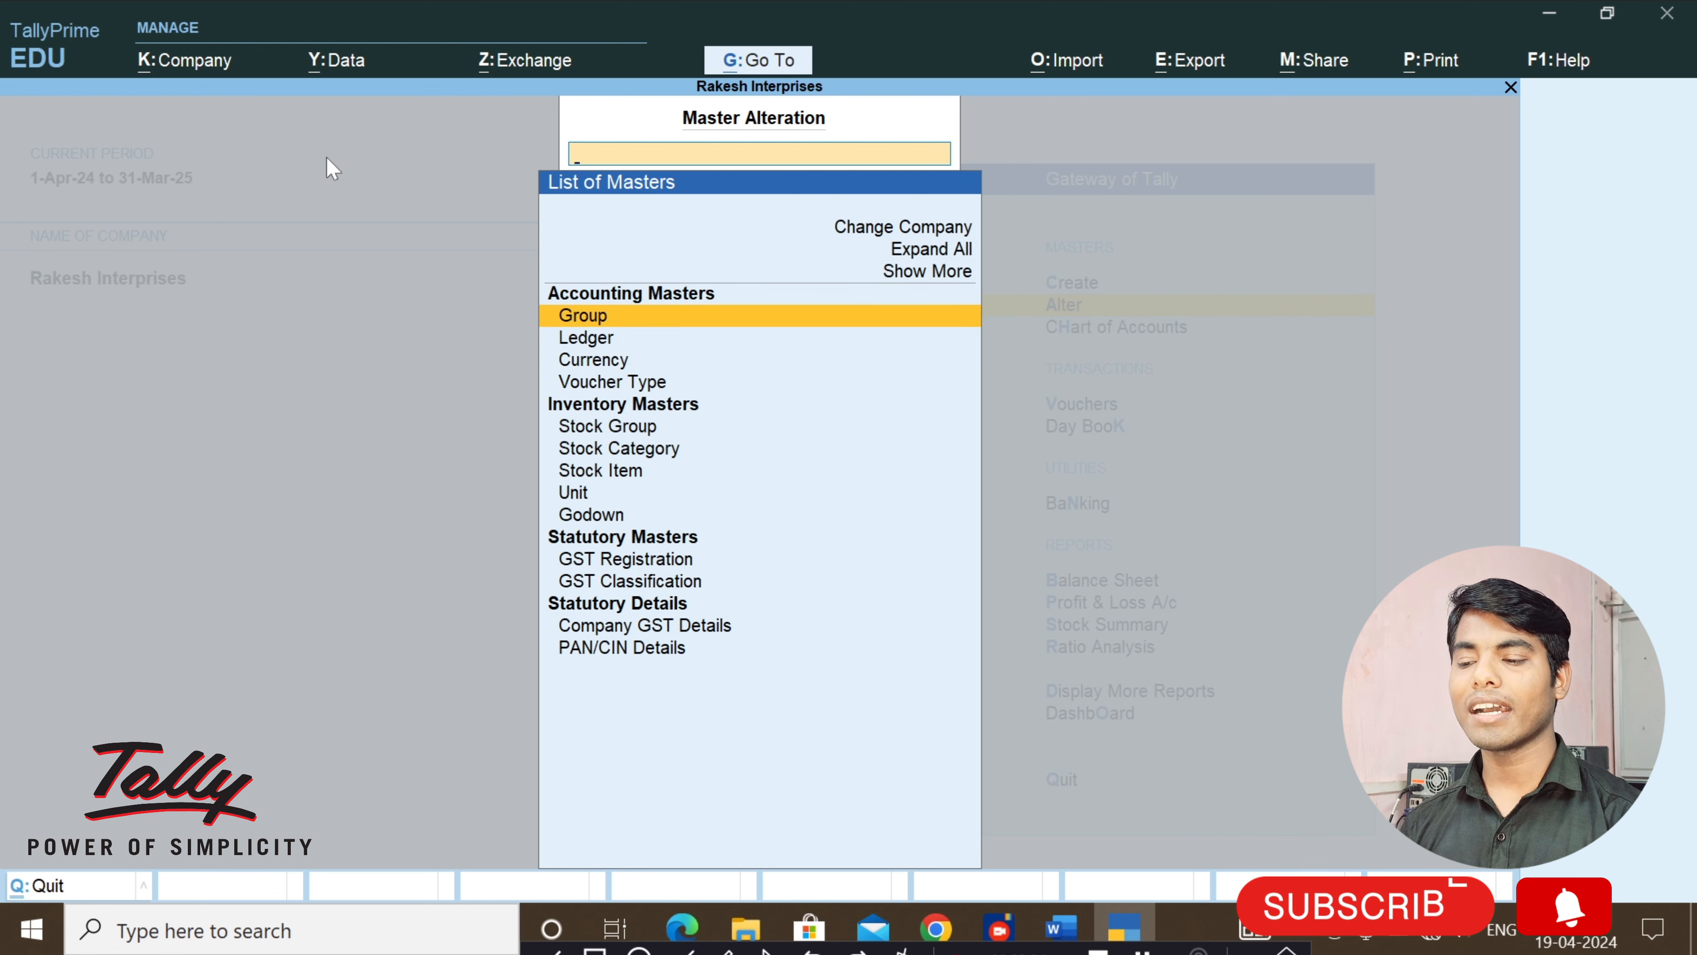
key("Escape")
Open the list of accounting groups for alteration from the Gateway of Tally.
key("Up")
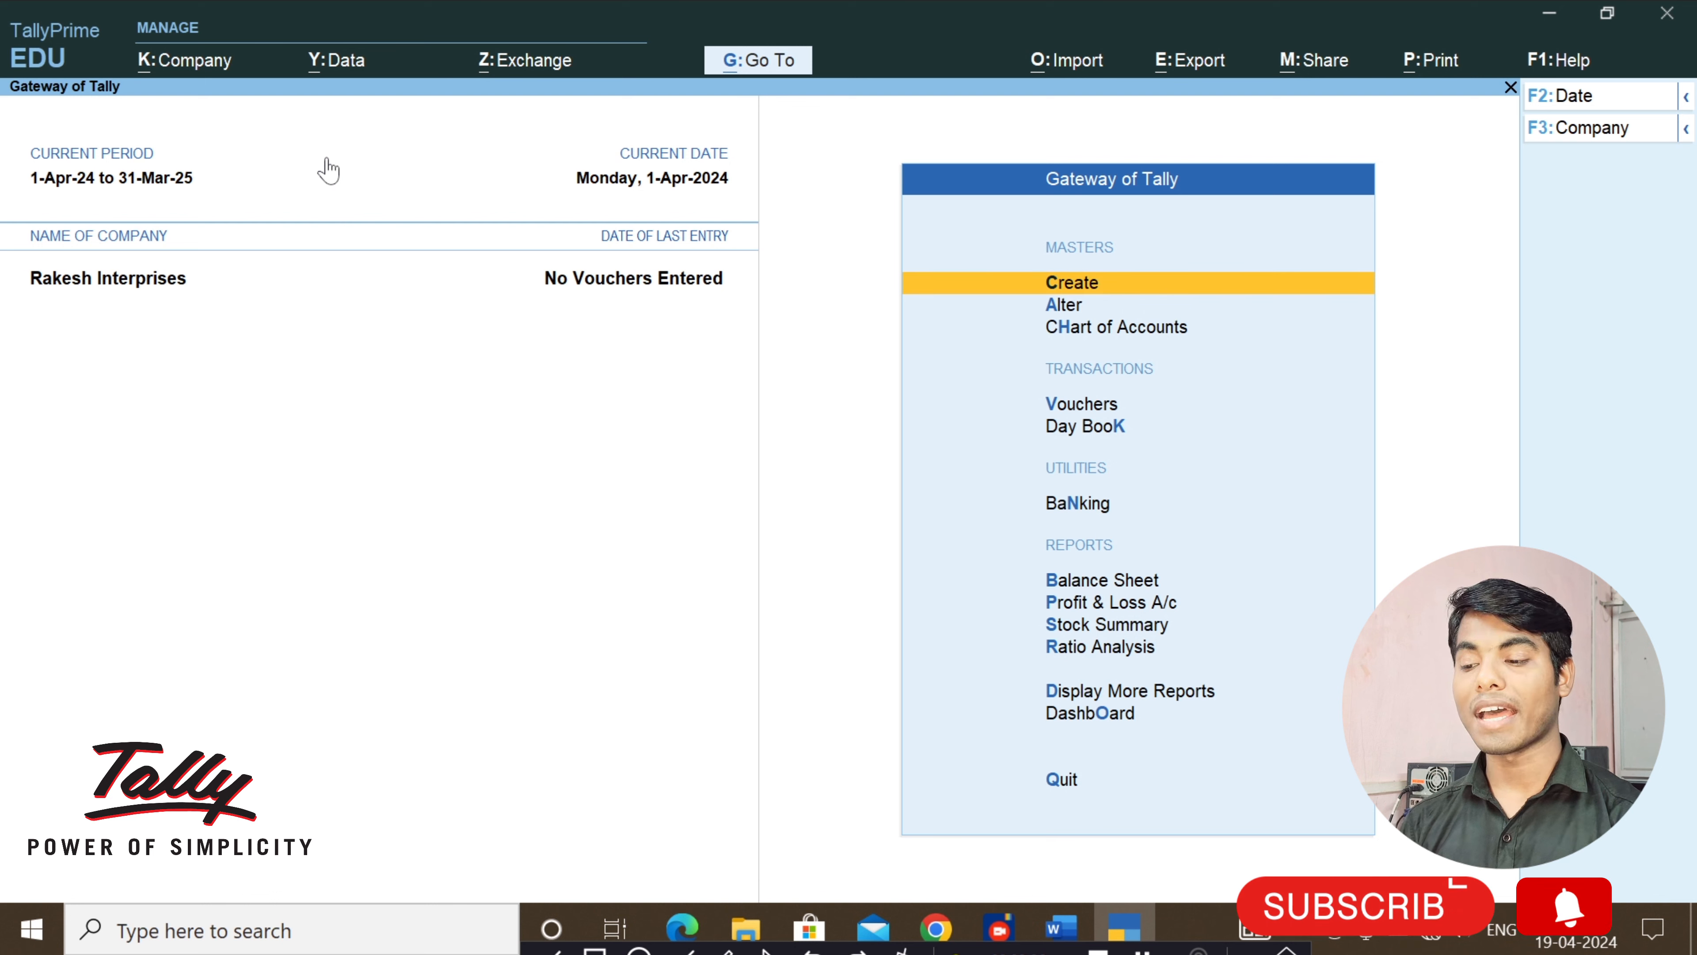
key("Down")
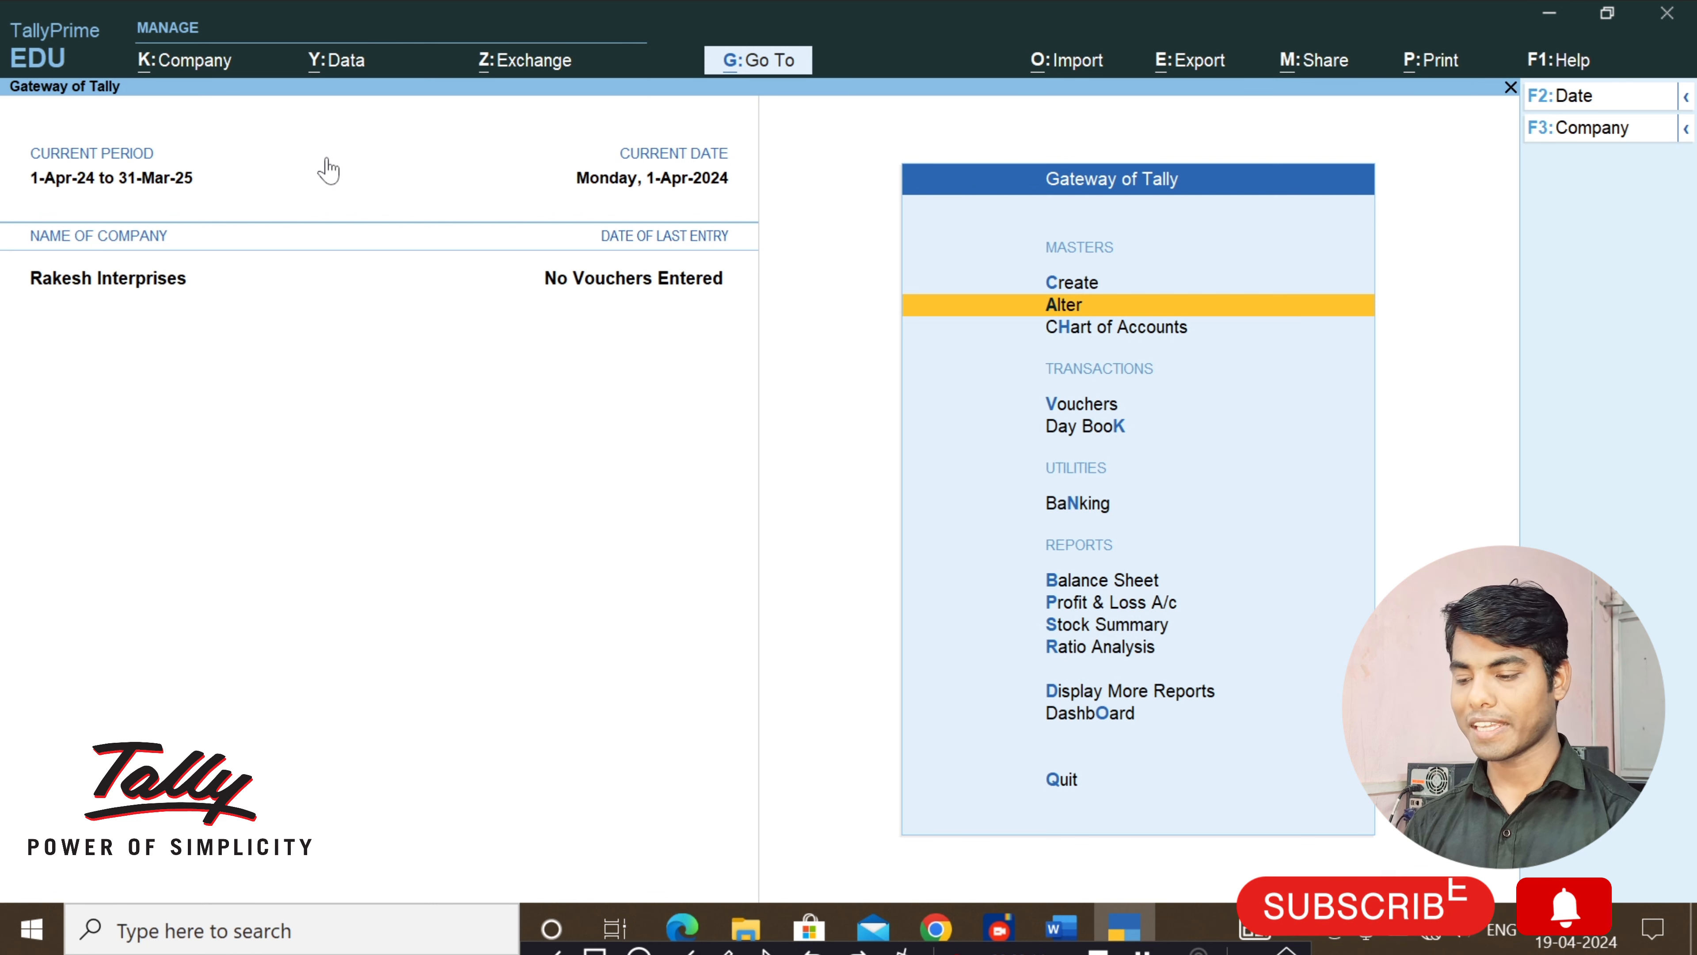
key("Up")
key("Down")
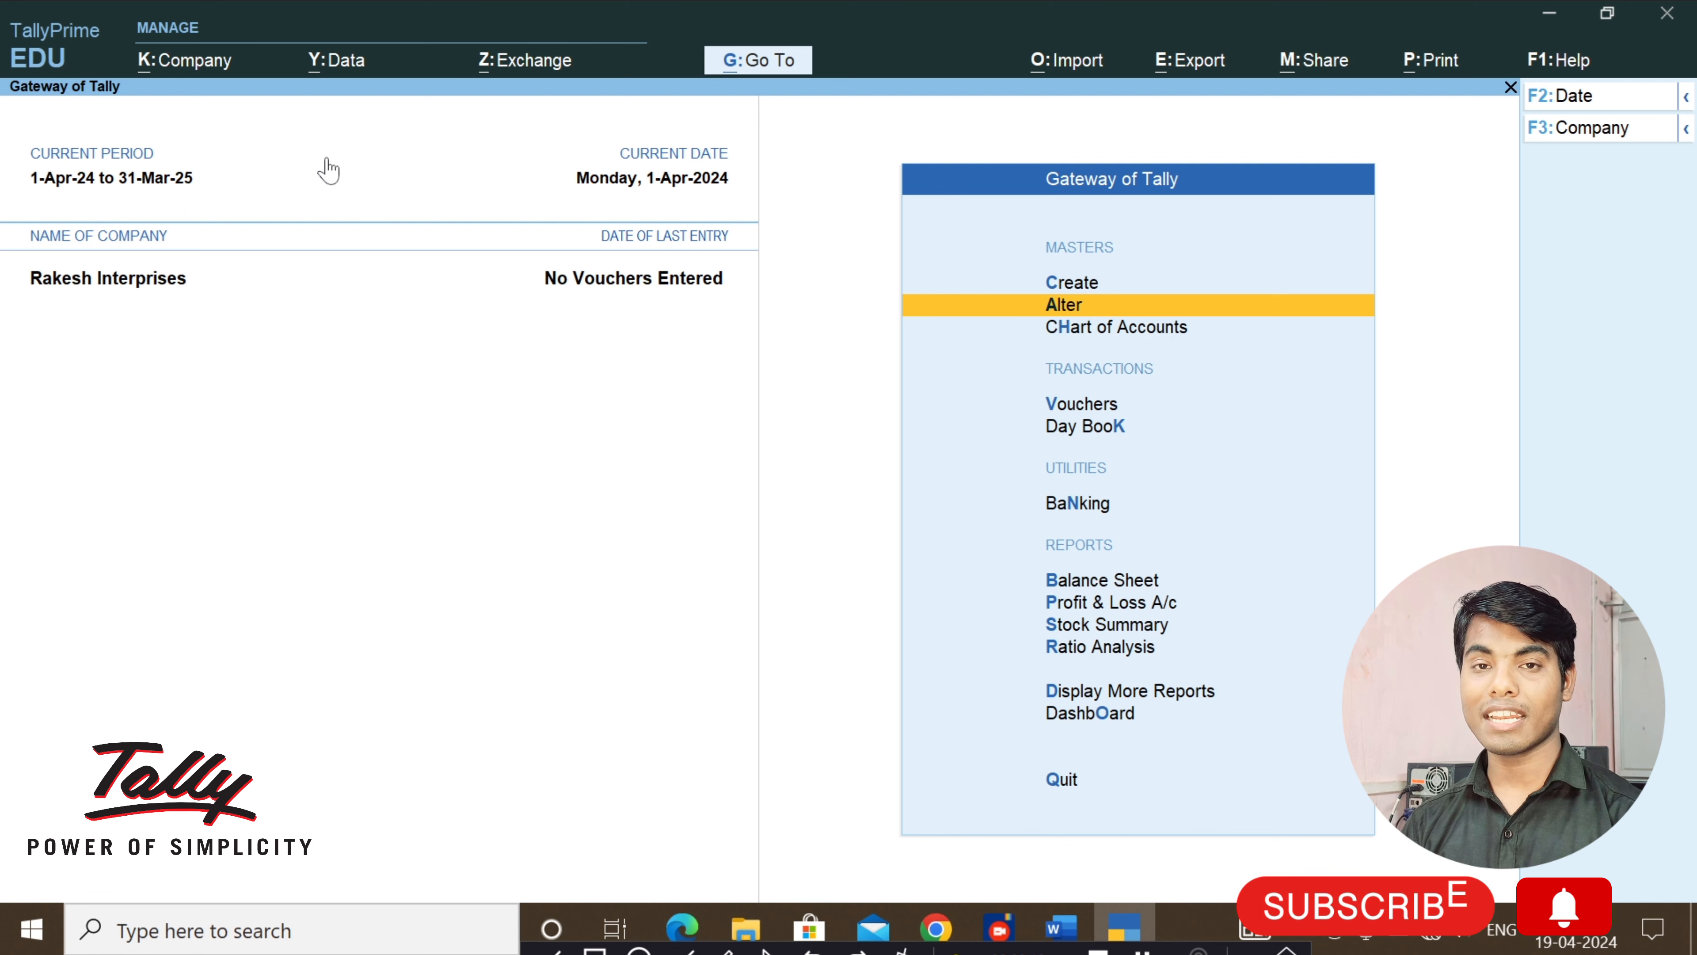
key("Return")
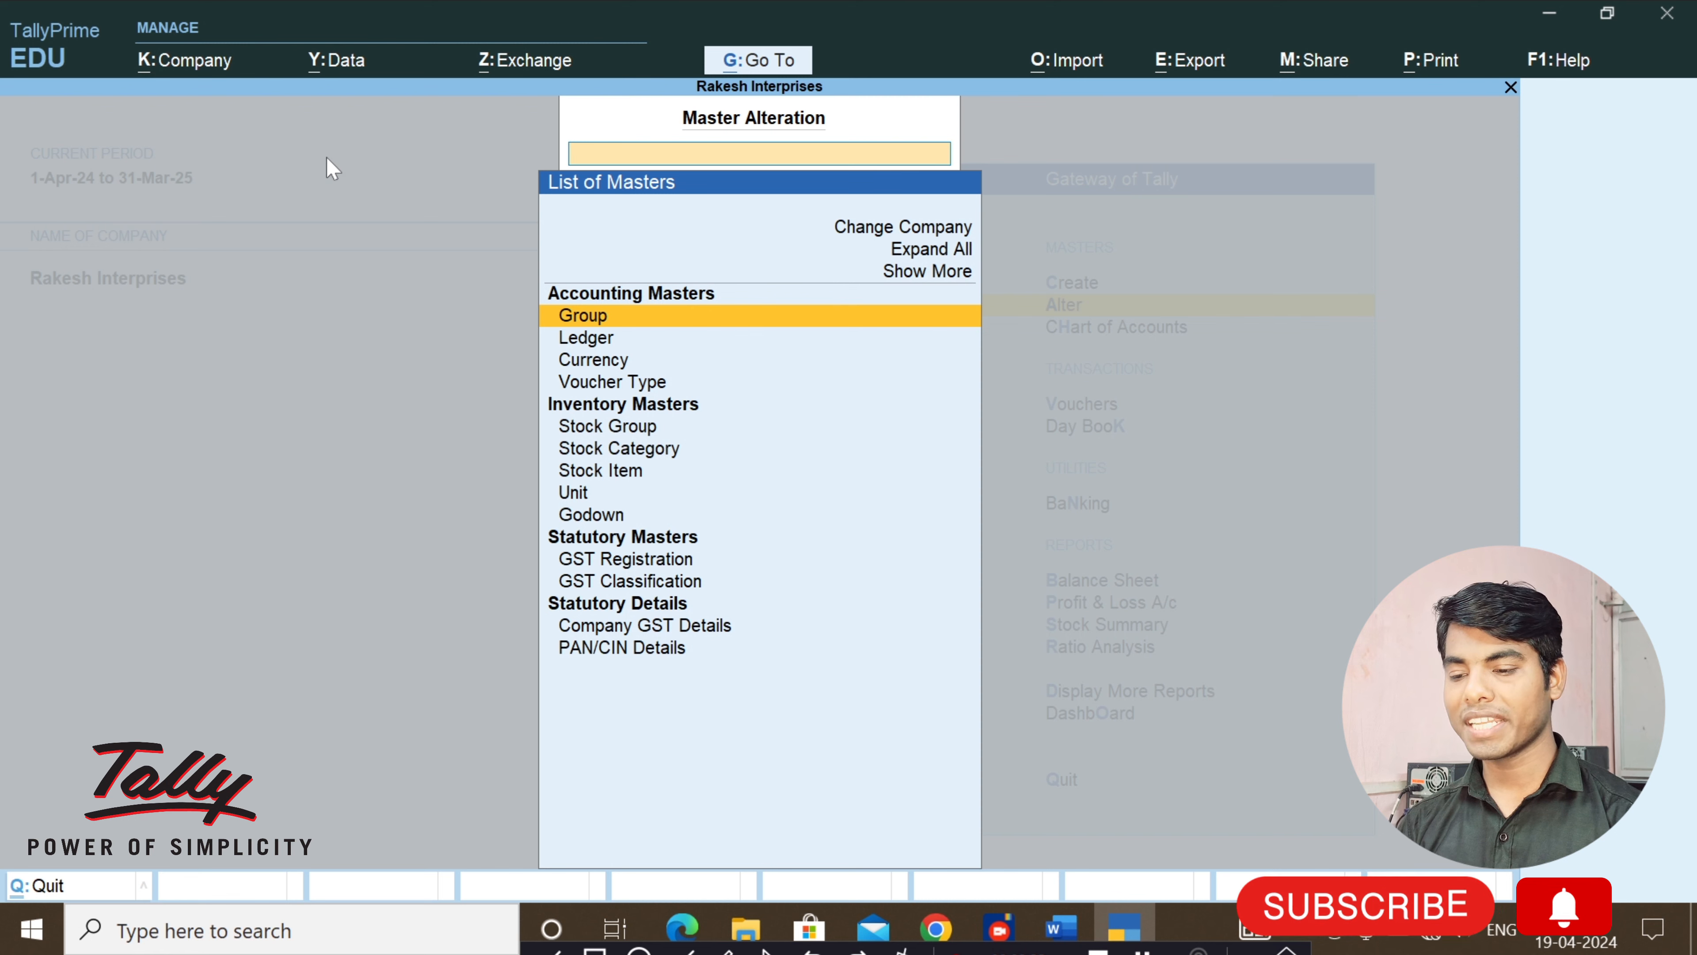
key("Return")
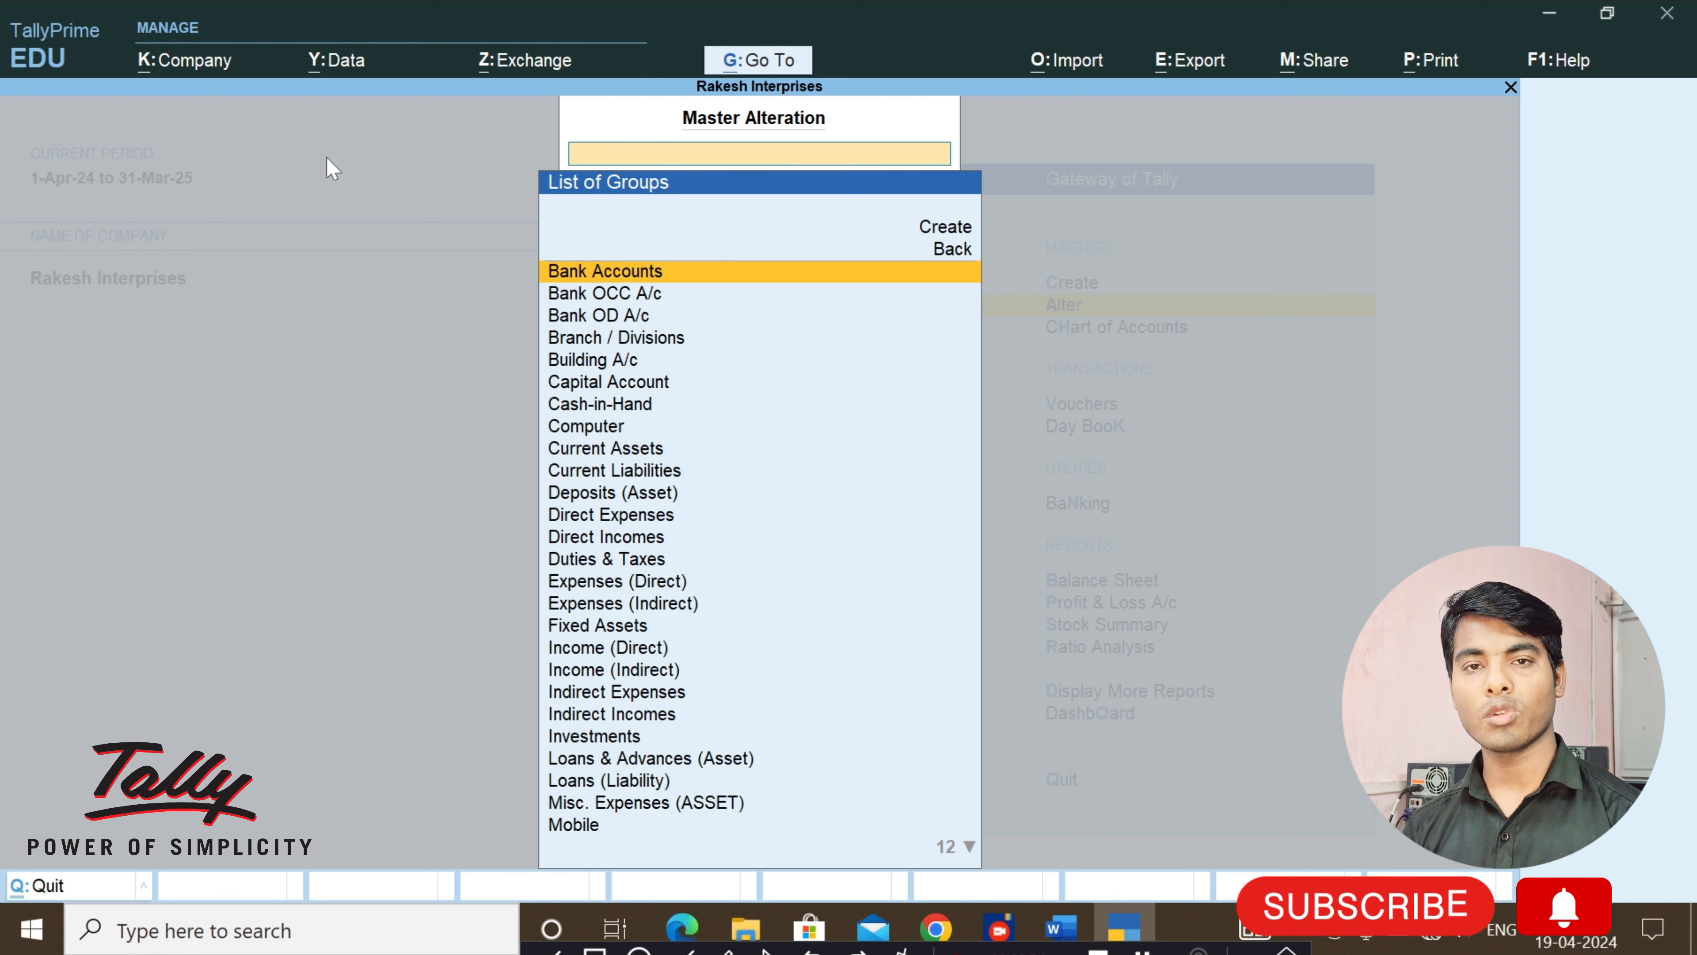
key("Down")
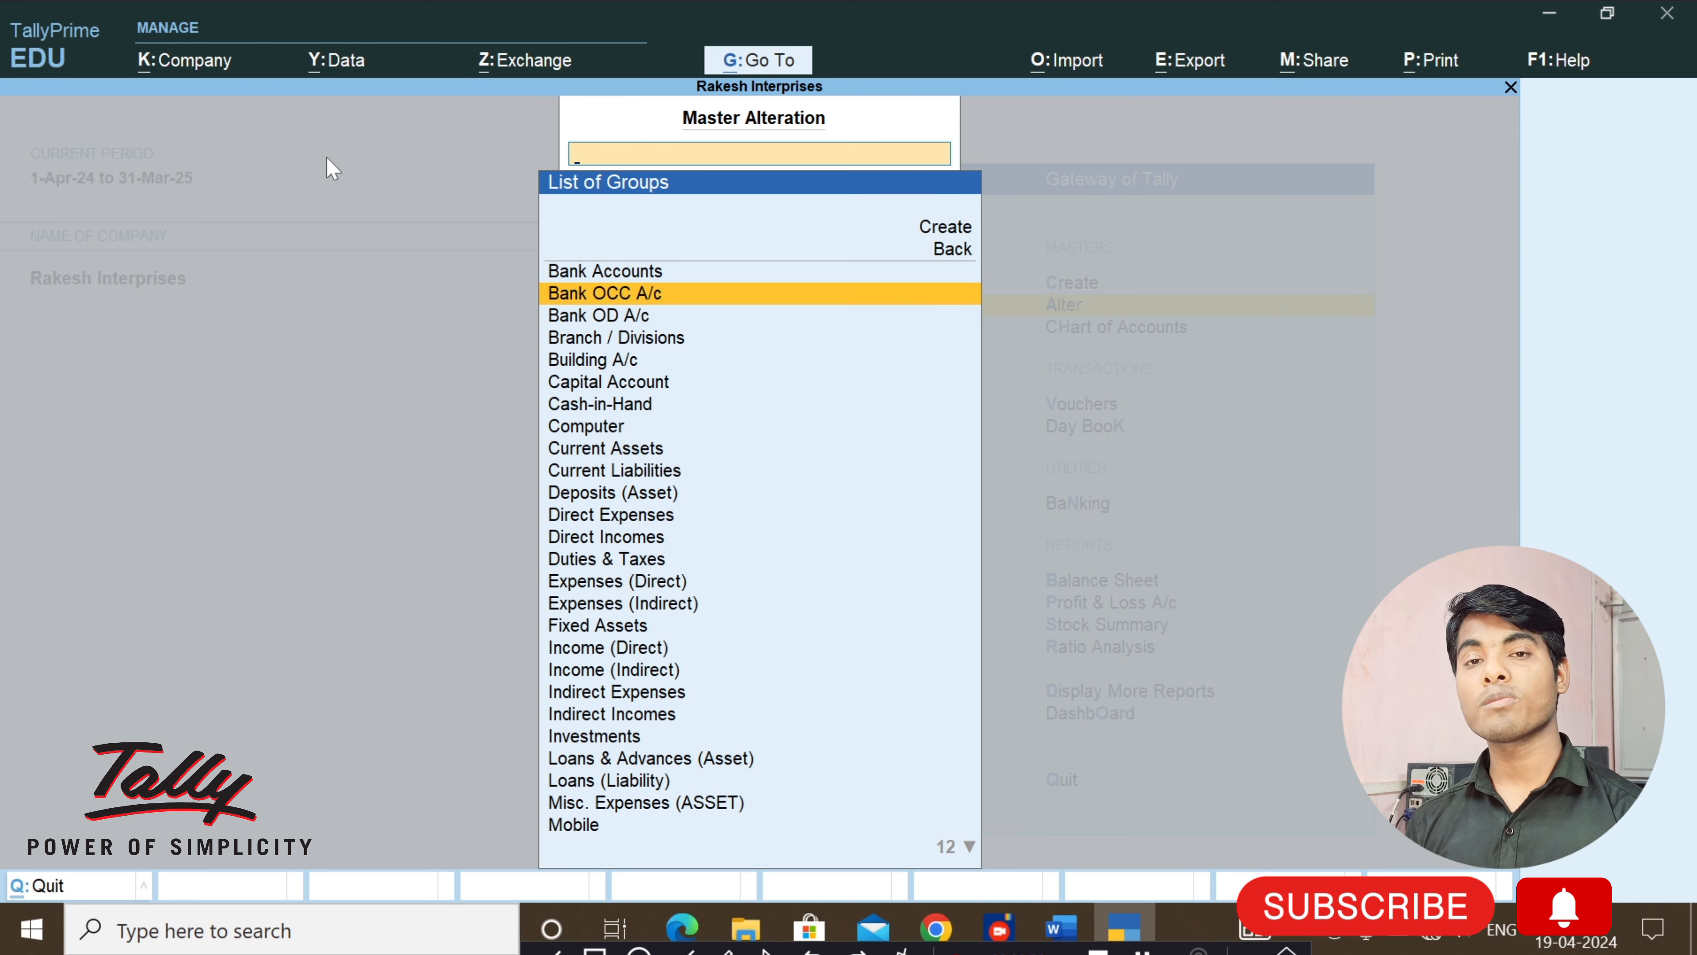
key("Down")
key("Down")
key("Down")
key("Down")
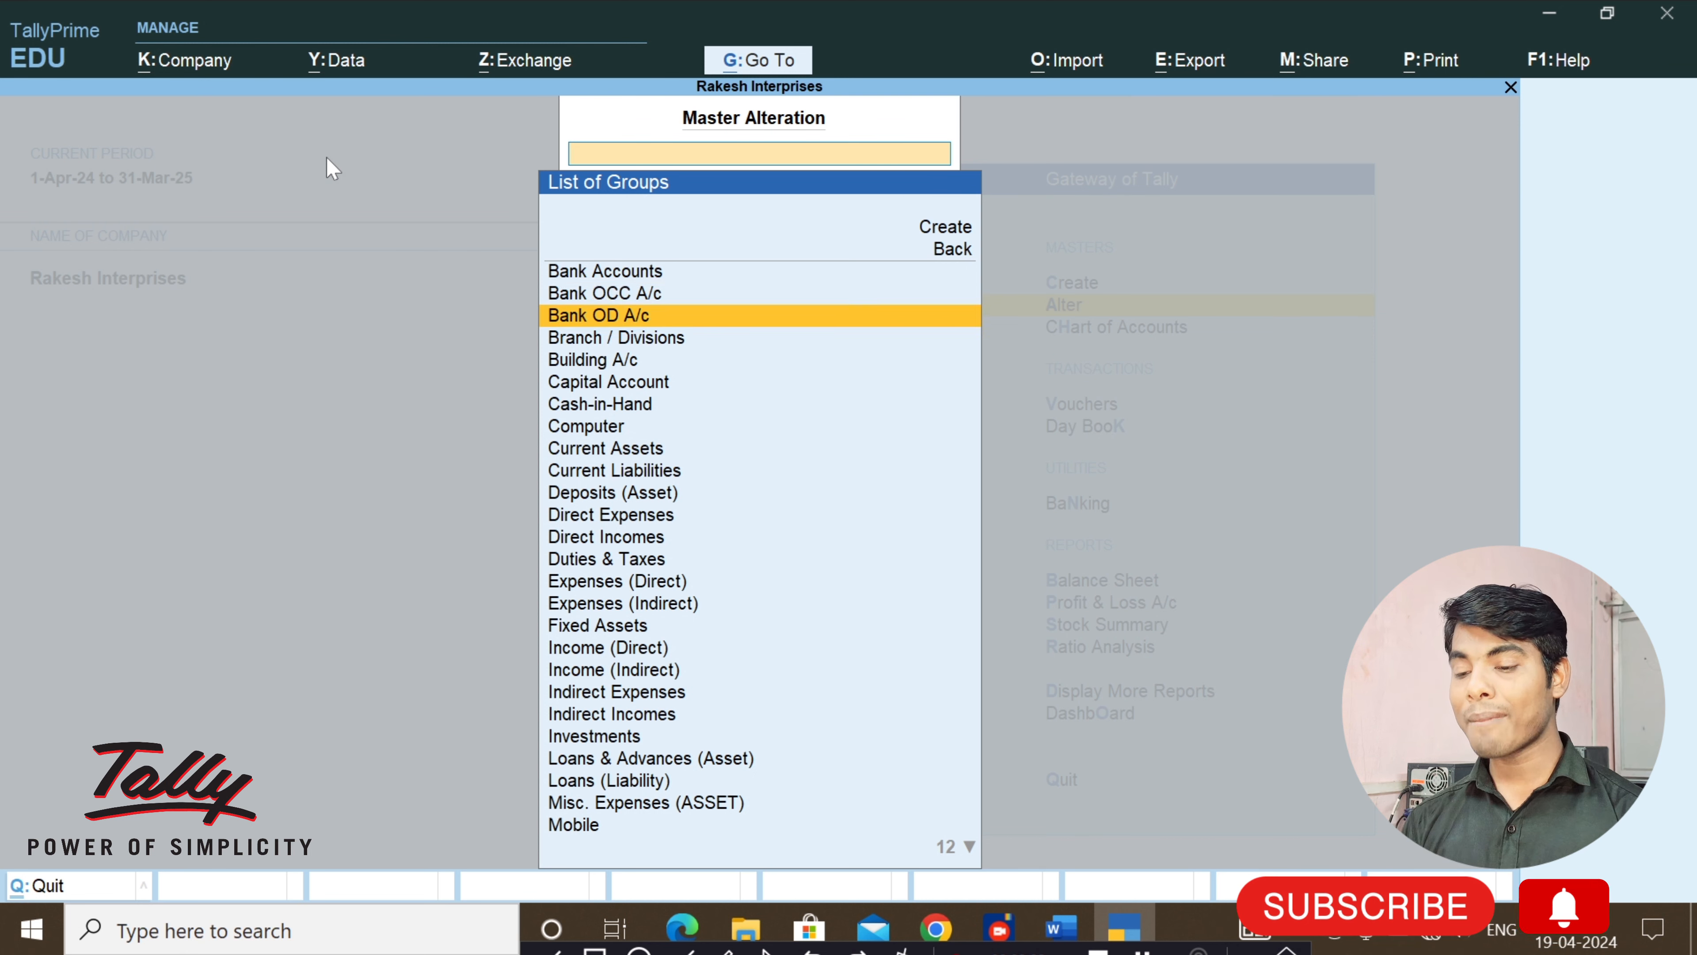
key("Down")
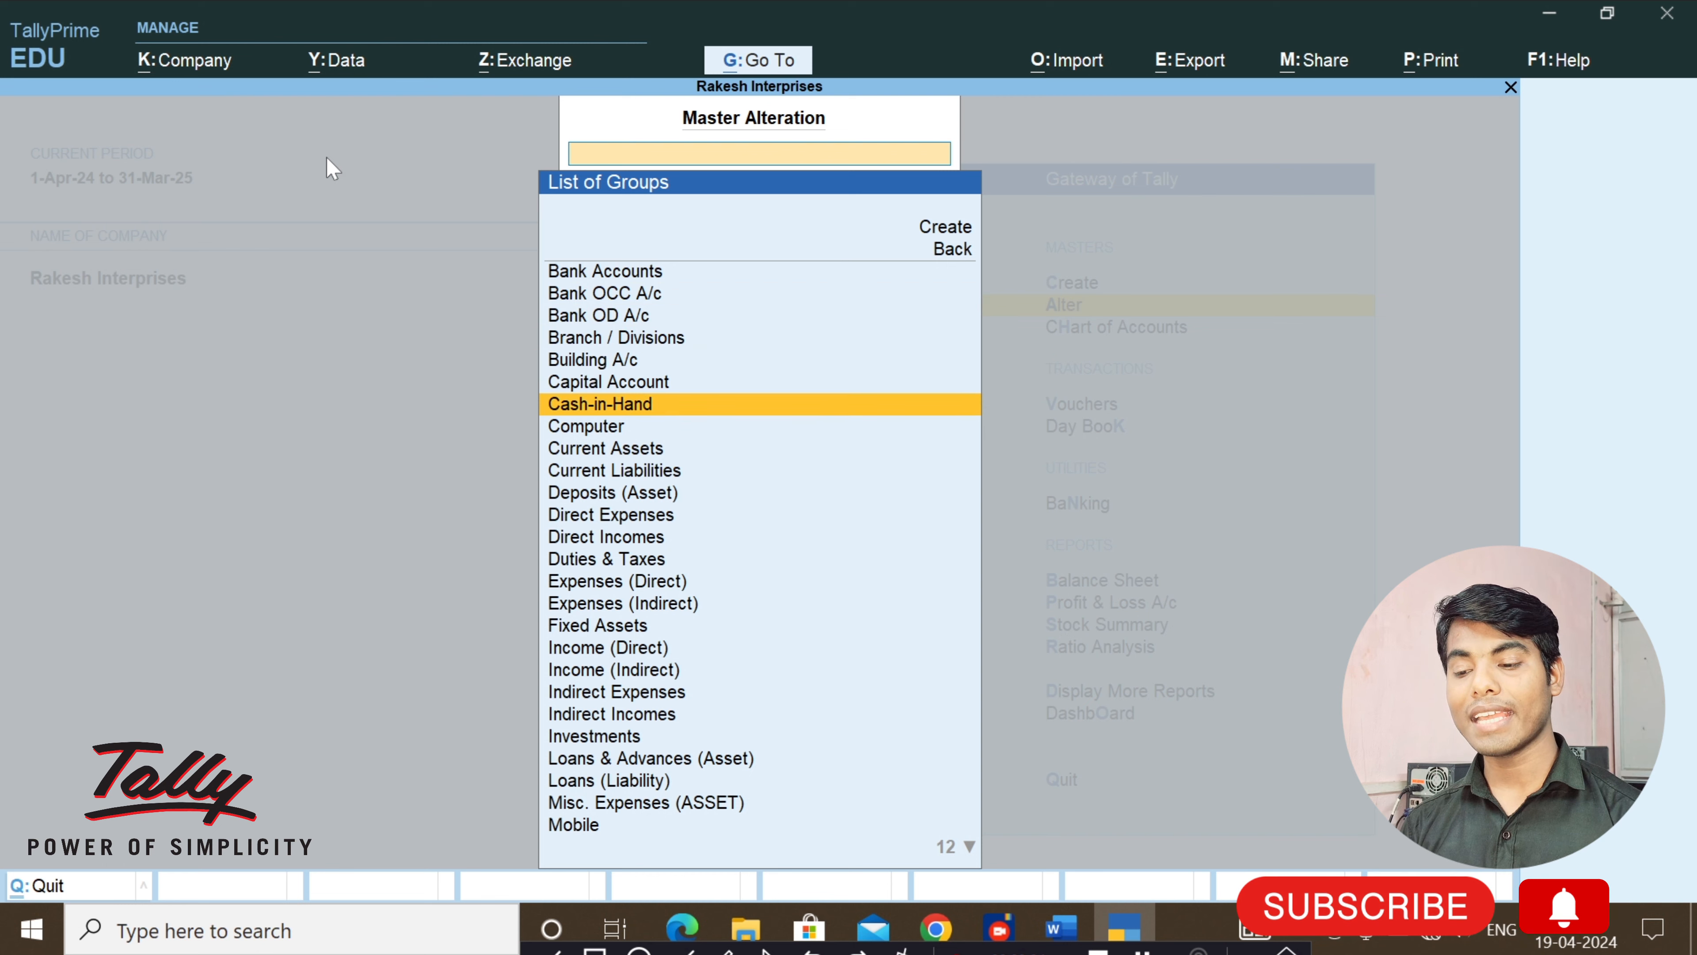
key("Up")
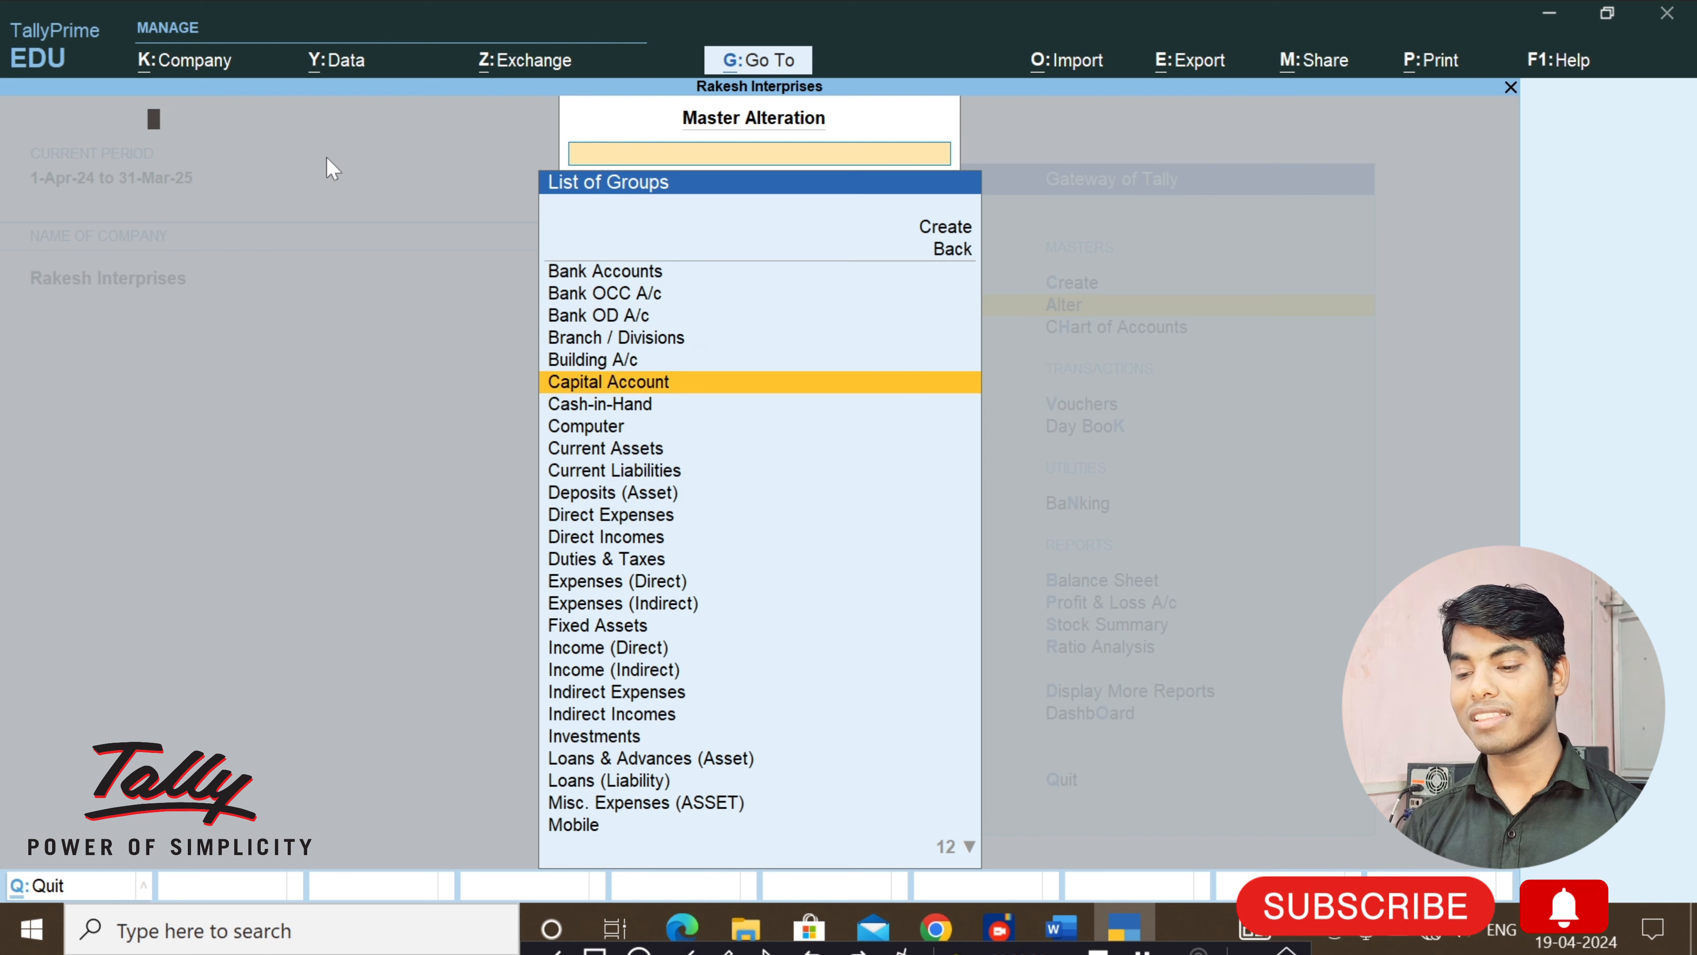
key("Return")
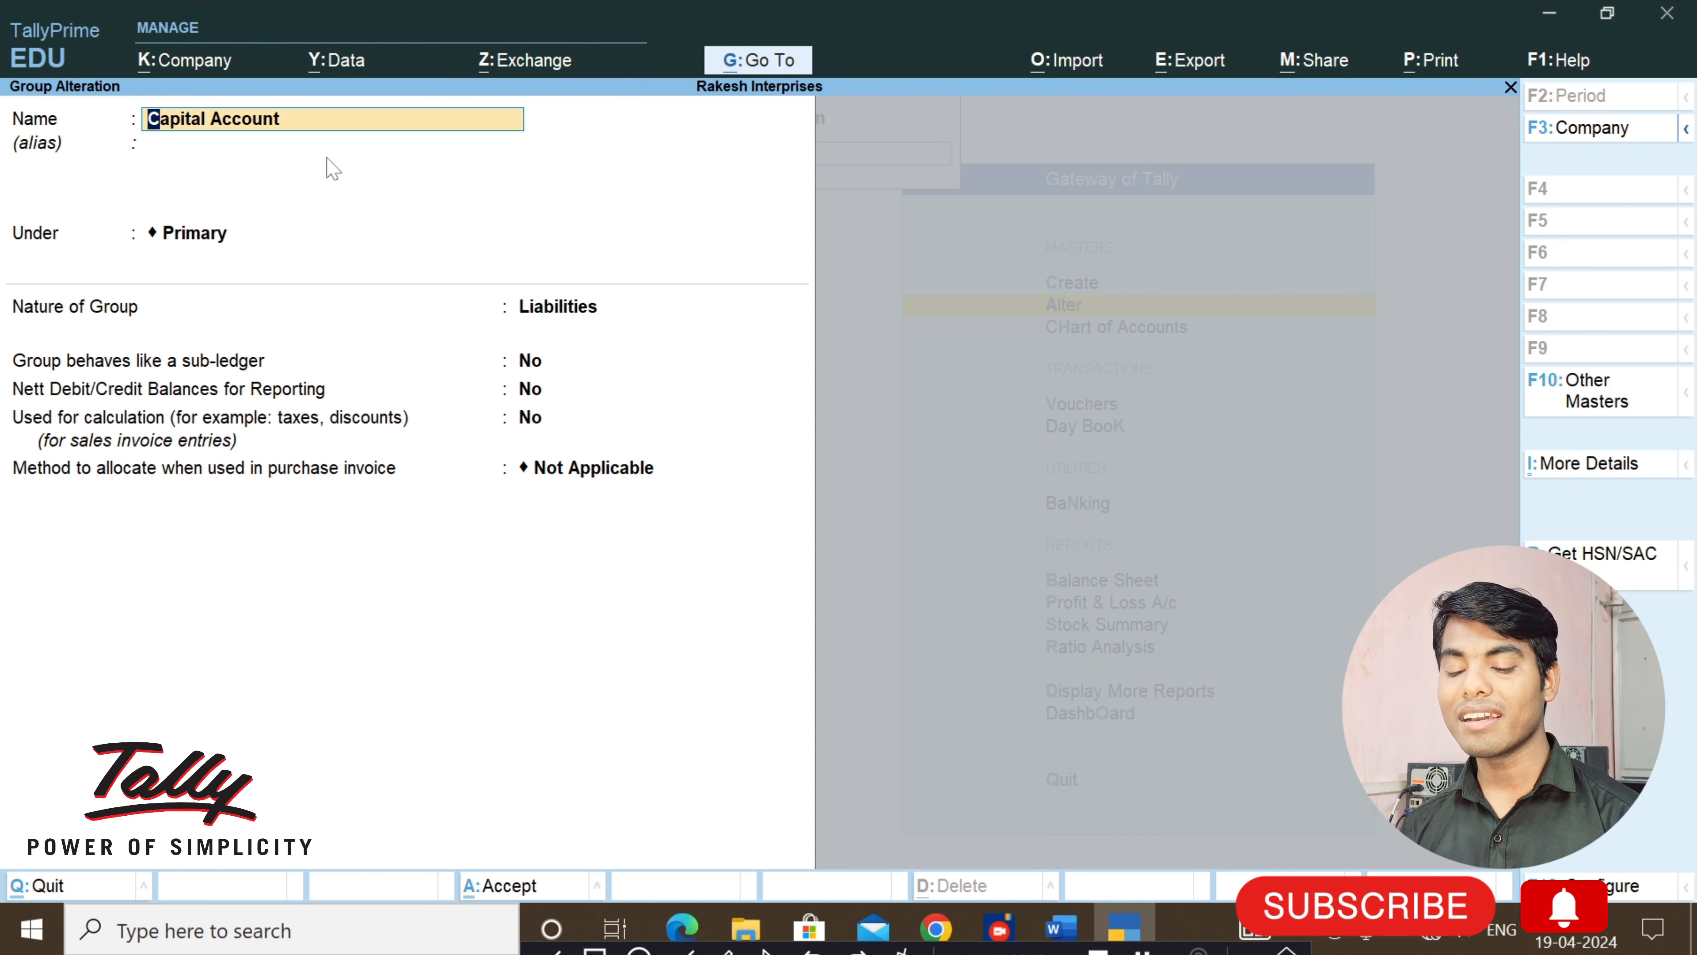
key("BackSpace")
key("Escape")
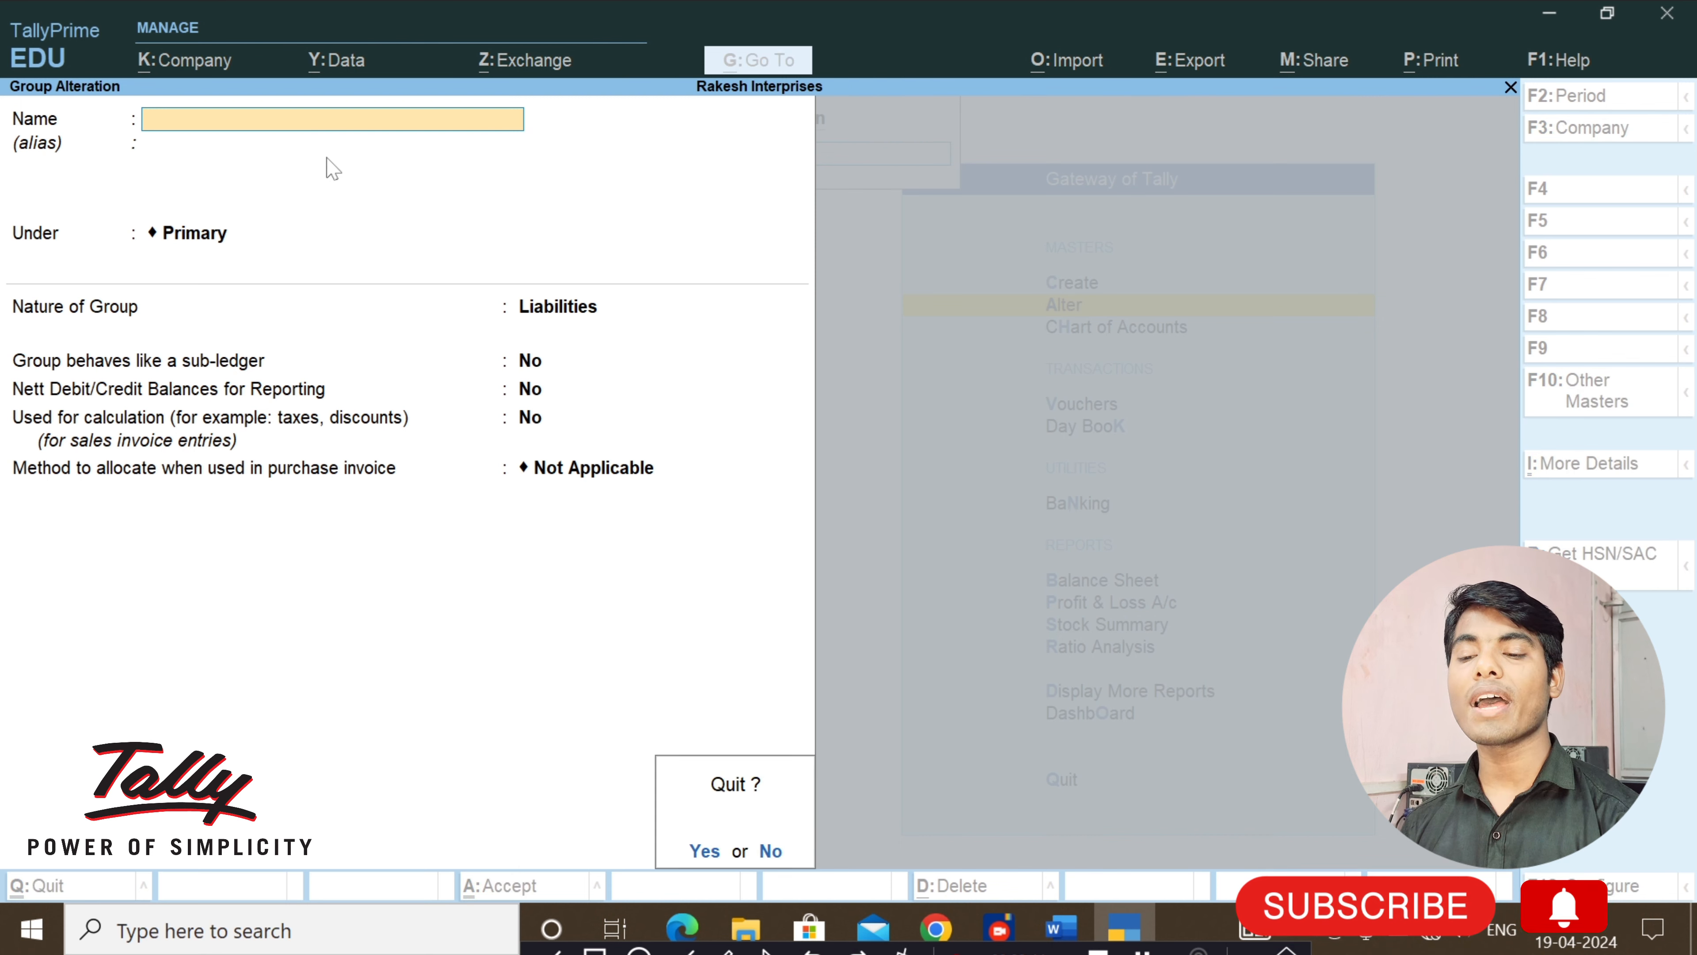
key("y")
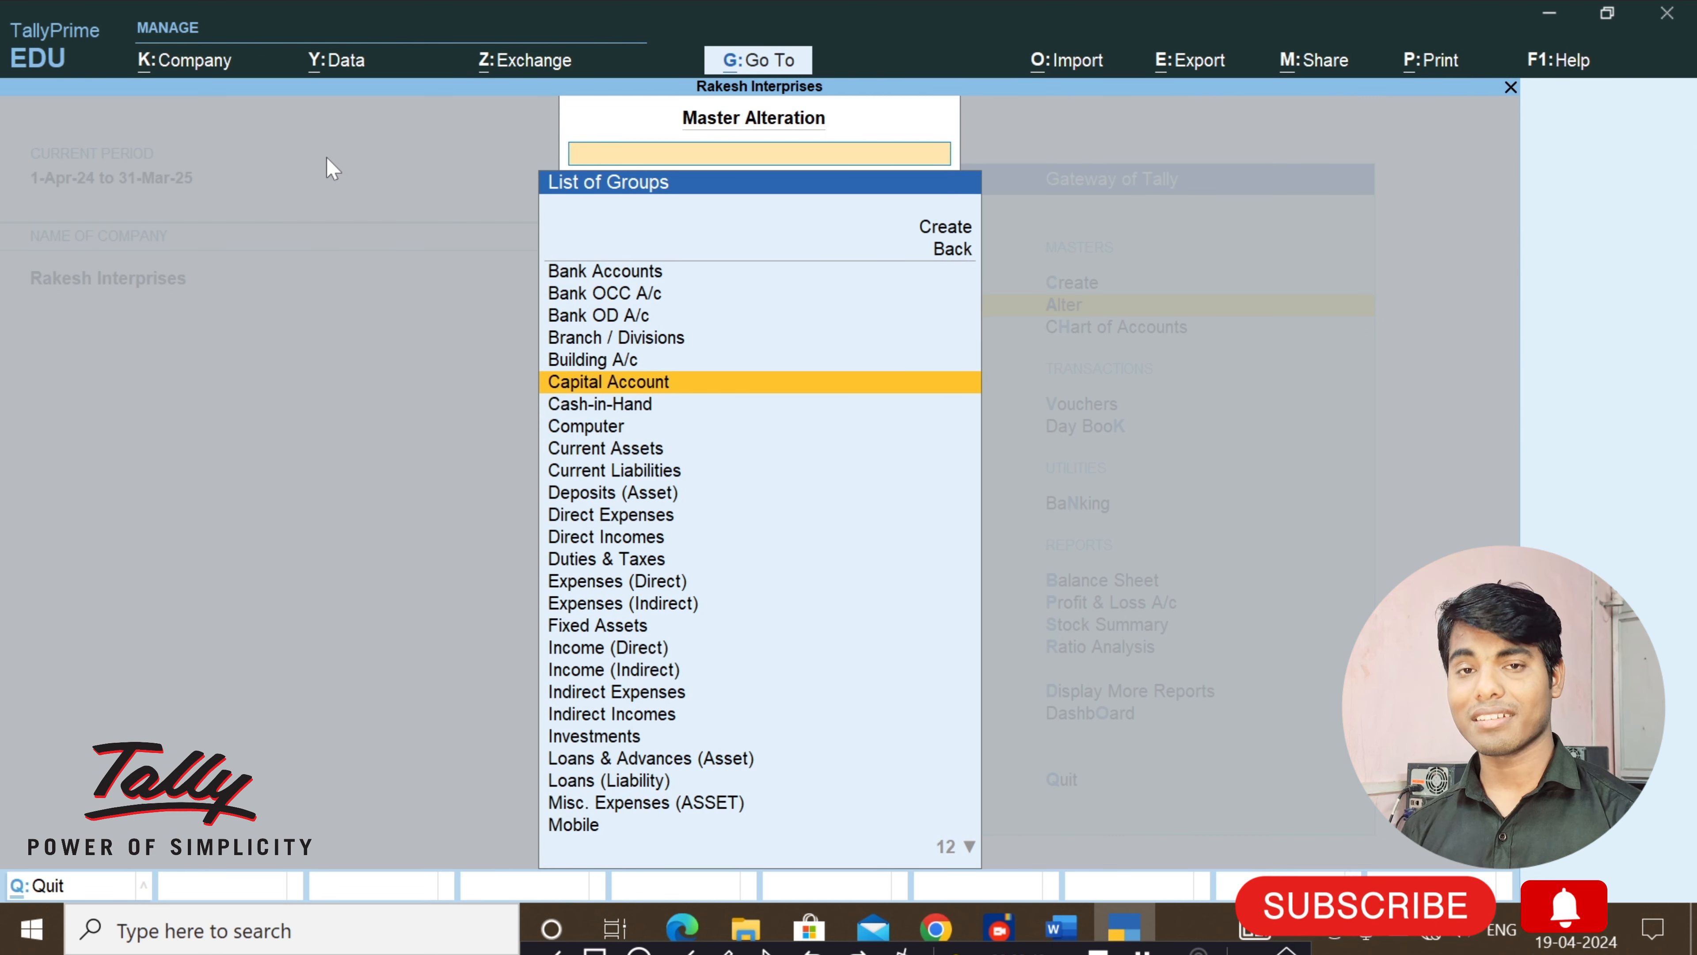
Open the Computer group for alteration and delete it, confirming the deletion.
key("Down")
key("Down")
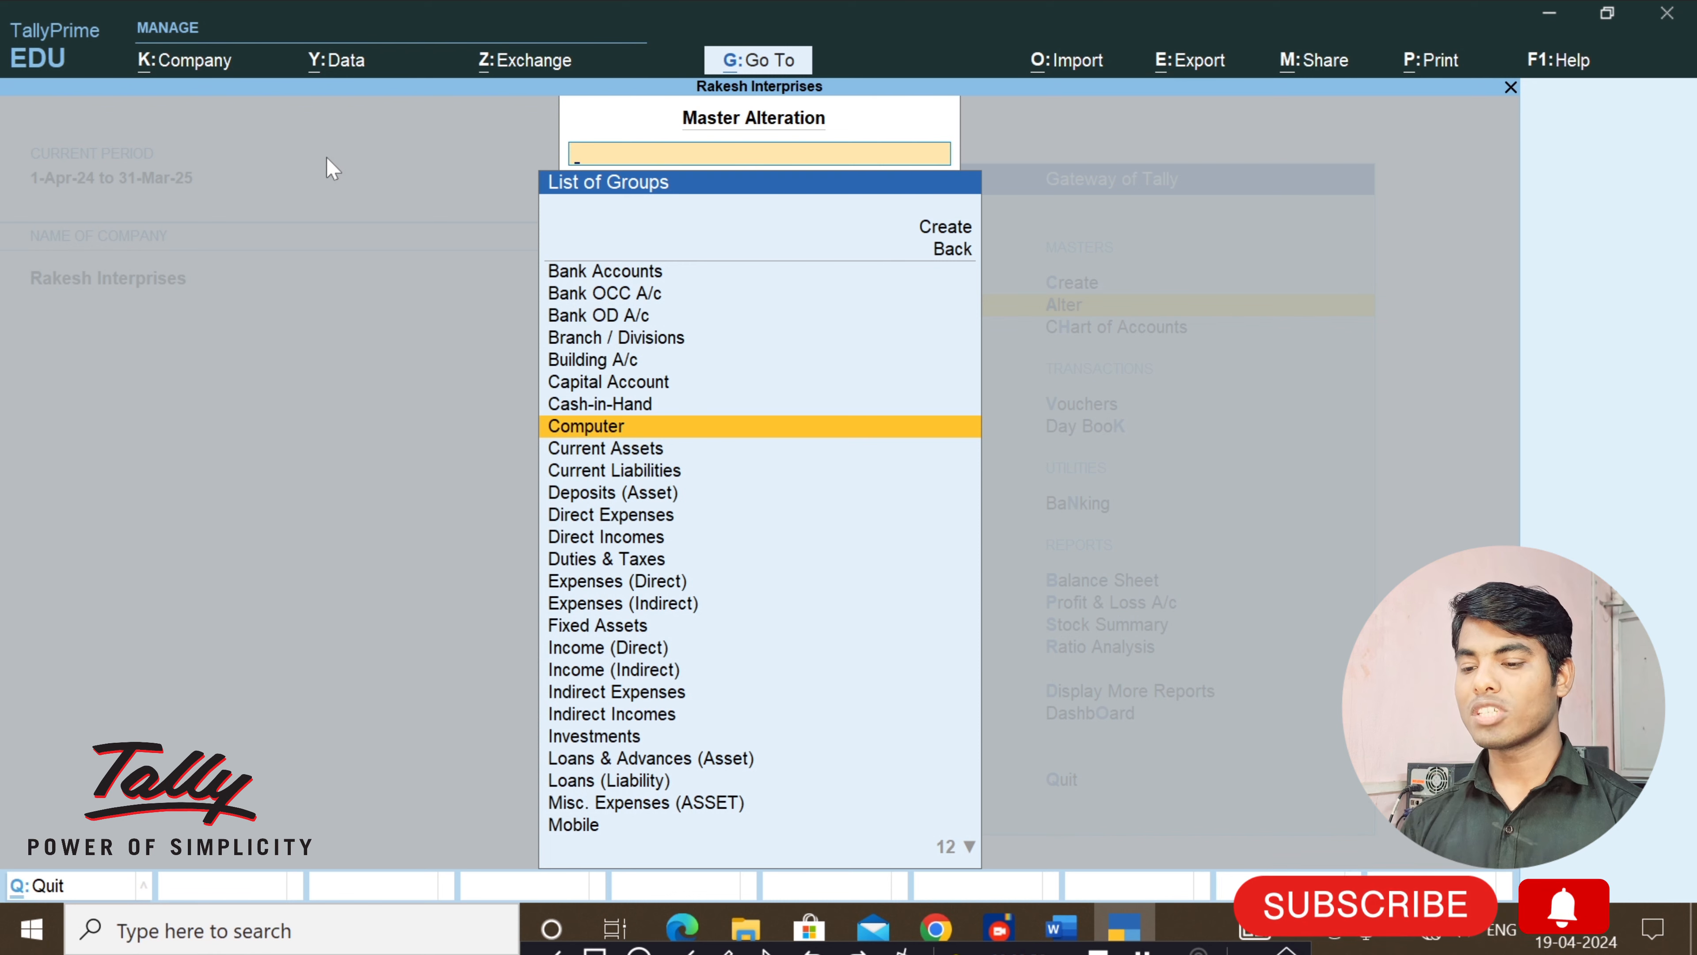
key("Return")
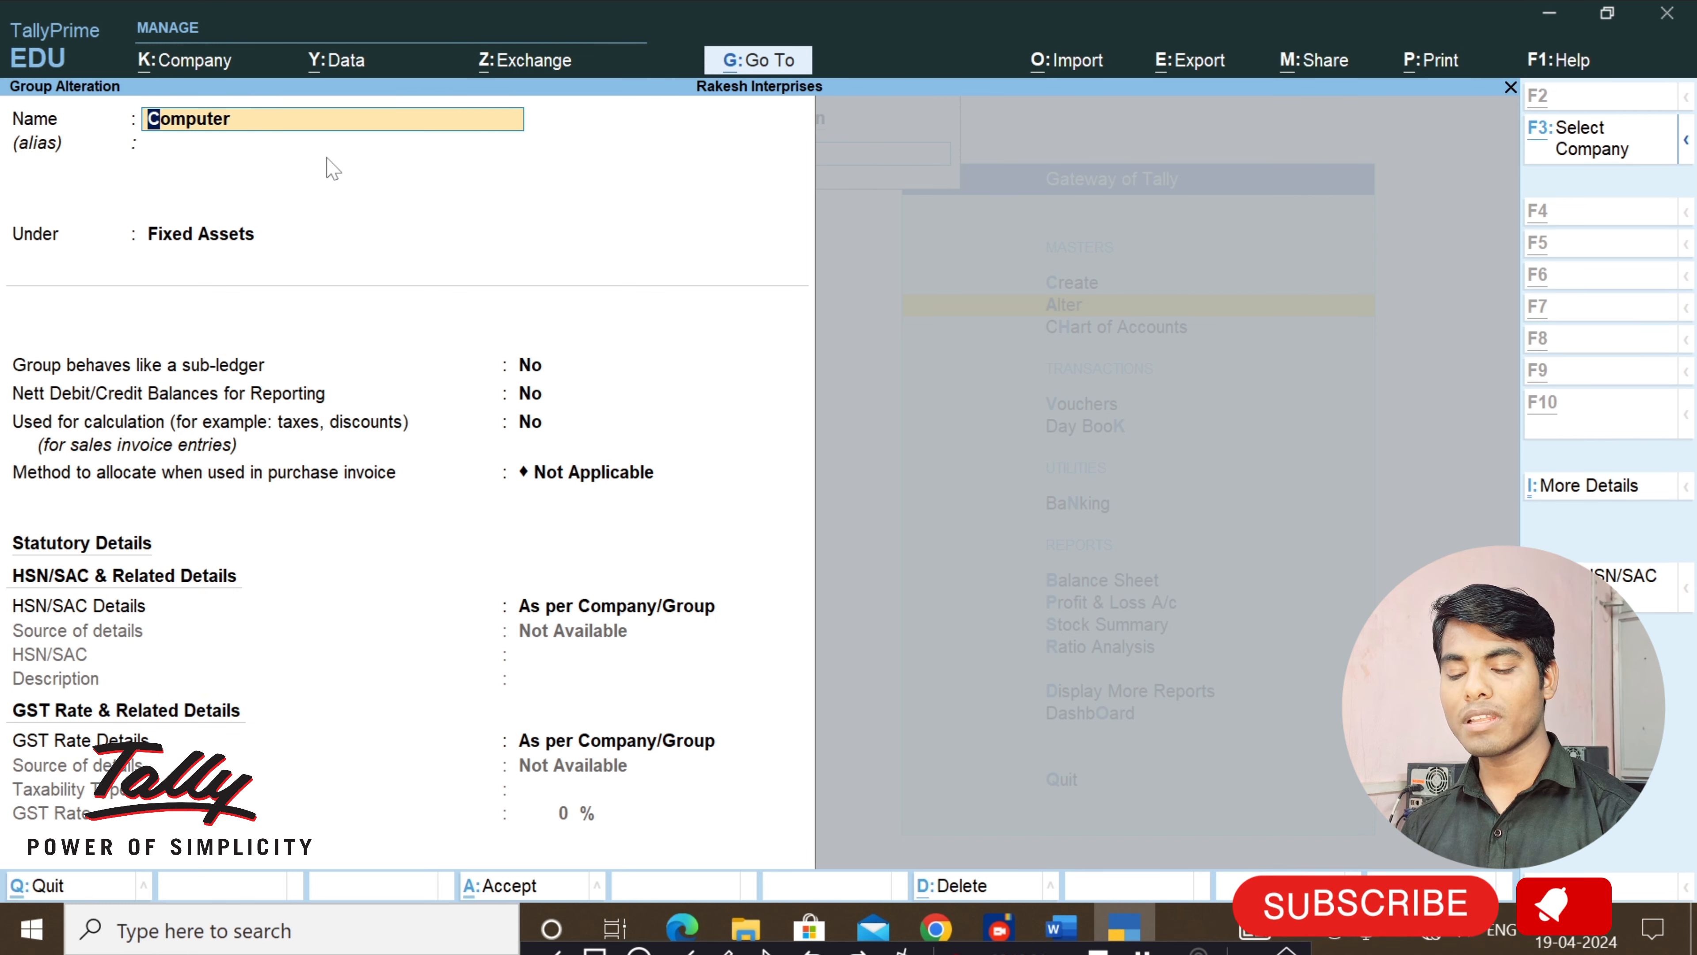
key("alt+d")
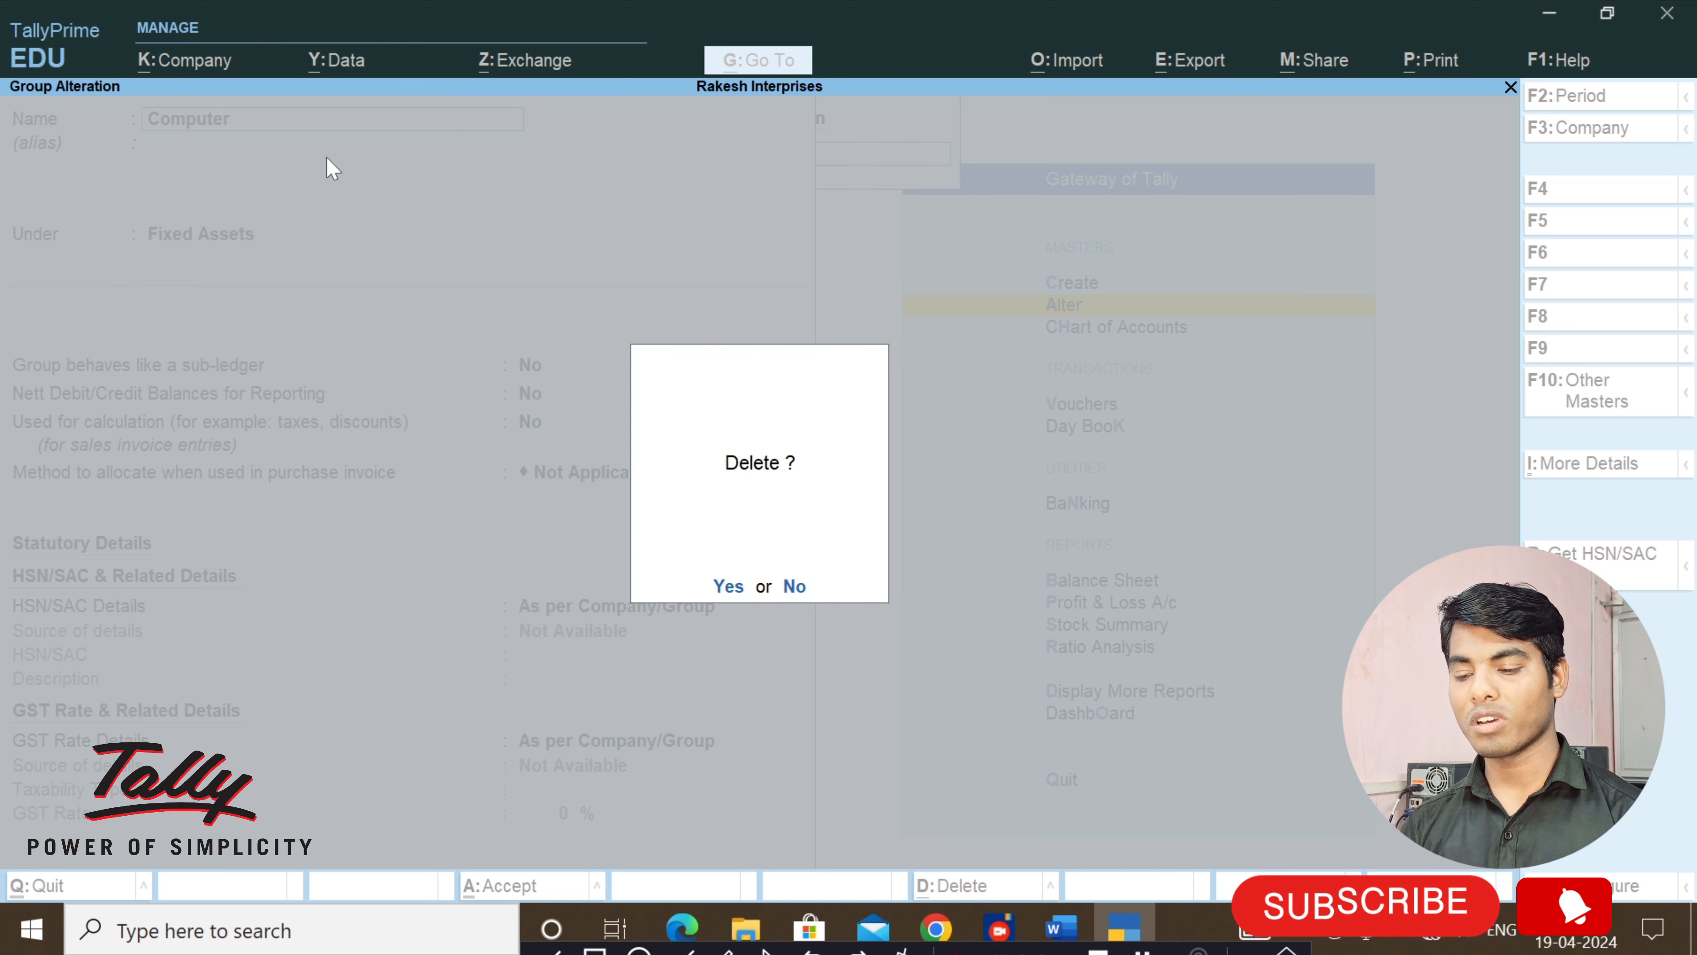
key("y")
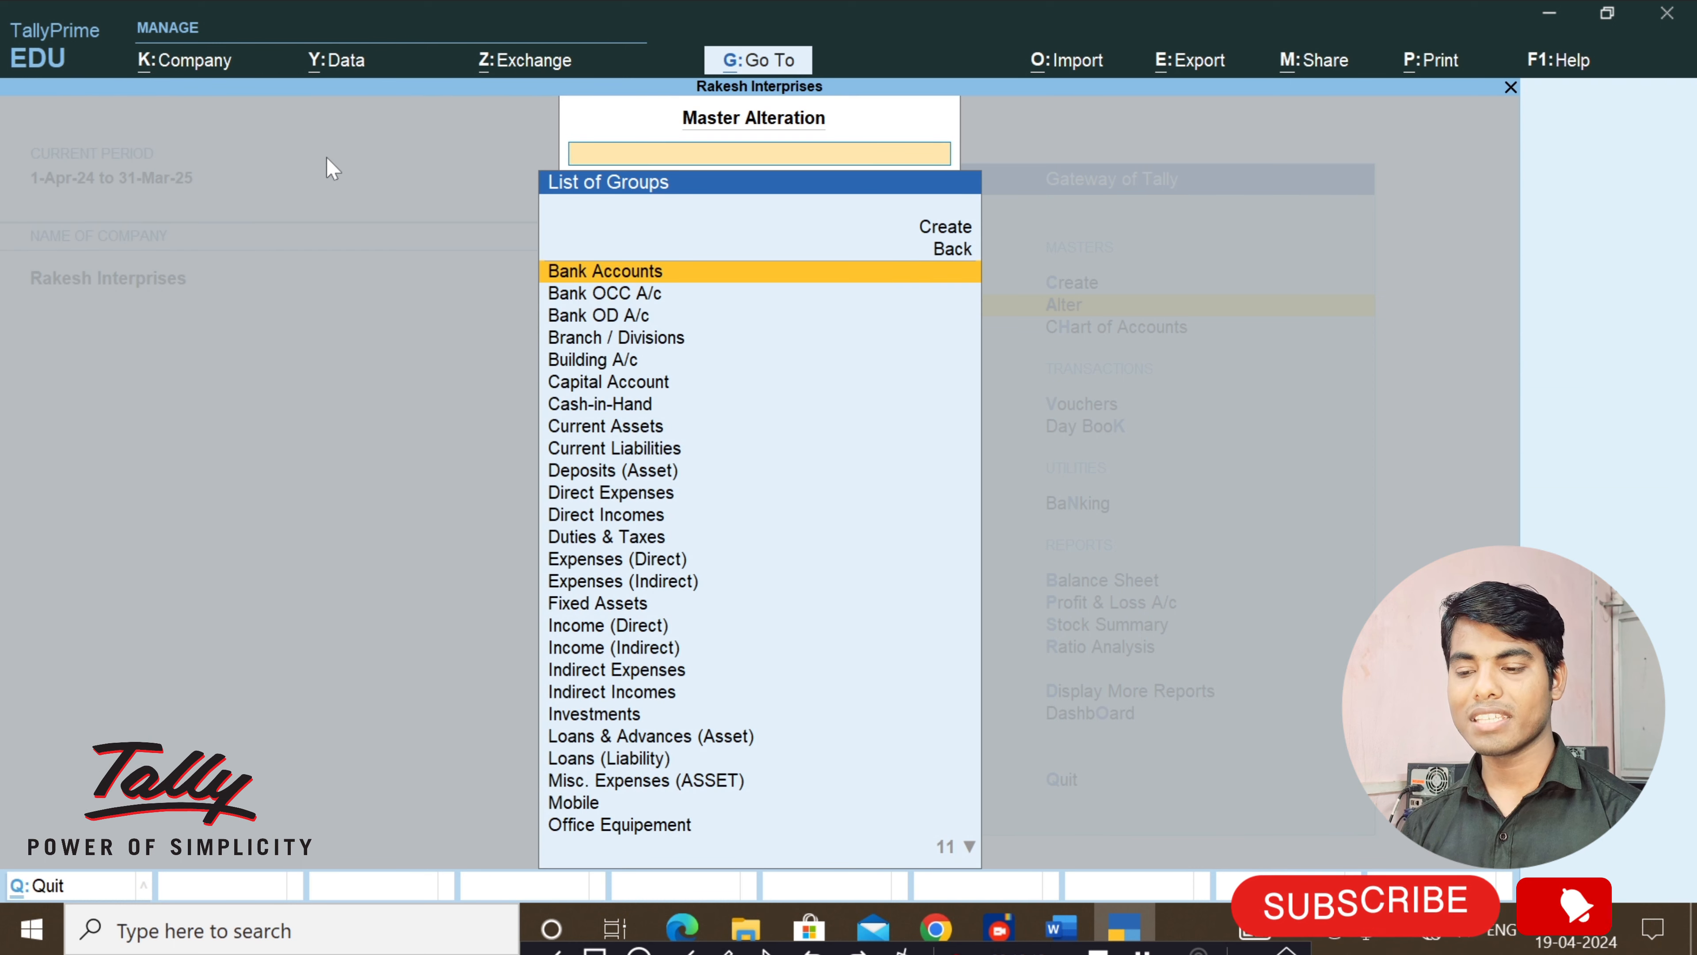
Open the Mobile group for alteration and delete it, confirming the deletion.
key("Down")
key("Down")
key("Down")
key("Down")
key("Down")
key("Down")
key("Down")
key("Down")
key("Down")
key("Down")
key("Down")
key("Down")
key("Down")
key("Down")
key("Down")
key("Down")
key("Down")
key("Down")
key("Down")
key("Down")
key("Down")
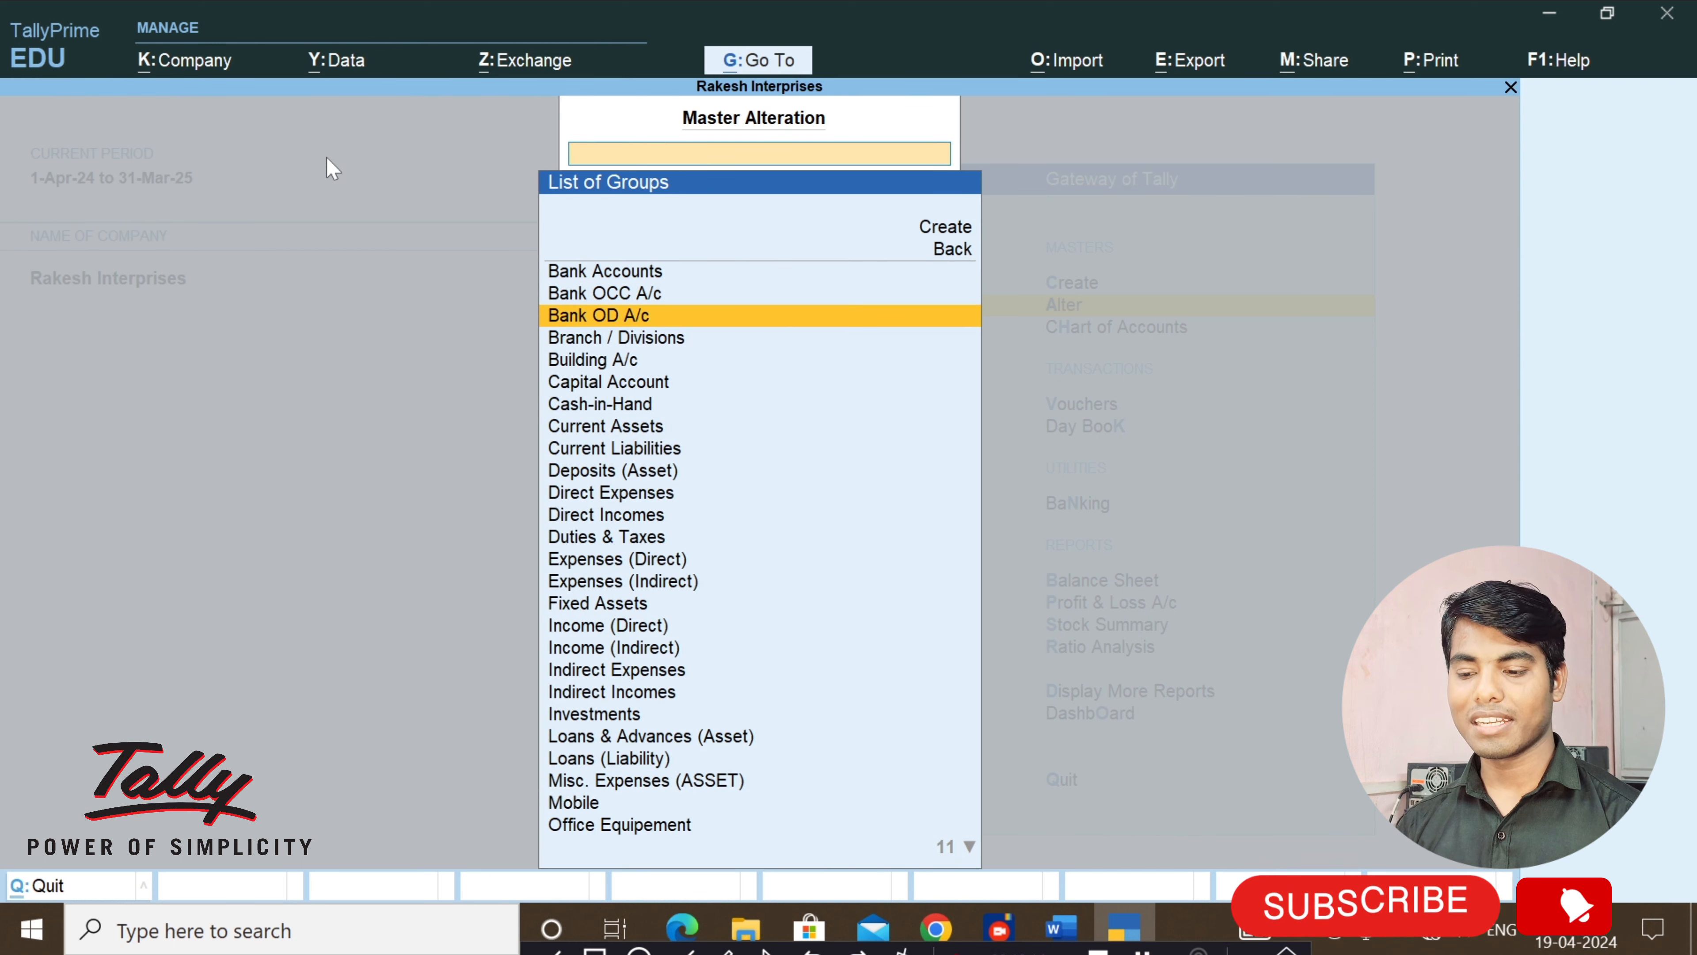
key("Up")
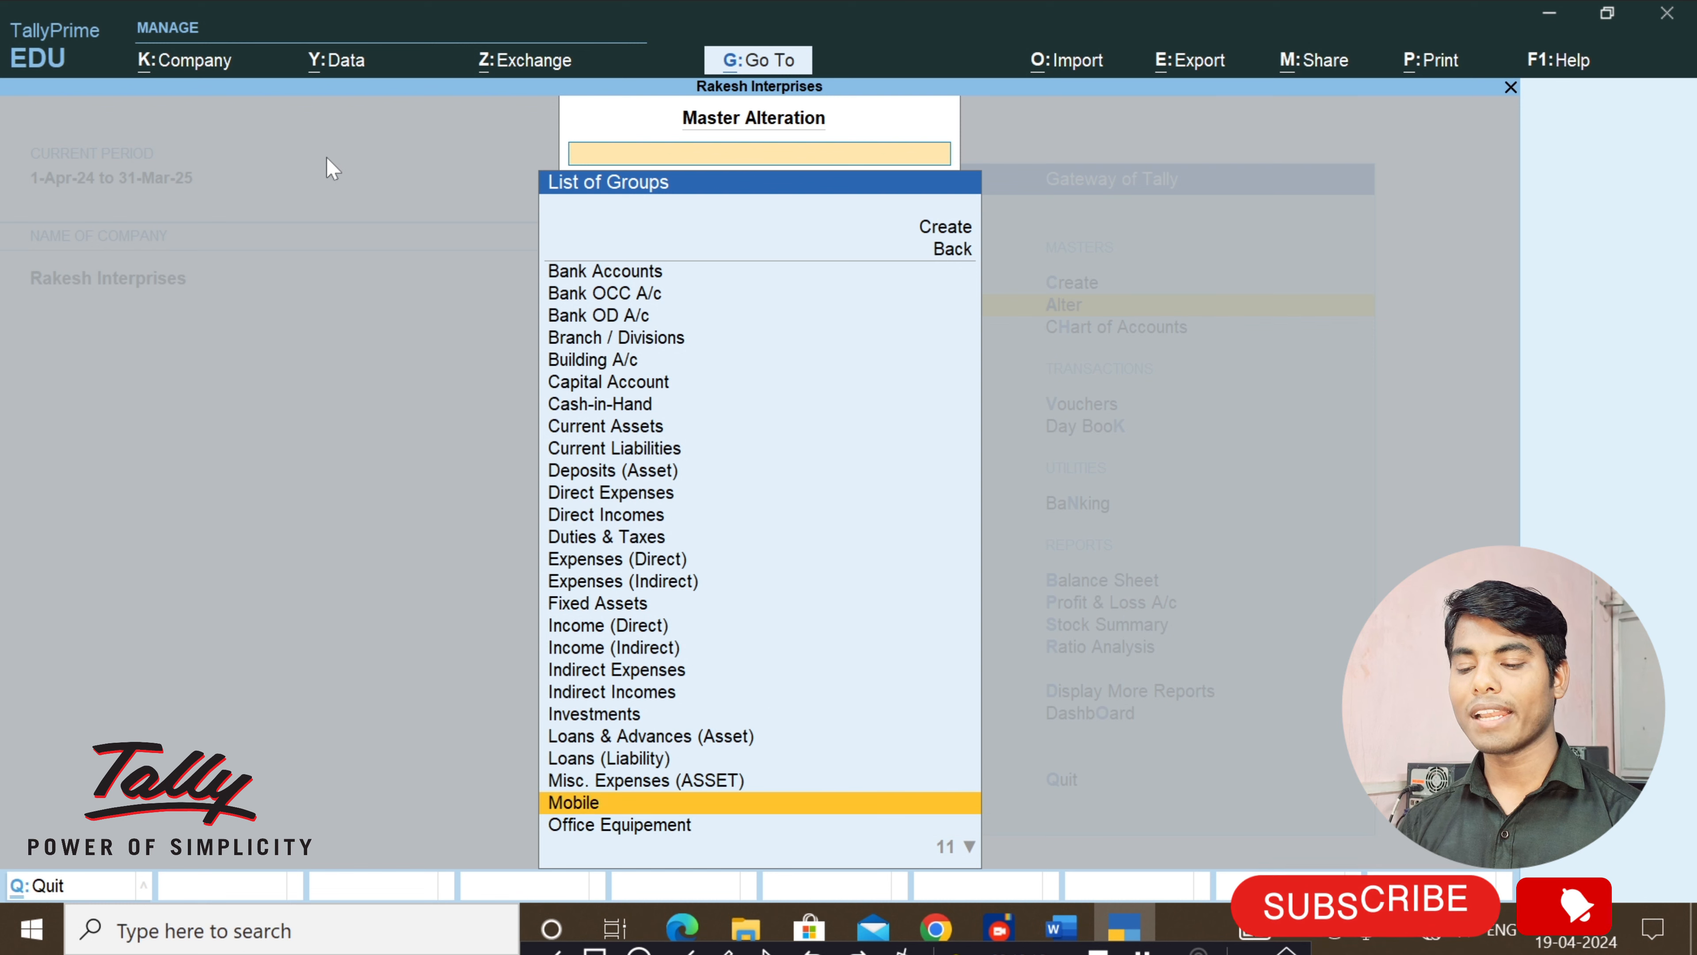
key("Return")
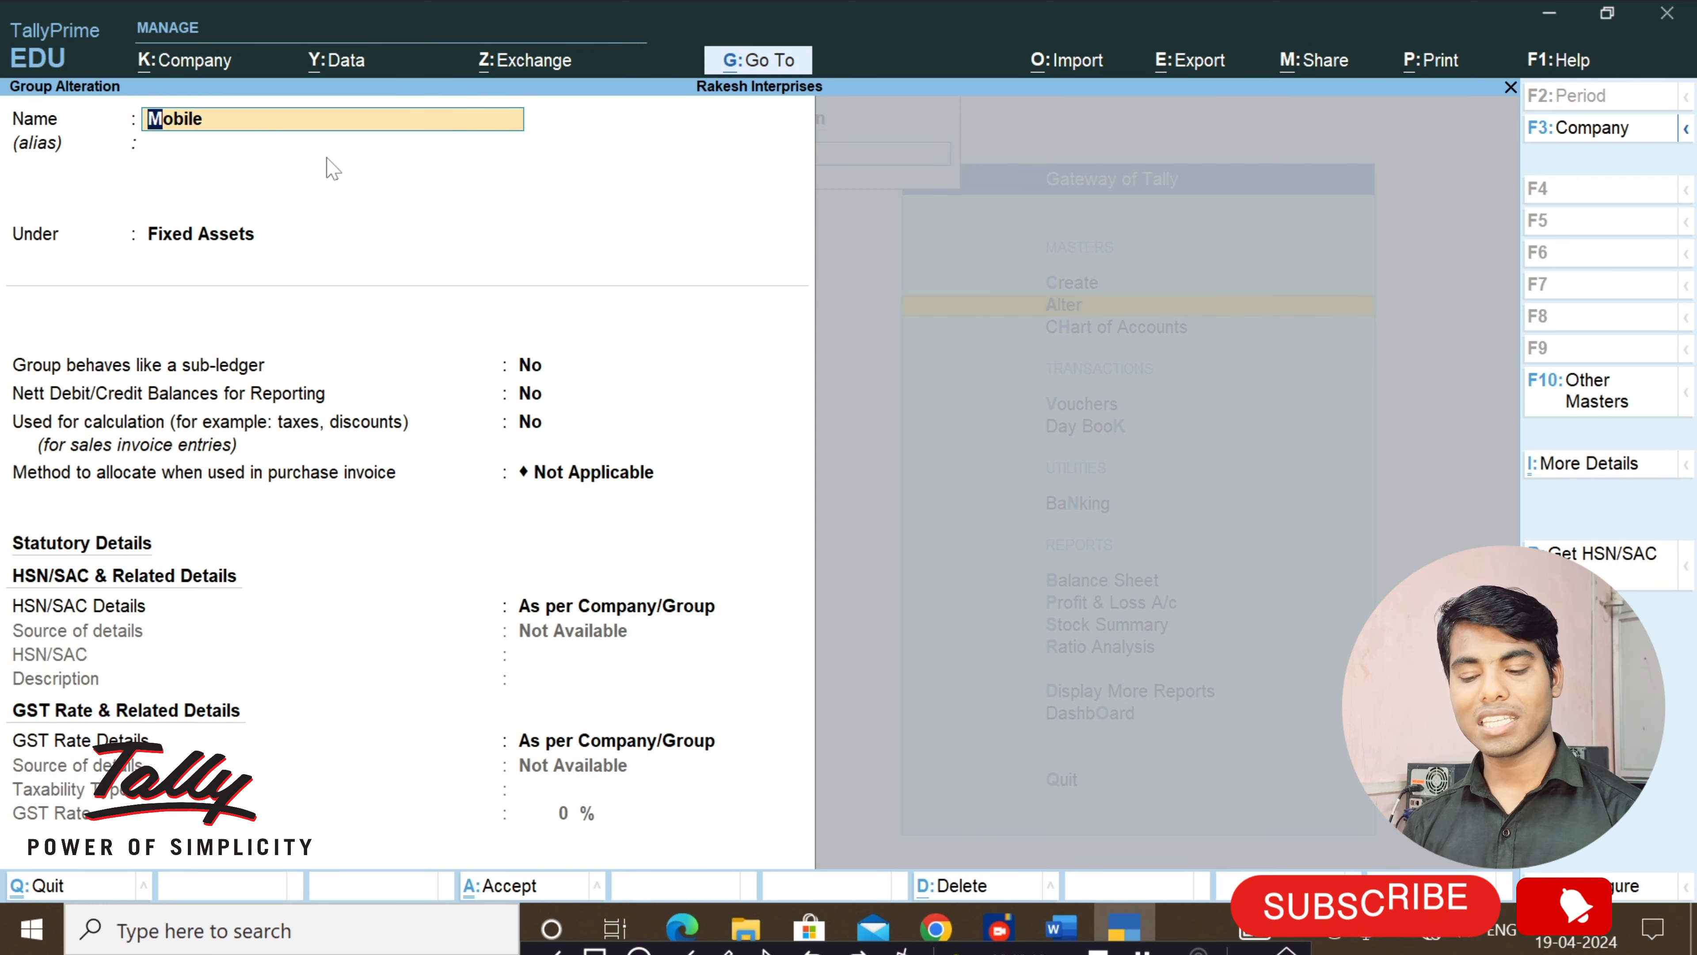
key("alt+d")
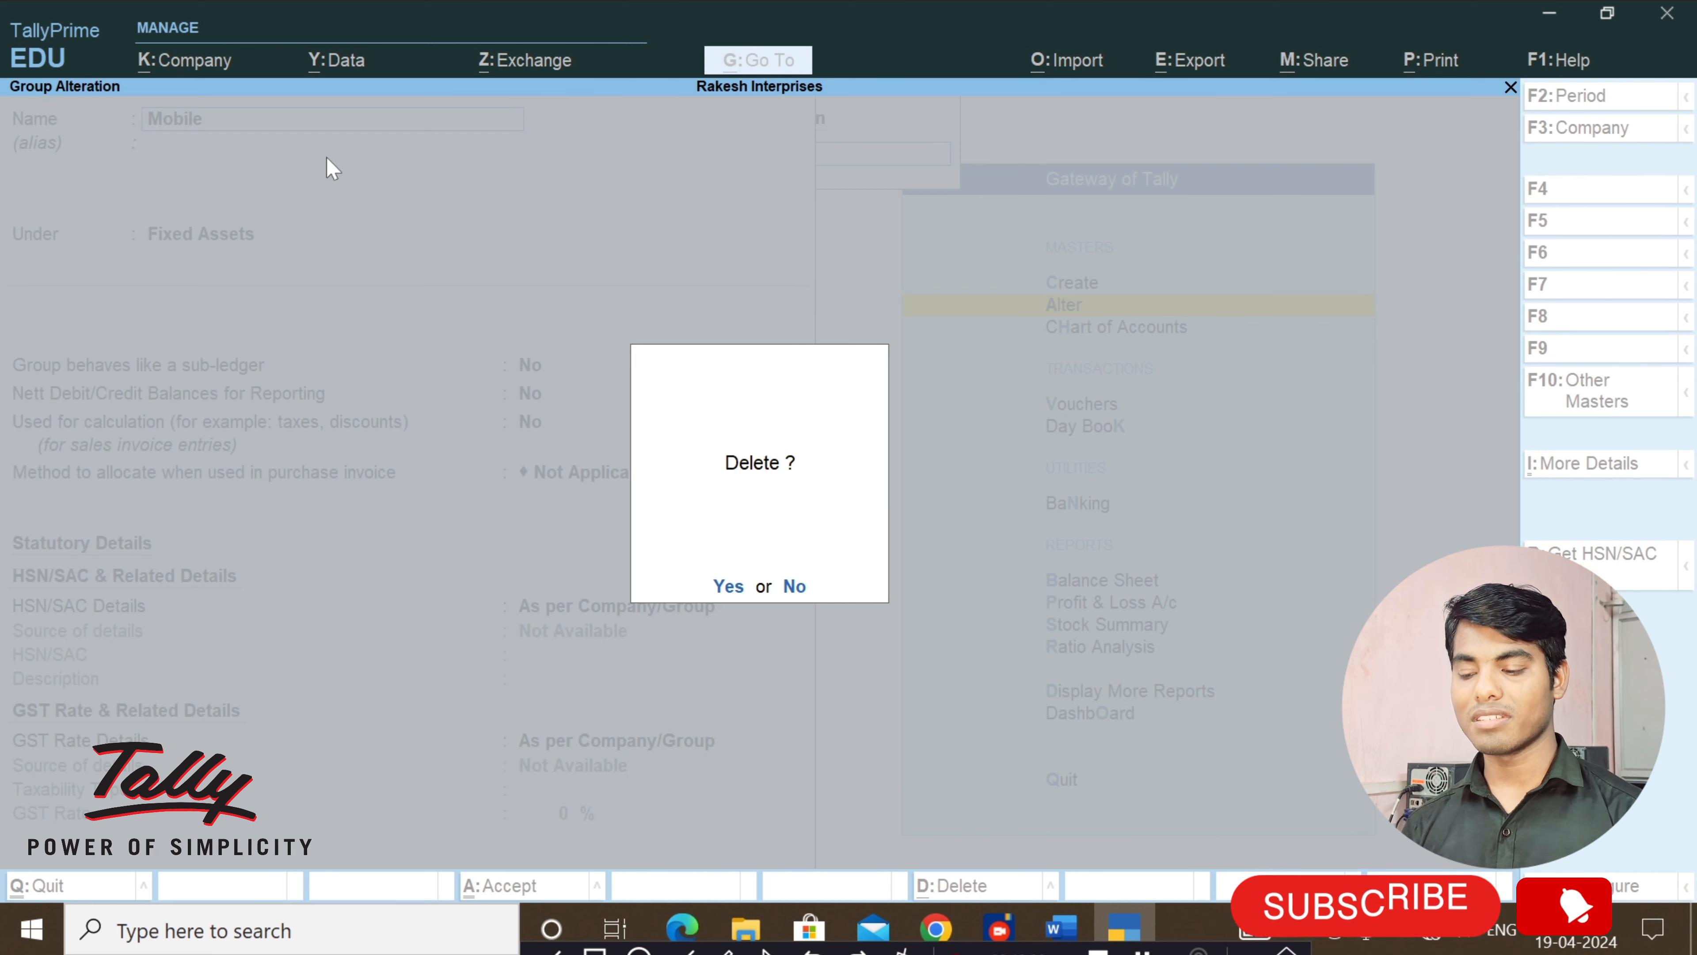
key("y")
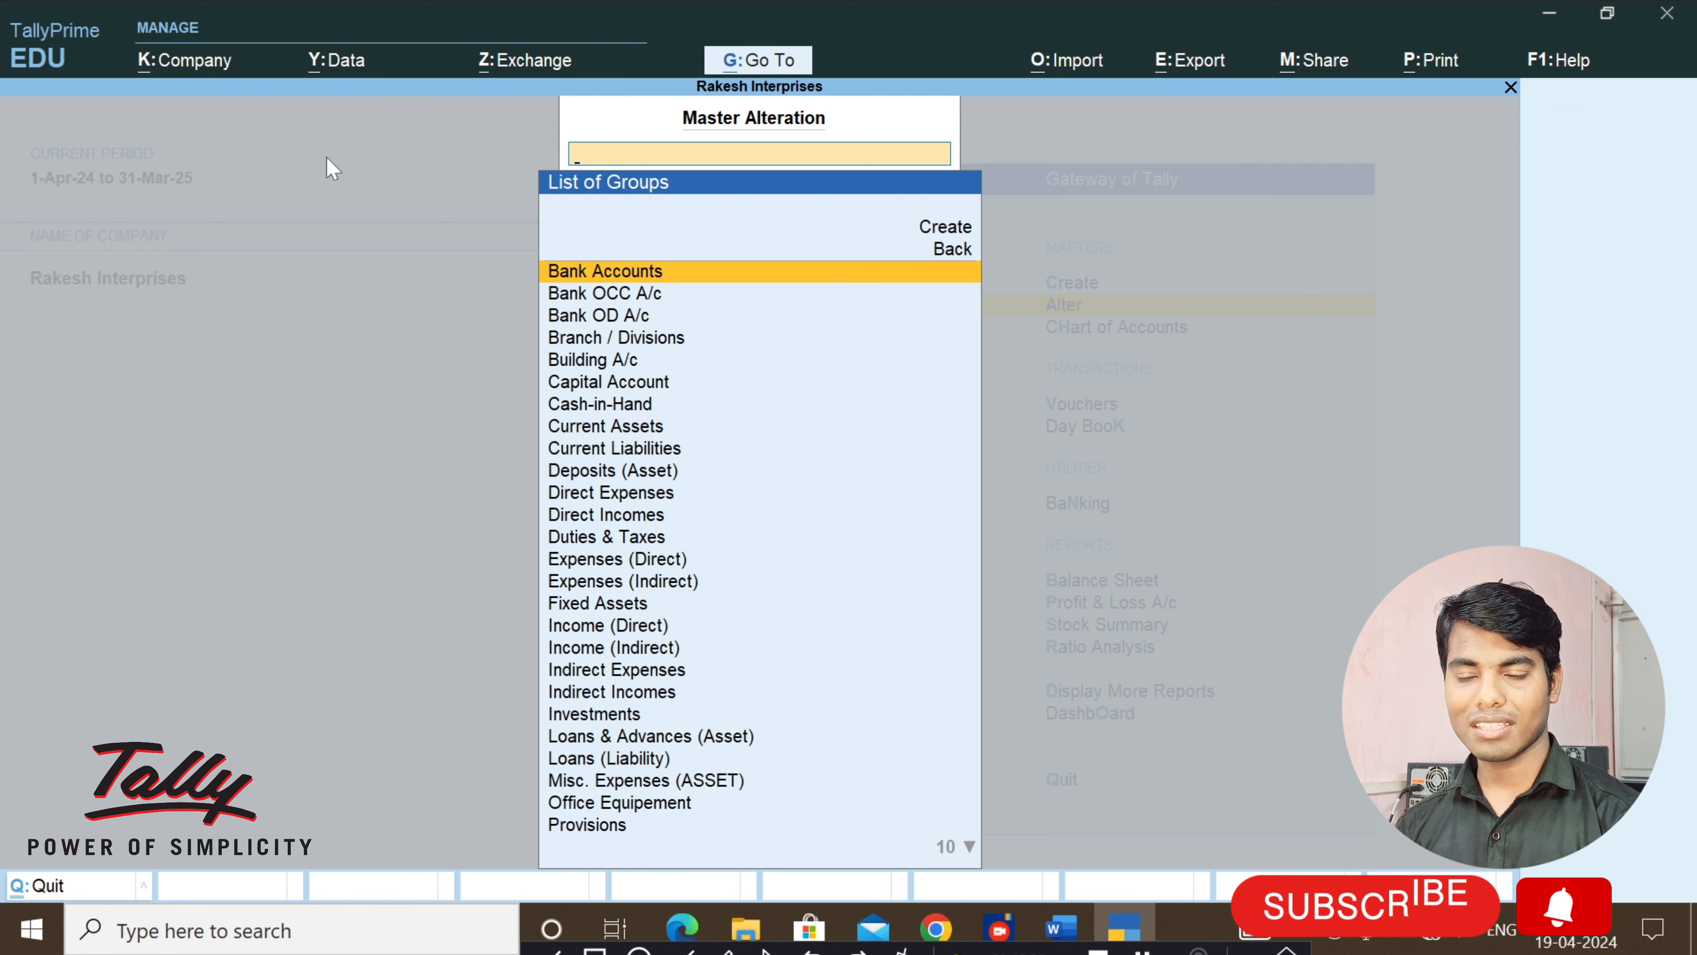
Leave the list of groups and return to the Gateway of Tally without quitting the program.
key("Escape")
key("Escape")
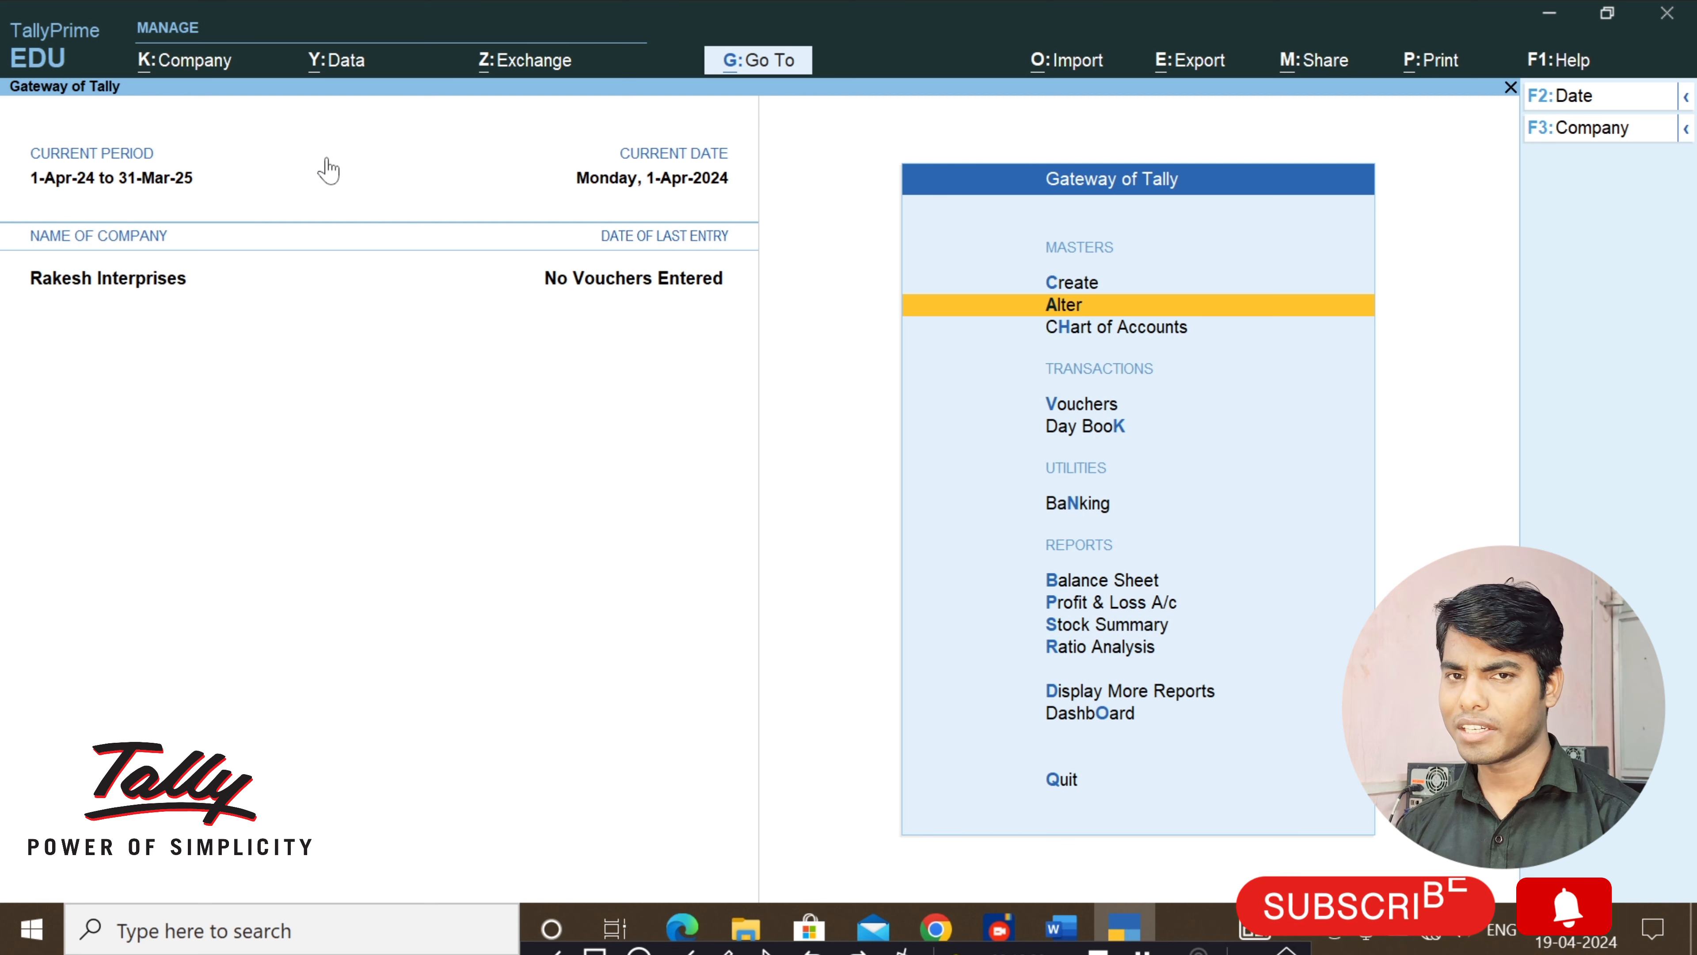
key("Escape")
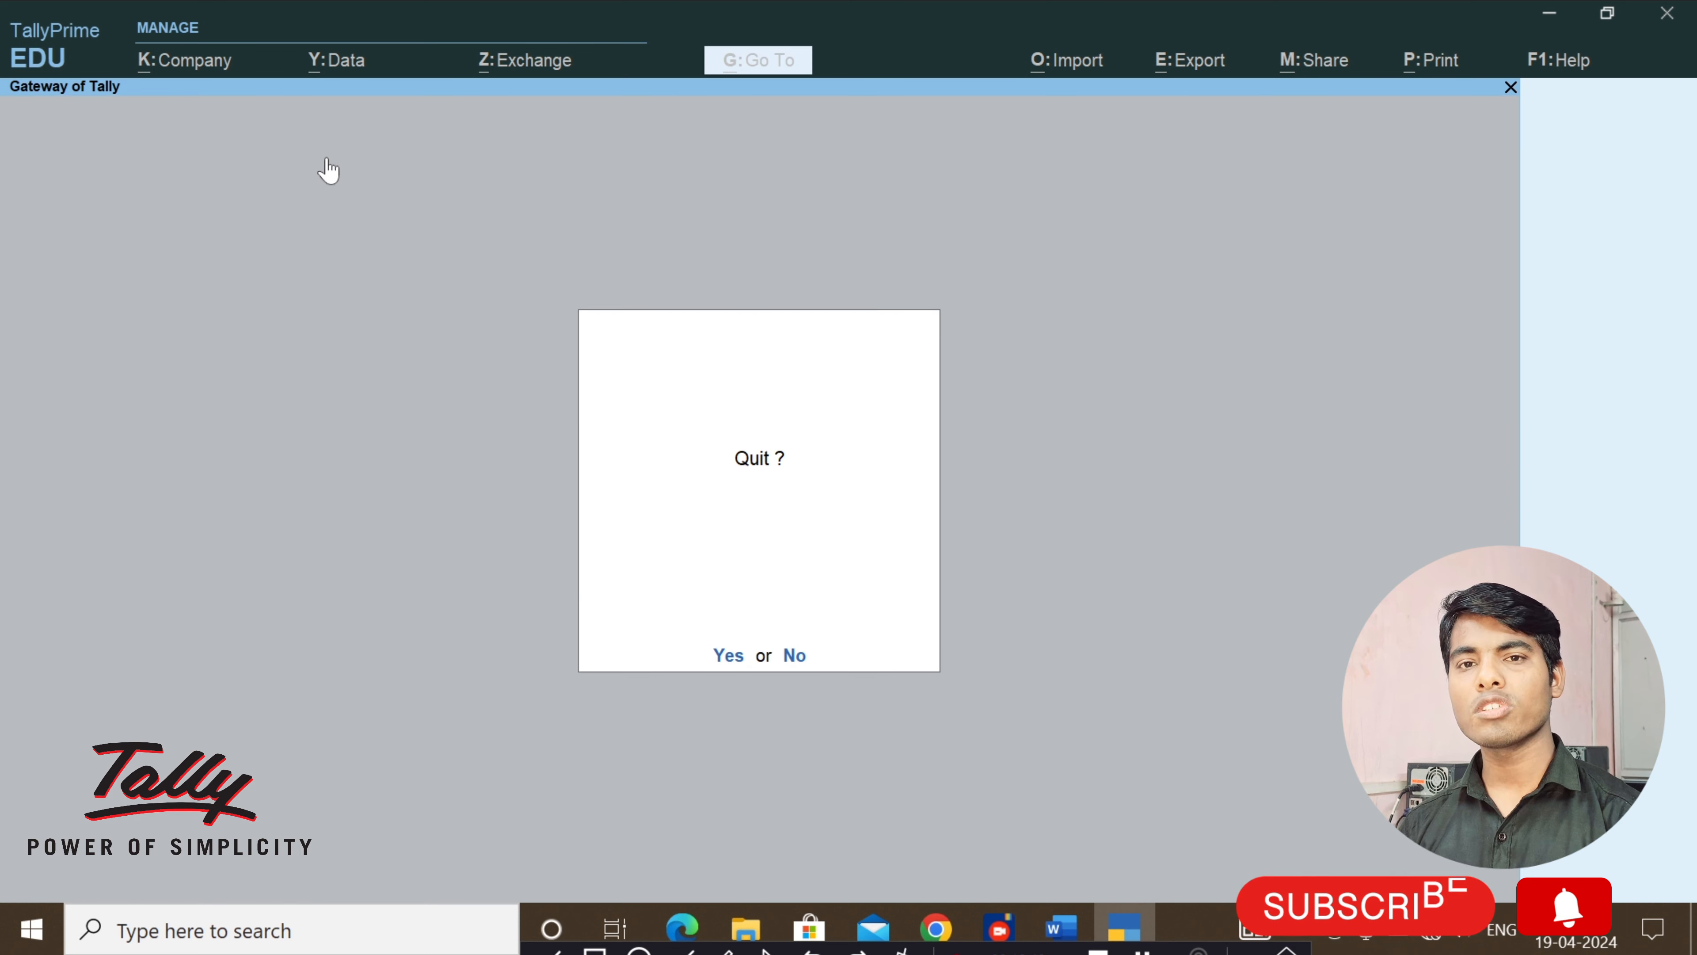
key("n")
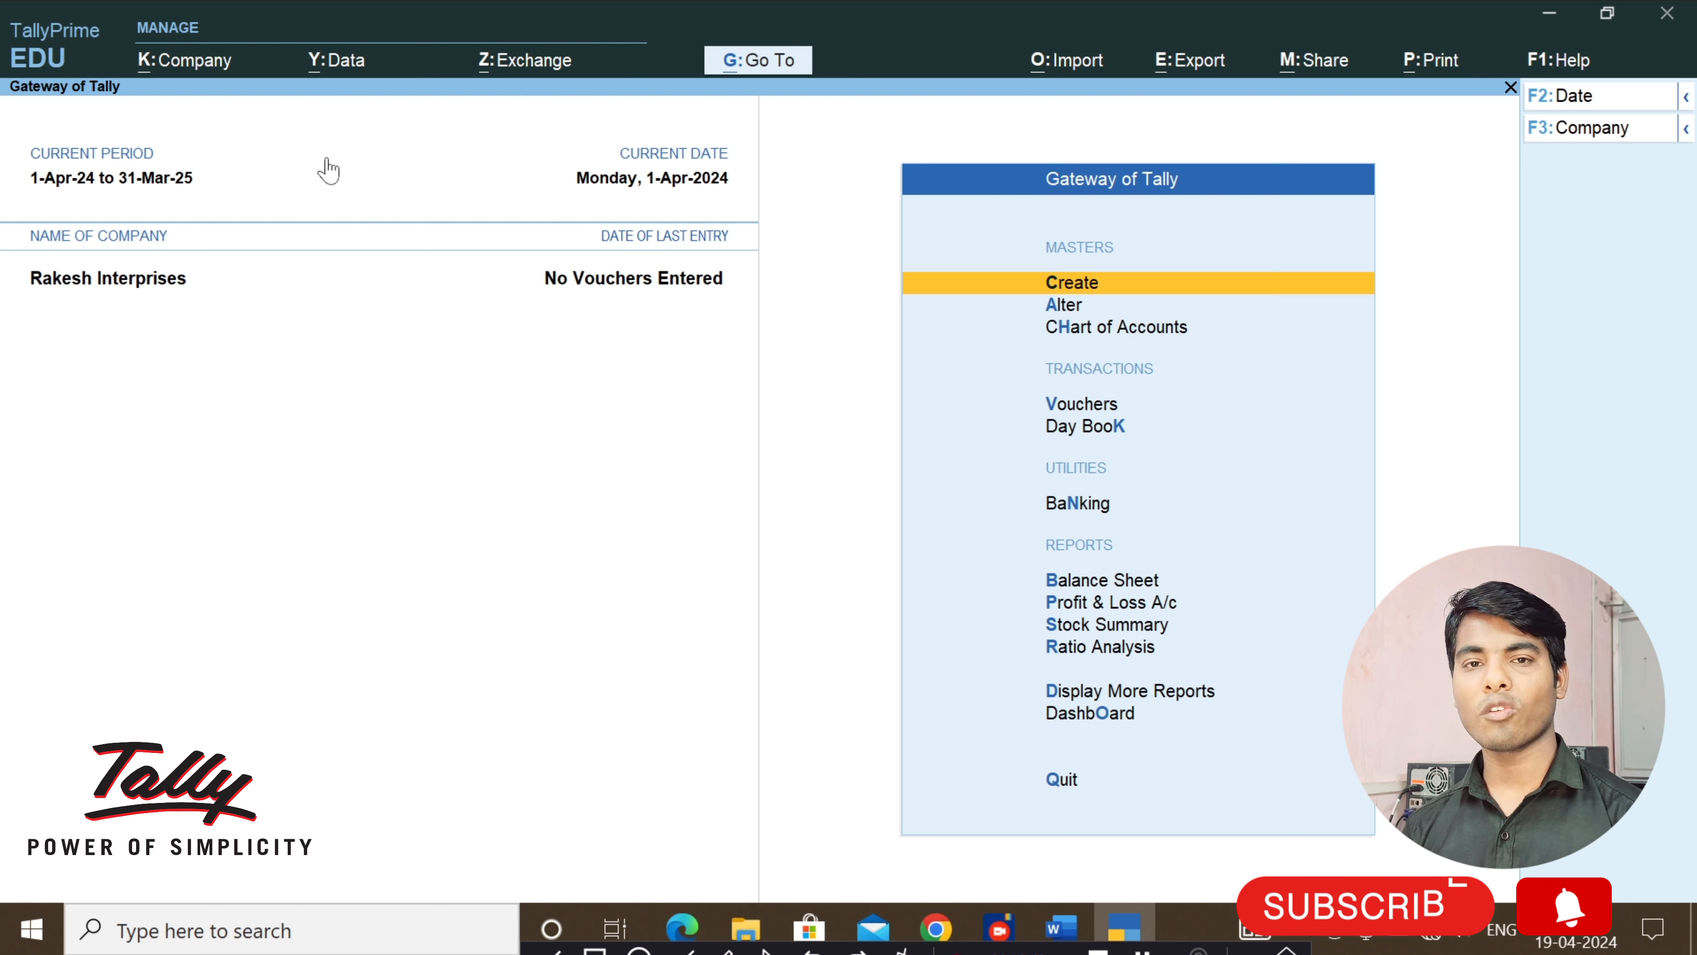